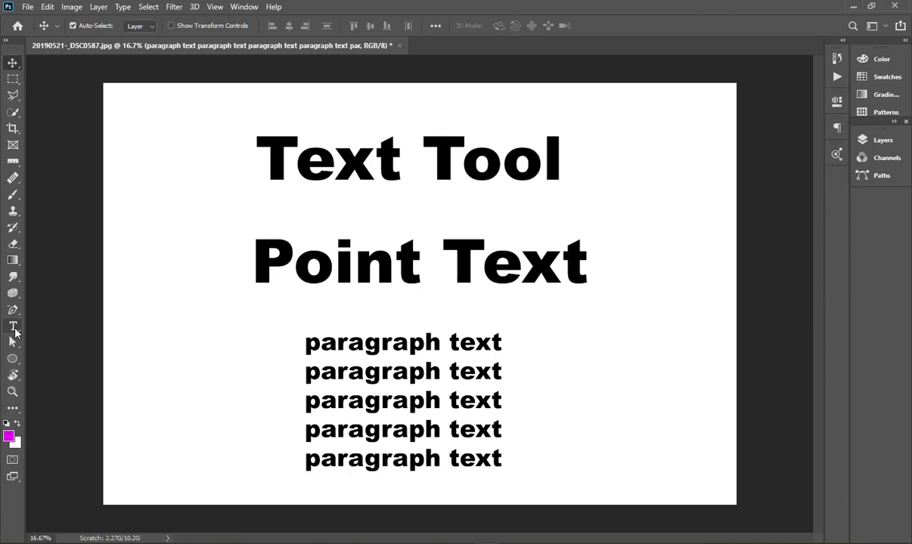
Add a horizontal point text reading "Point Text" beside the paragraph block, below the large Point Text heading.
click(13, 328)
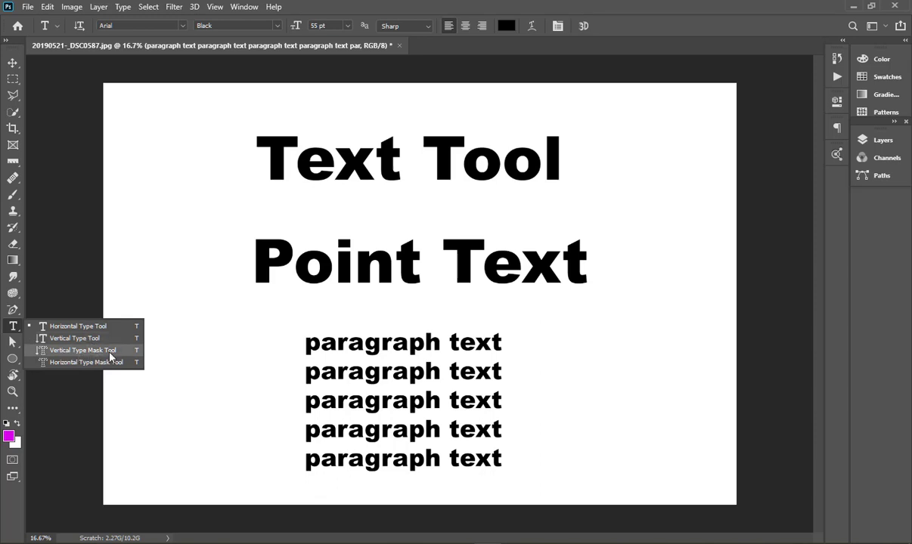
click(52, 330)
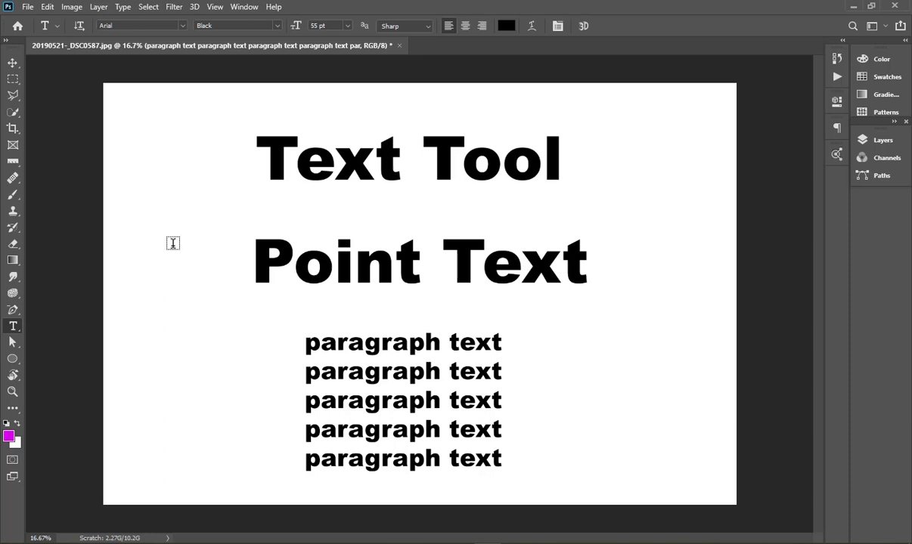
click(149, 336)
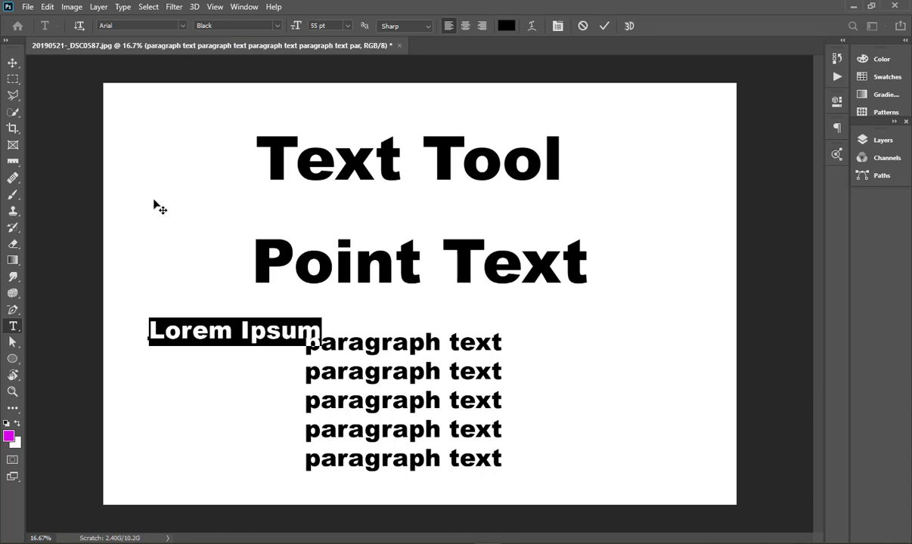
click(154, 326)
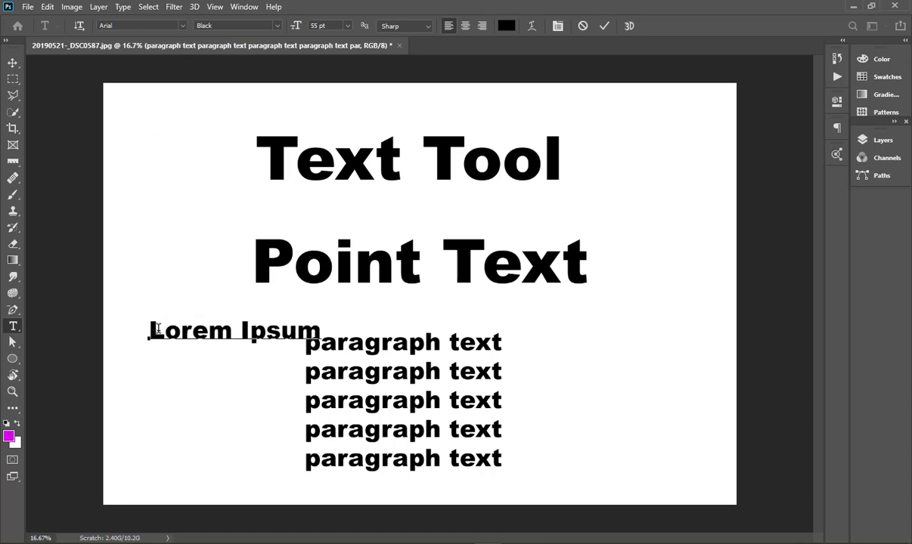
drag(150, 330, 365, 341)
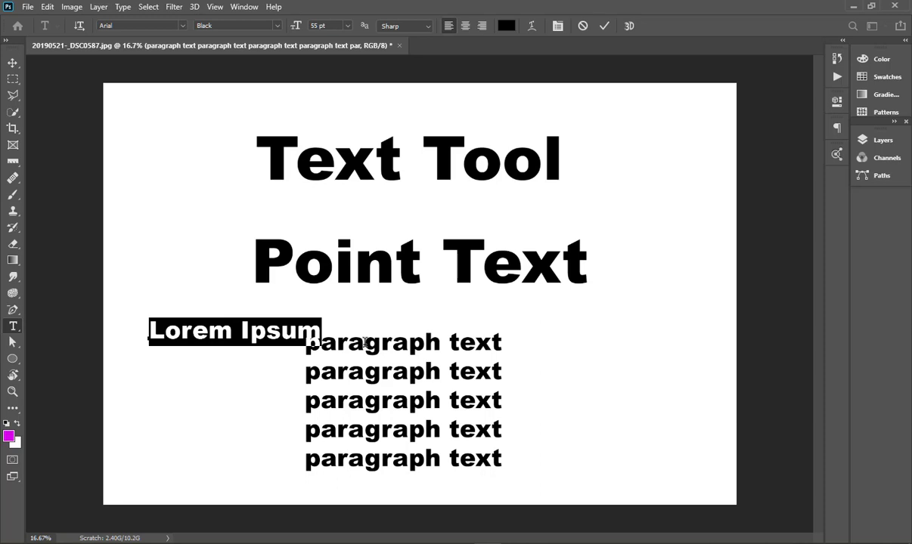
text(Poi)
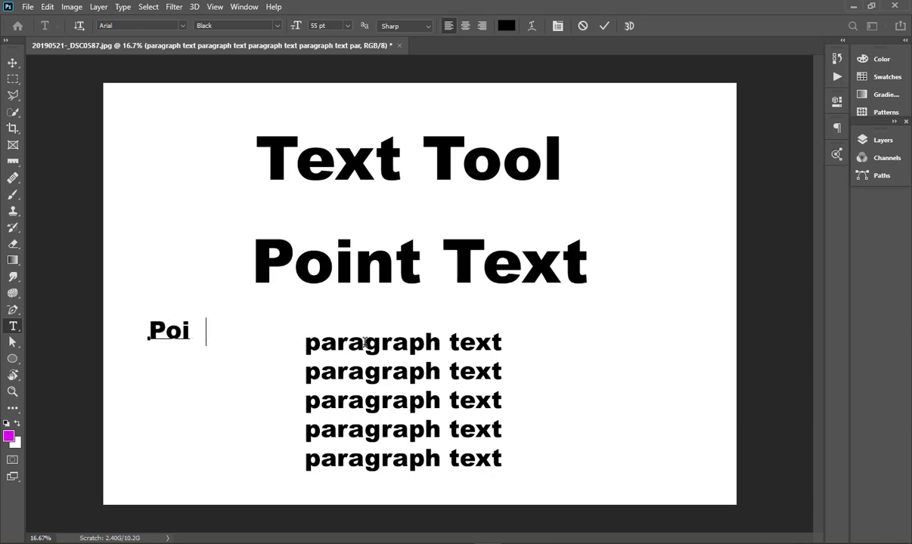
text(nt Text)
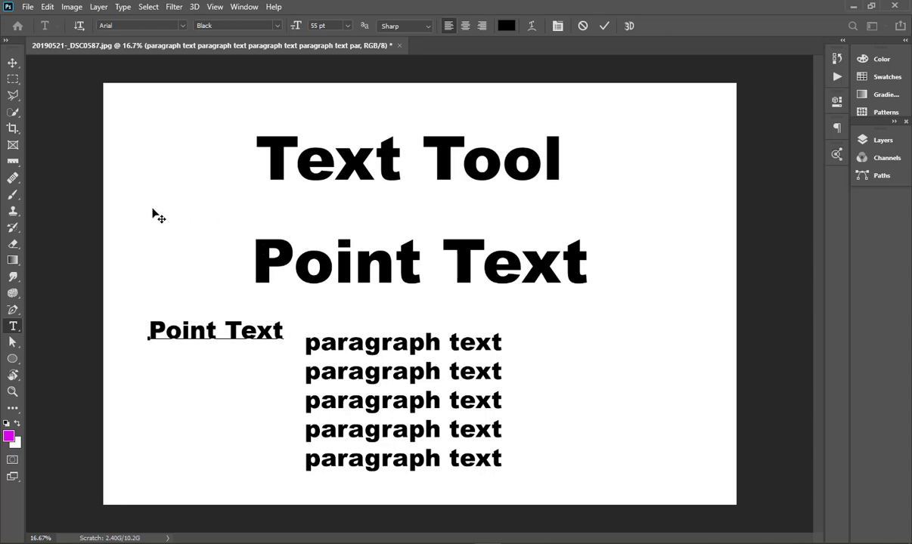
click(12, 66)
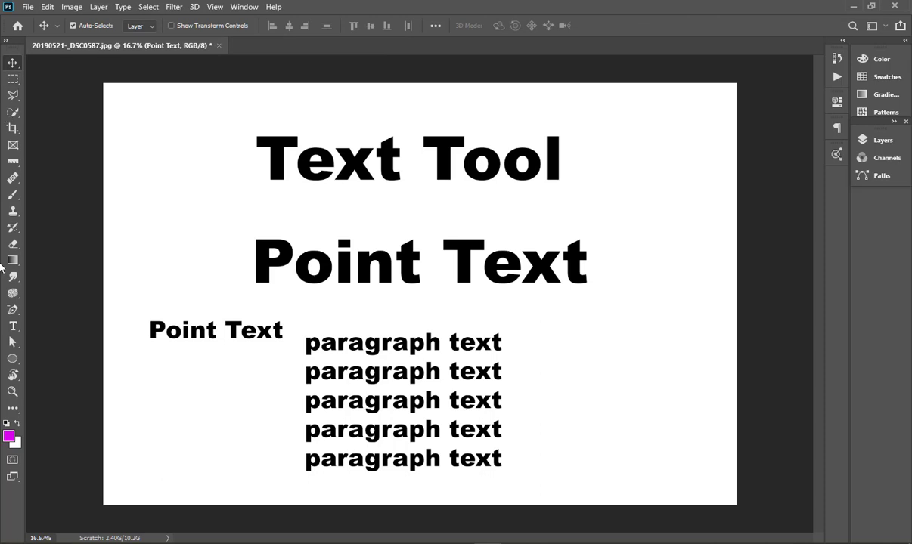
Create a paragraph text box filled with placeholder Lorem ipsum text in the empty area beside the existing paragraph block.
click(13, 326)
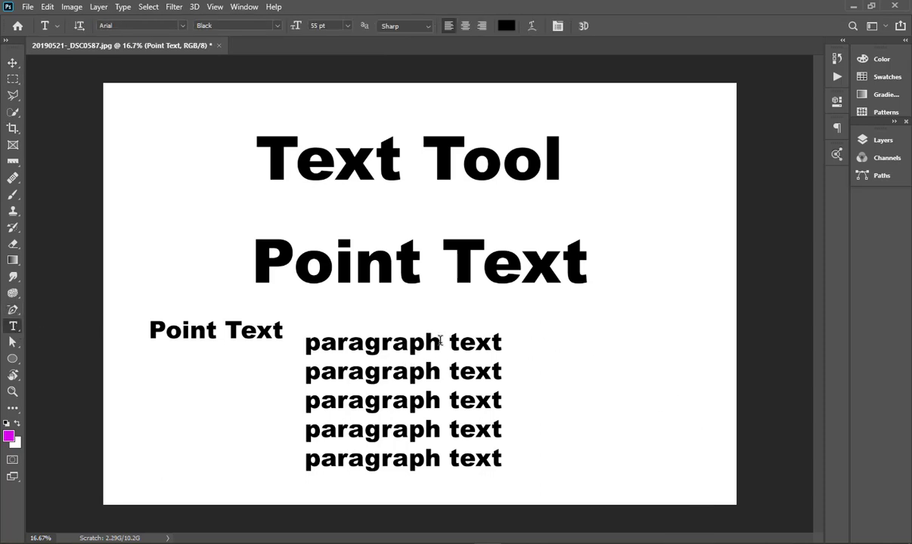
drag(544, 331, 710, 476)
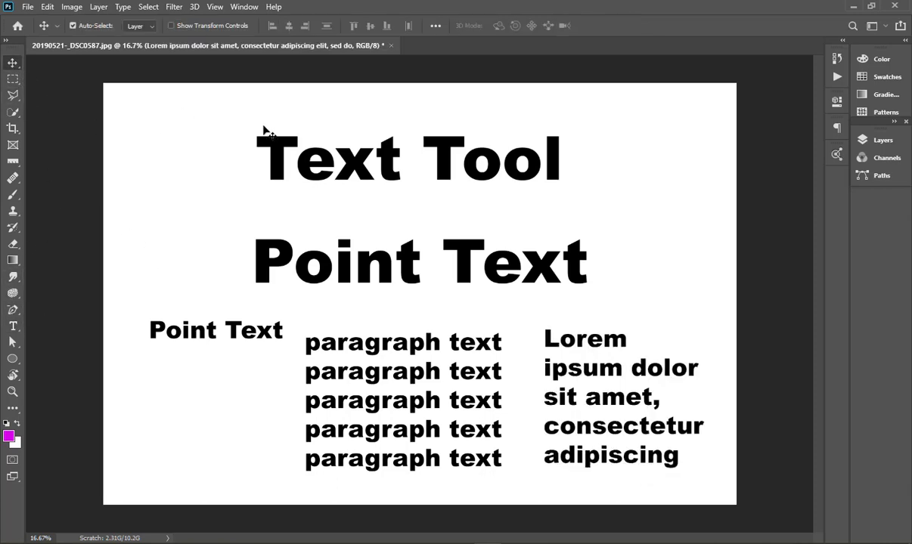
Add a point text line of random letters starting "iotuoiutoioitoiutouoitruoit" above the Text Tool heading, running past the canvas edge.
click(13, 326)
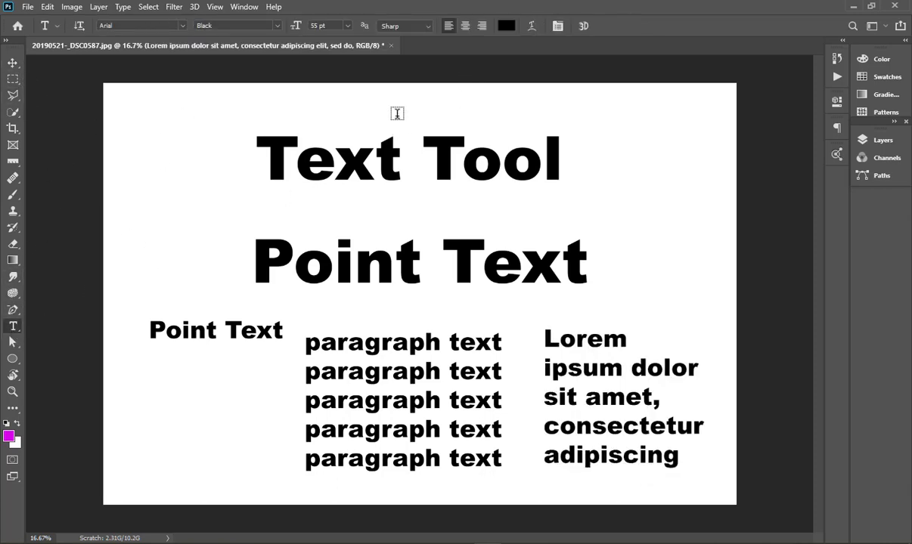
click(397, 117)
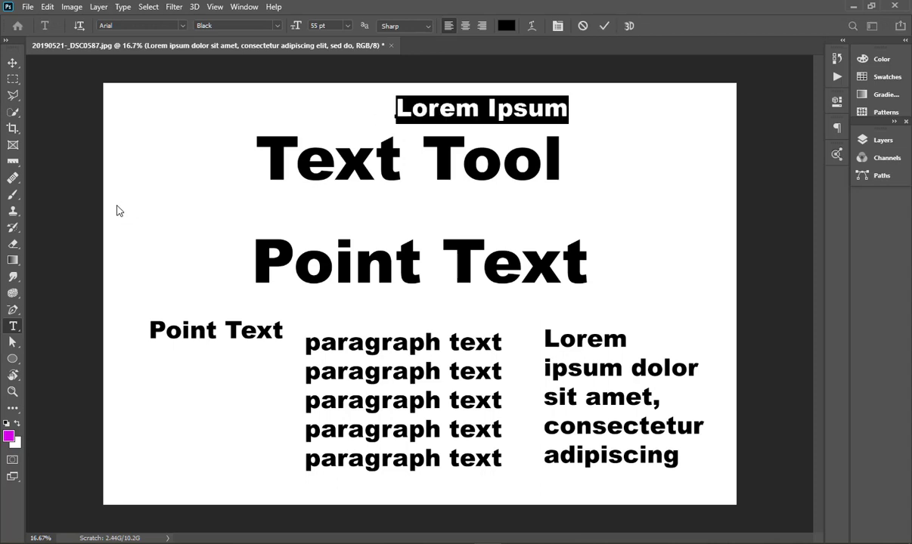
text(iotuoiutoioitoiutou)
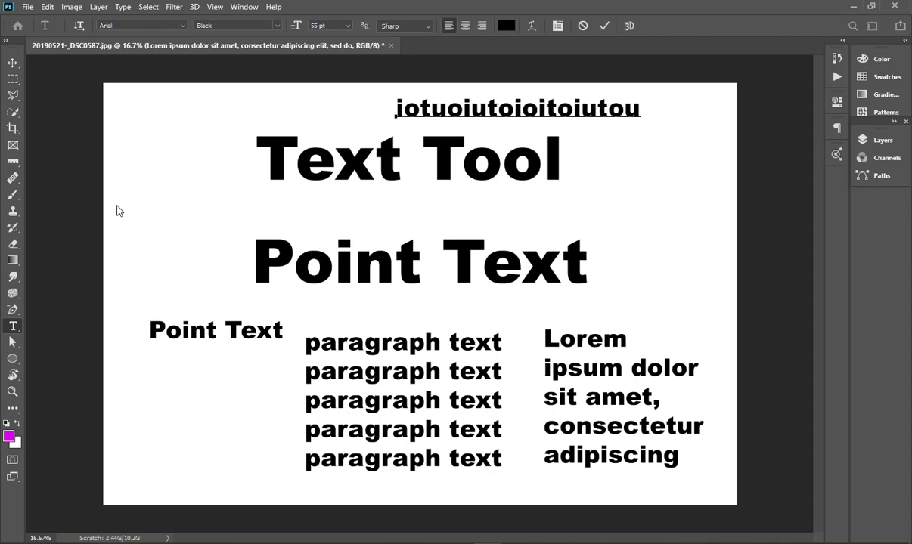
text(oitruoit)
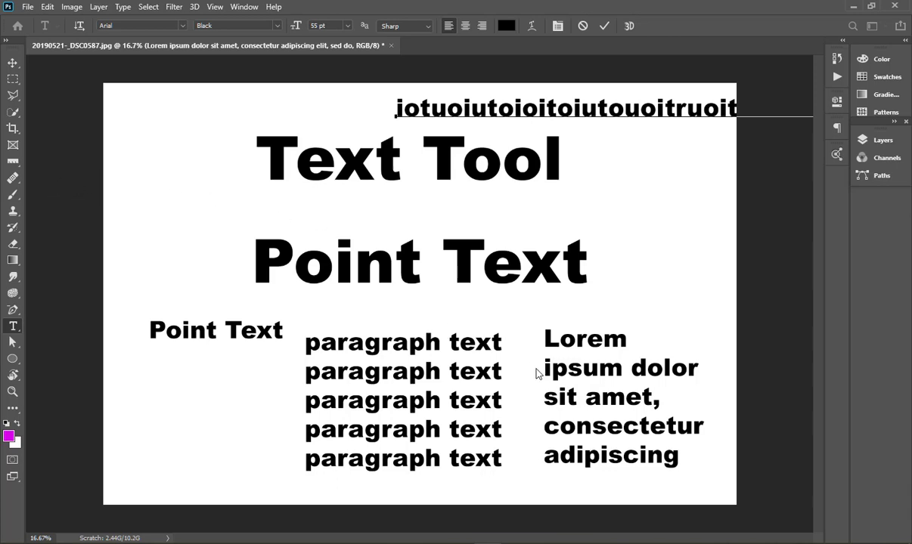
key(ctrl+Return)
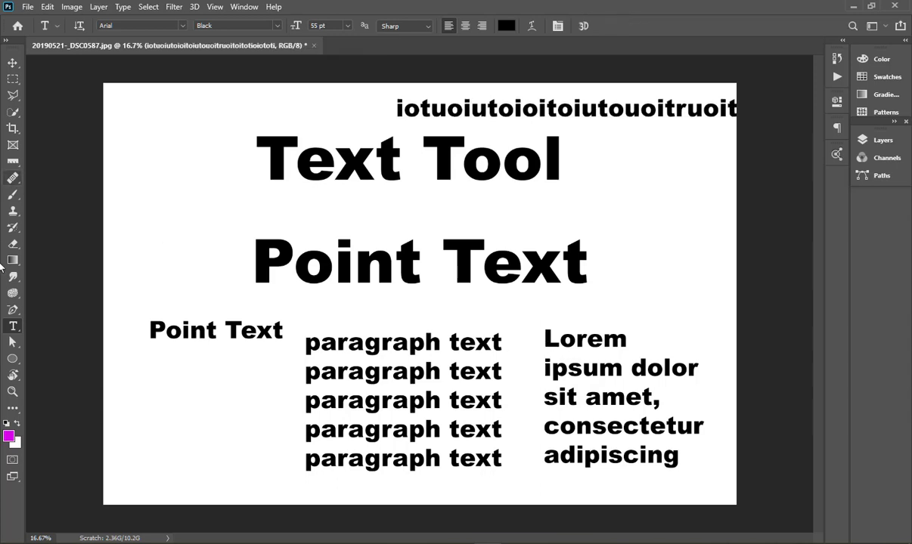
Move the paragraph text block beneath the small Point Text, and bring the Lorem ipsum block closer to it.
click(12, 63)
key(t)
click(420, 384)
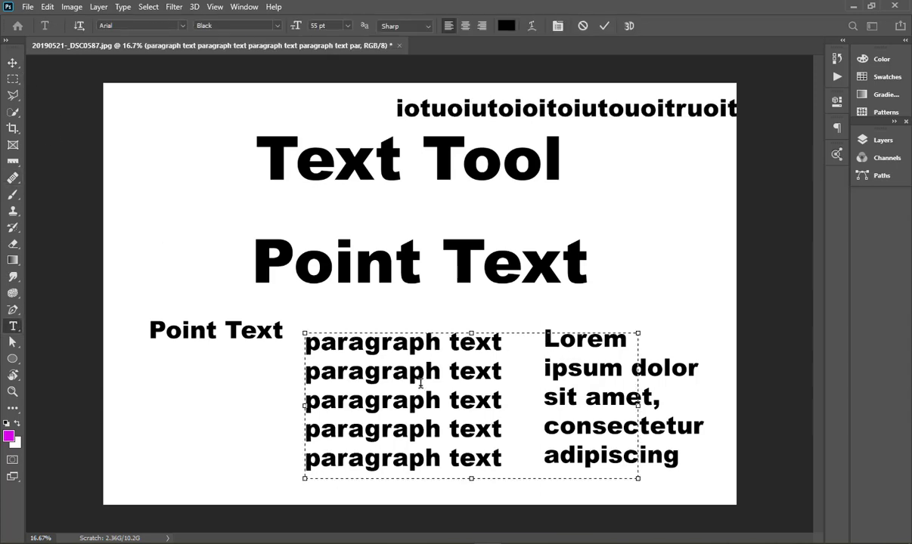
click(12, 63)
drag(351, 380, 194, 406)
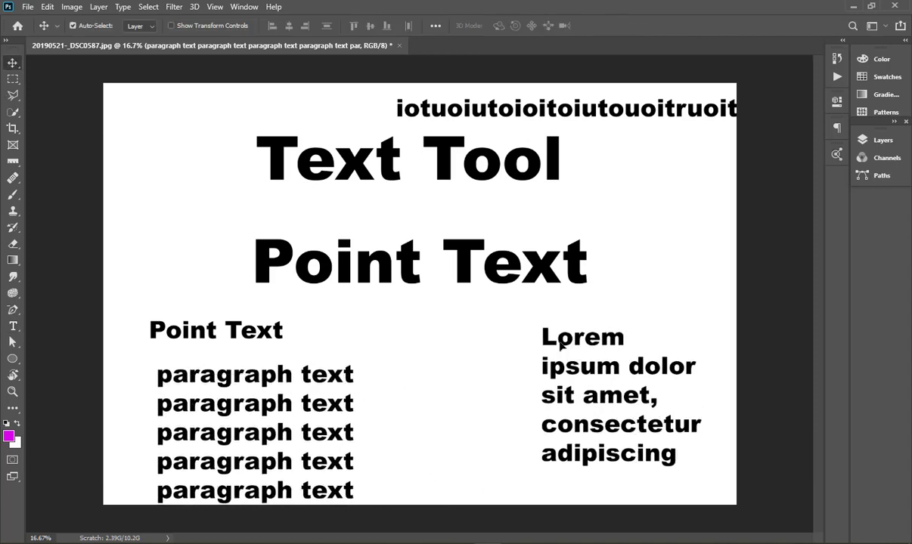
drag(554, 337, 456, 337)
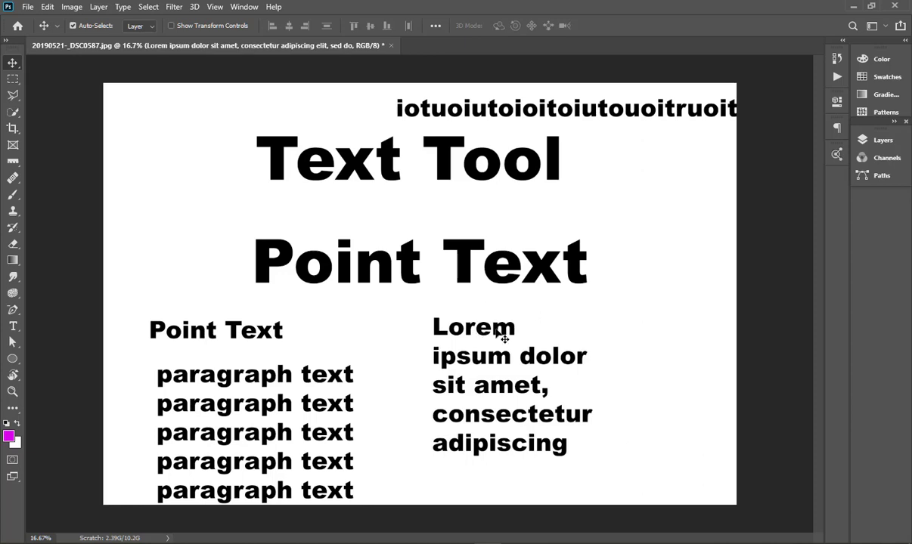
Examine the bounding boxes of the Lorem ipsum block and the paragraph text block in text editing mode.
click(13, 326)
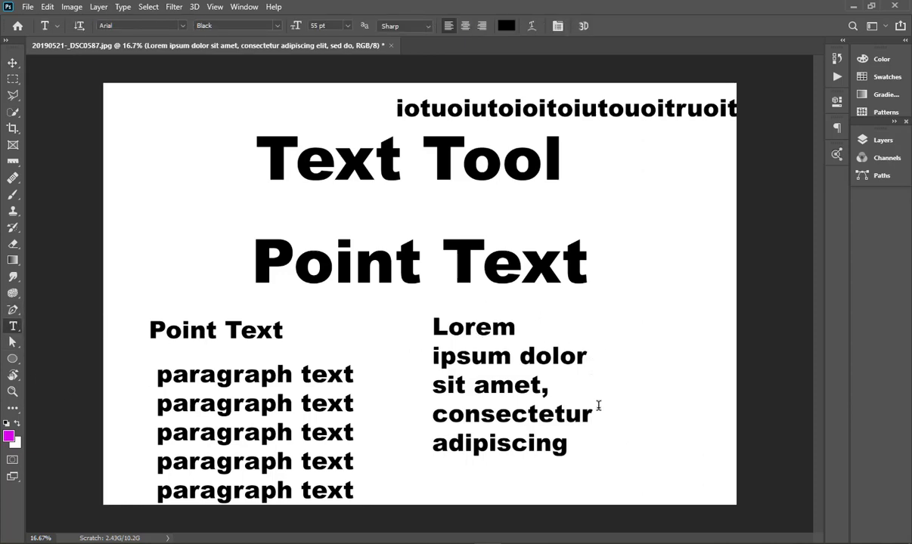
click(583, 442)
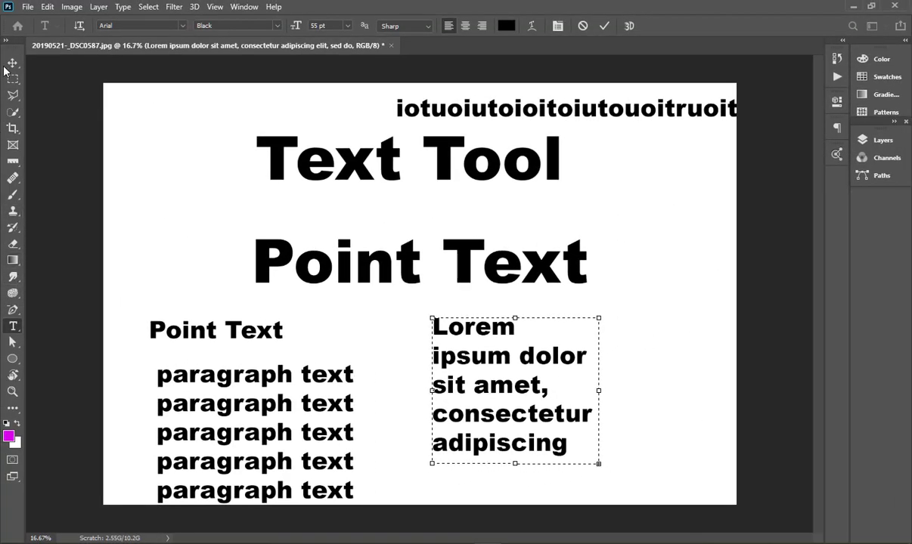
click(12, 62)
click(13, 326)
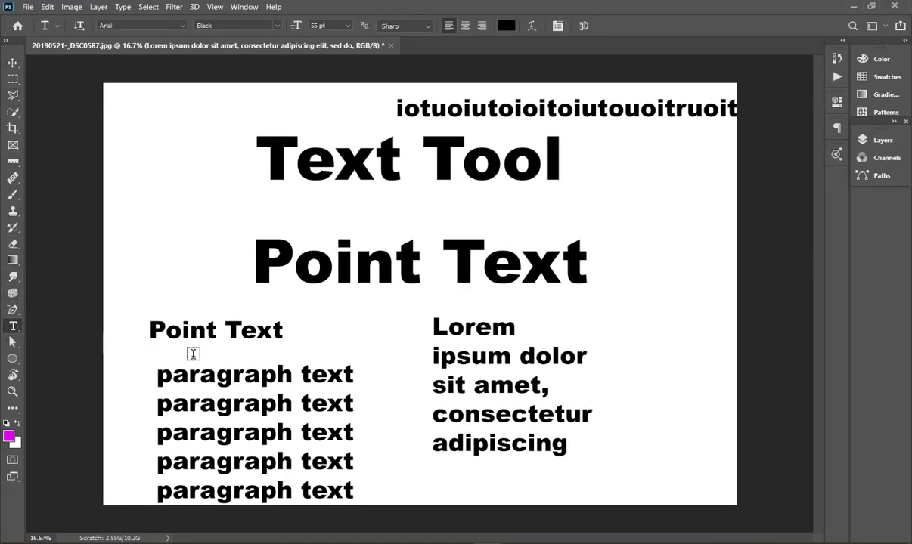
click(205, 375)
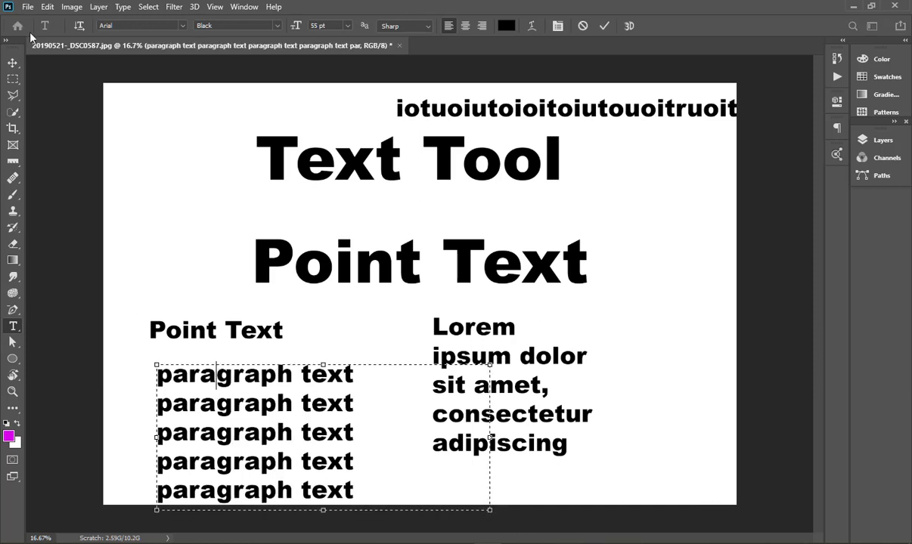
Move the small Point Text up between the two headings and shift the paragraph text block up toward the canvas edge.
click(12, 63)
drag(197, 386, 172, 378)
drag(157, 335, 156, 217)
drag(197, 360, 191, 316)
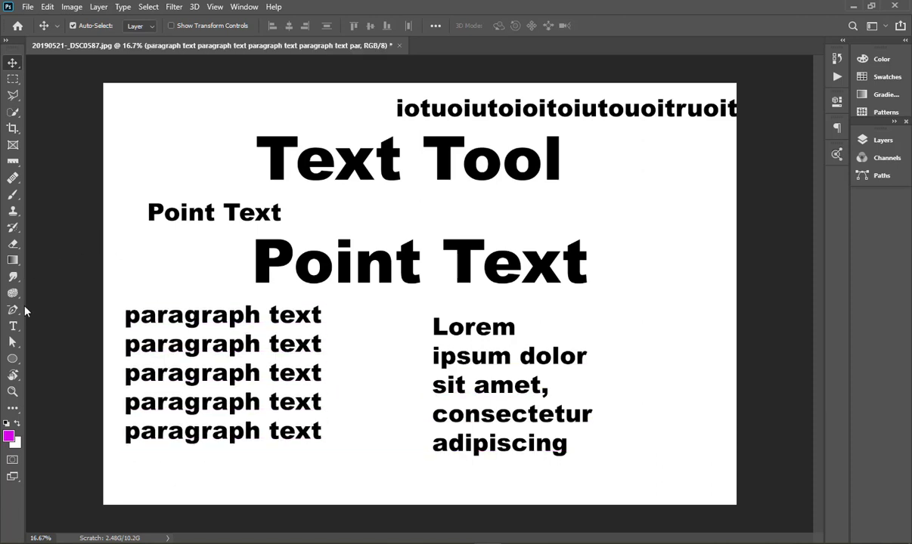
Shrink the paragraph text box in width and height until it holds only three lines of text.
click(13, 326)
click(165, 345)
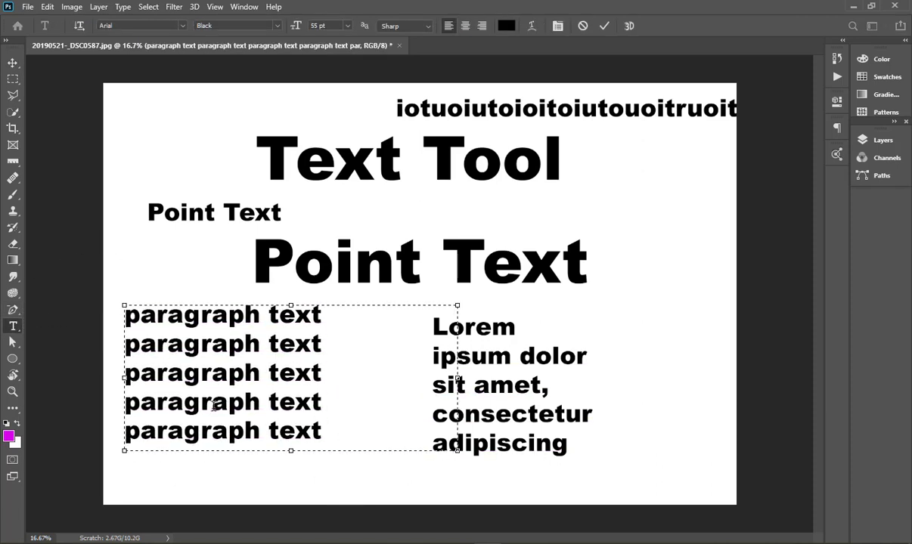
drag(457, 378, 404, 378)
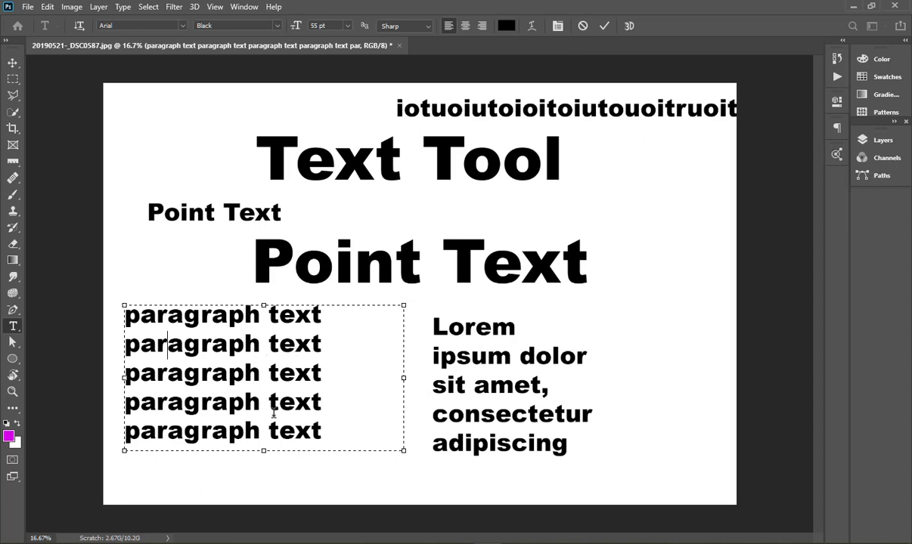
drag(401, 452, 328, 388)
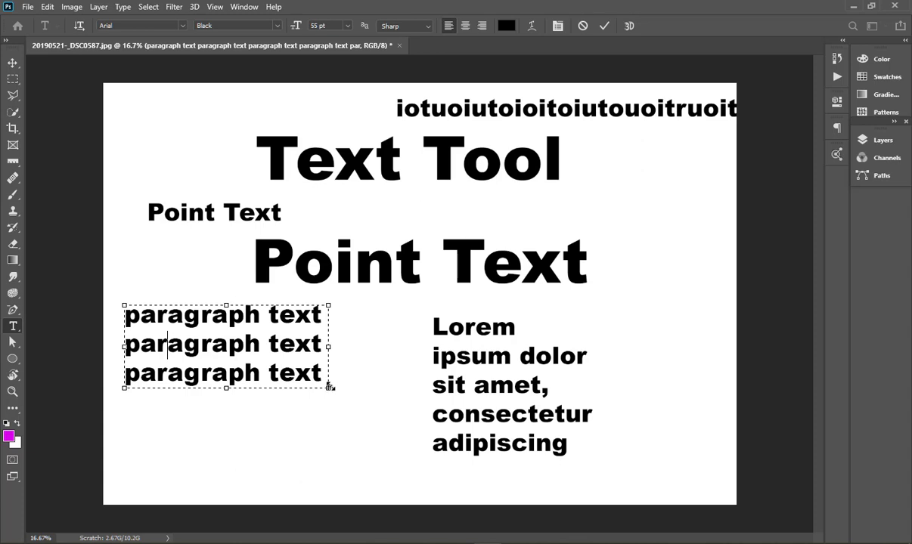
Widen the paragraph text box to reflow its lines, narrow it again, and extend its height to fit five lines.
drag(329, 347, 619, 325)
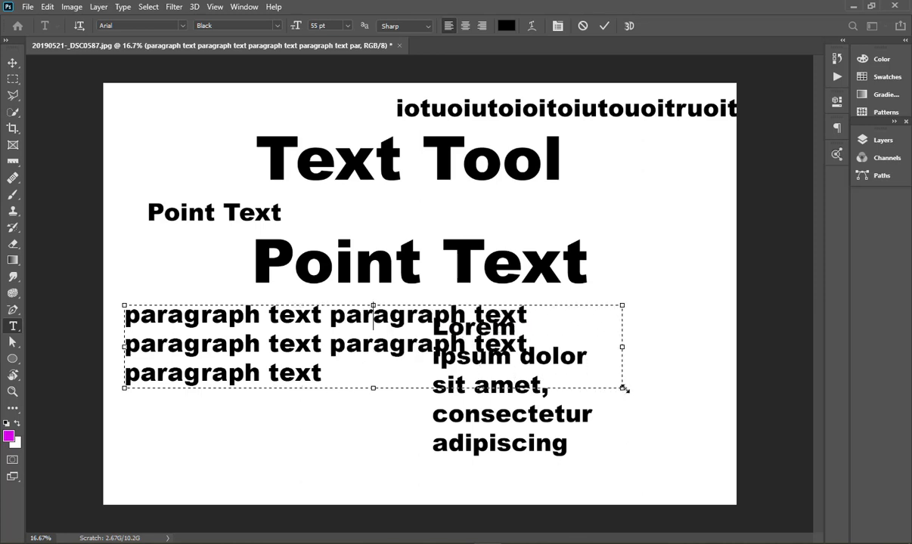
drag(623, 346, 333, 346)
drag(229, 388, 217, 462)
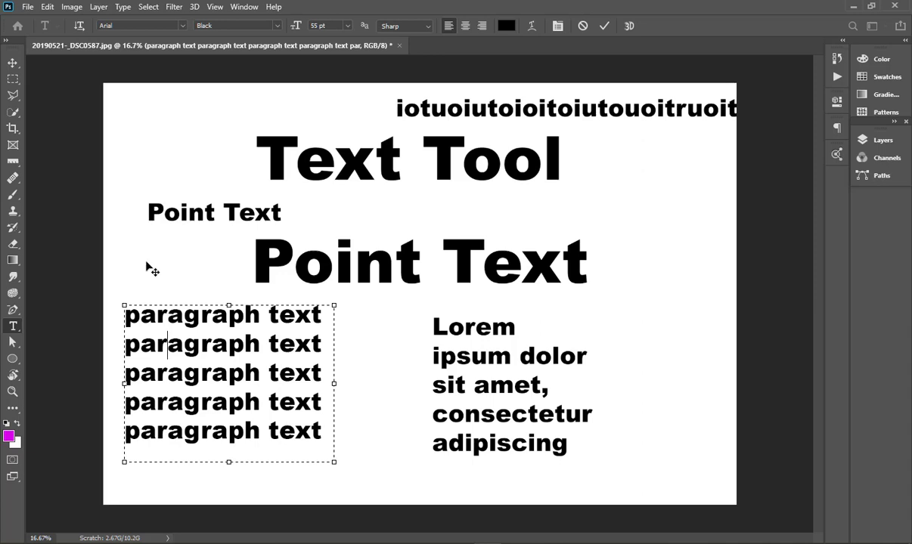
click(12, 63)
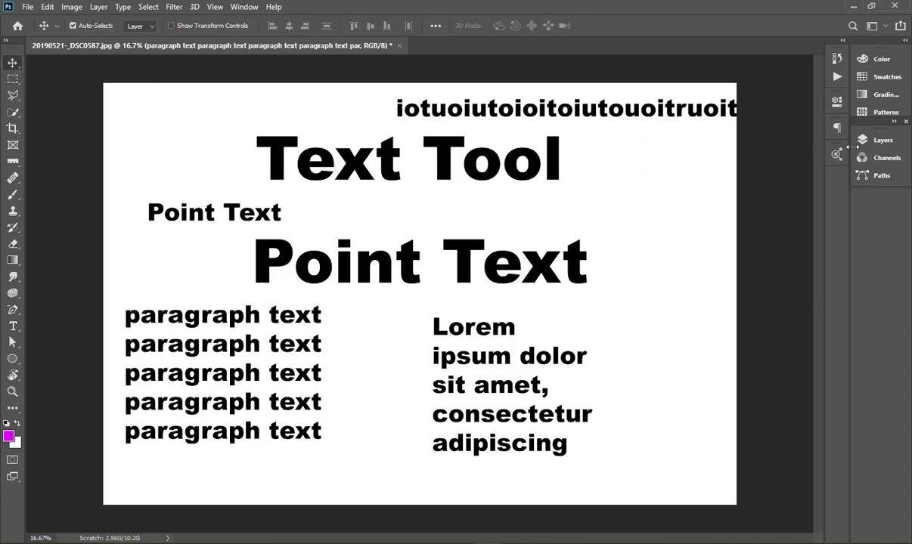
Show the layer list and add a placeholder Lorem Ipsum point text overlapping the start of the Text Tool heading.
click(875, 140)
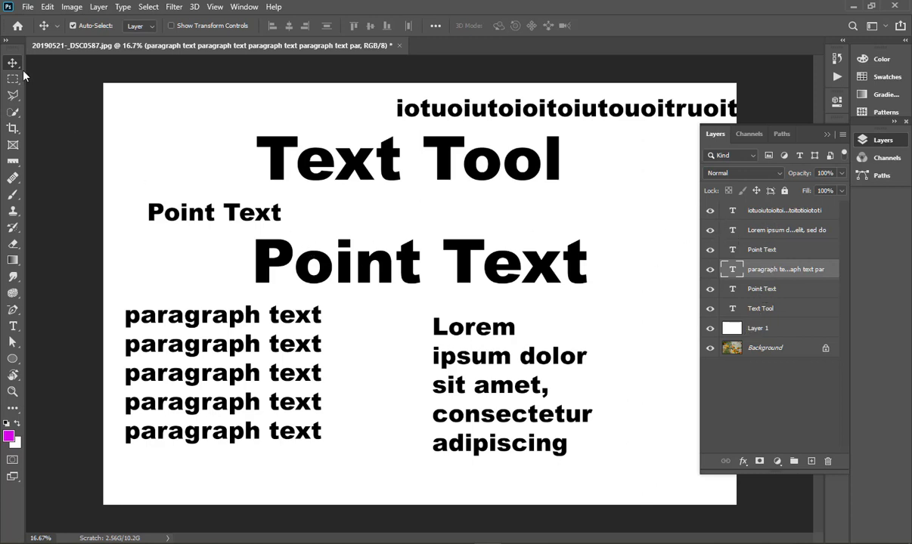
click(12, 325)
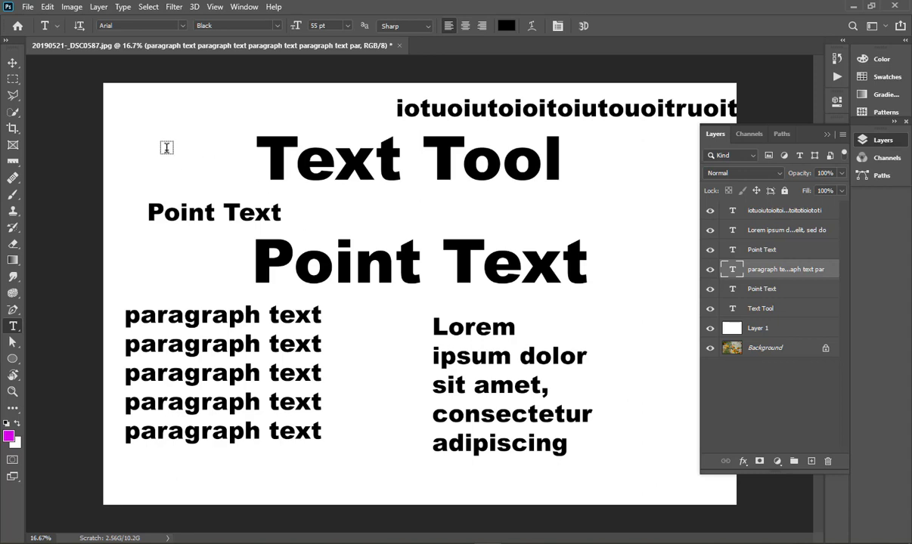
click(166, 148)
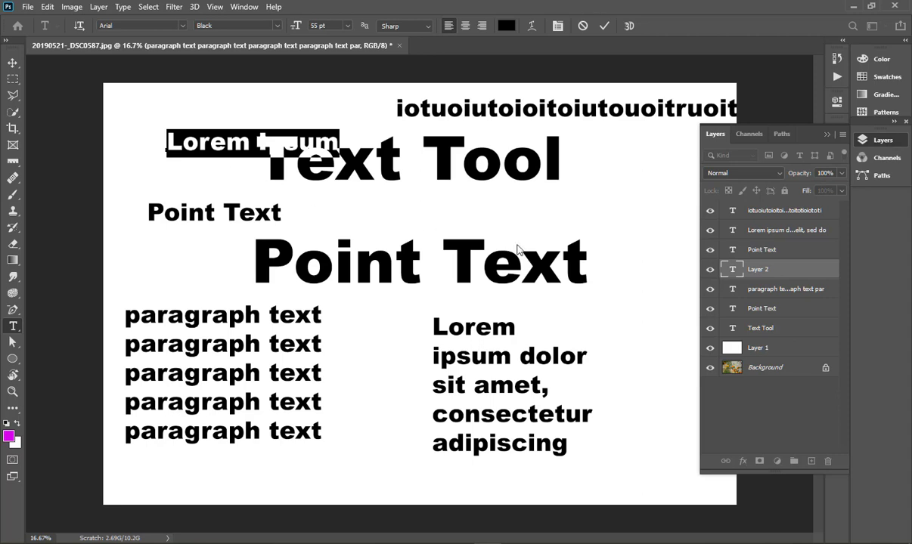
click(14, 64)
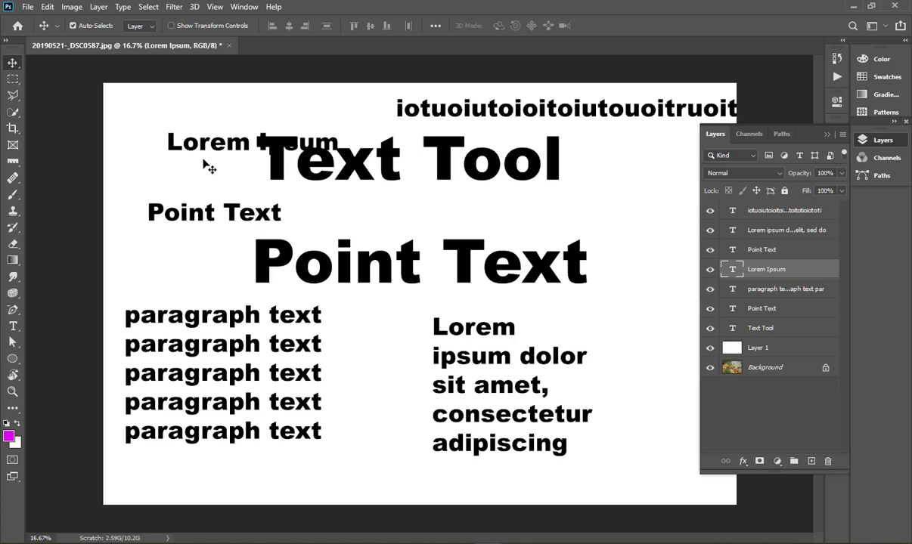
Replace the wording of the Lorem Ipsum point text with "text here" and move it clear of the Text Tool heading.
click(12, 326)
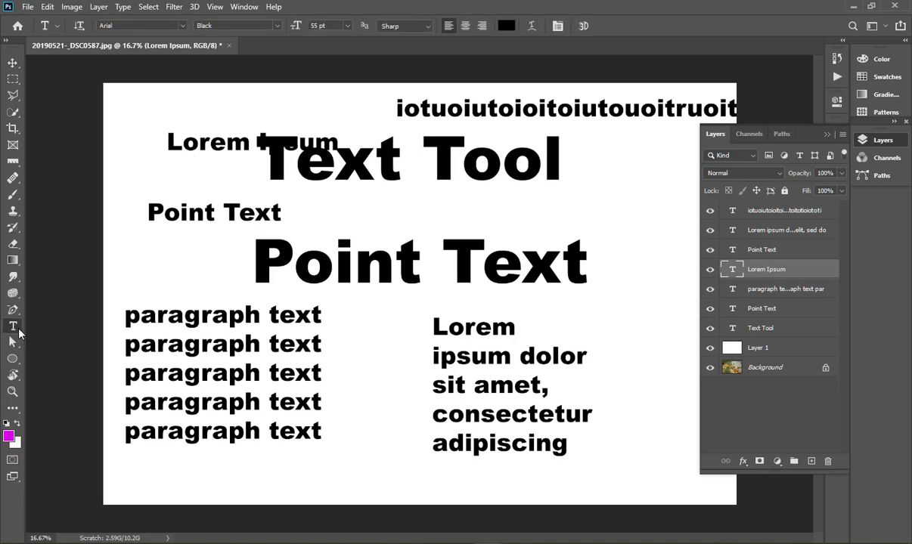
drag(167, 141, 384, 140)
text(yest)
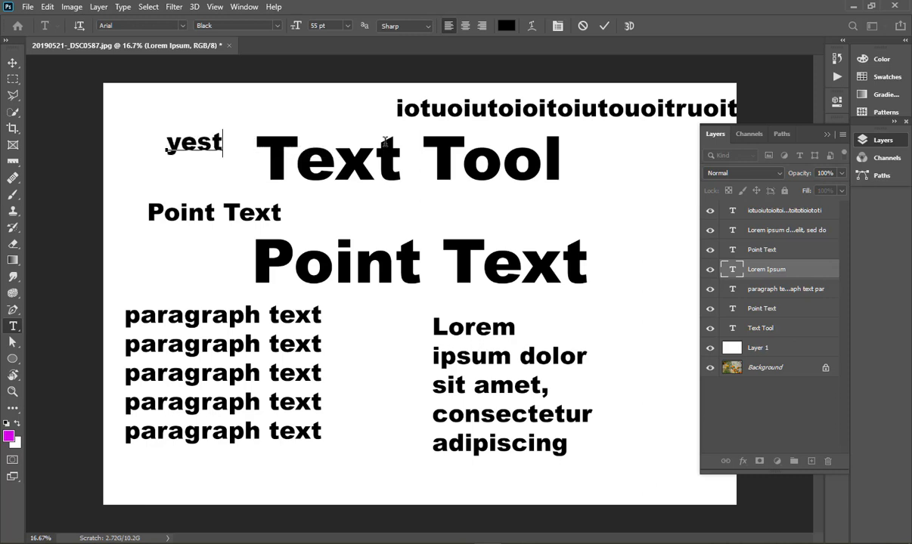
key(BackSpace)
key(BackSpace)
key(BackSpace)
key(BackSpace)
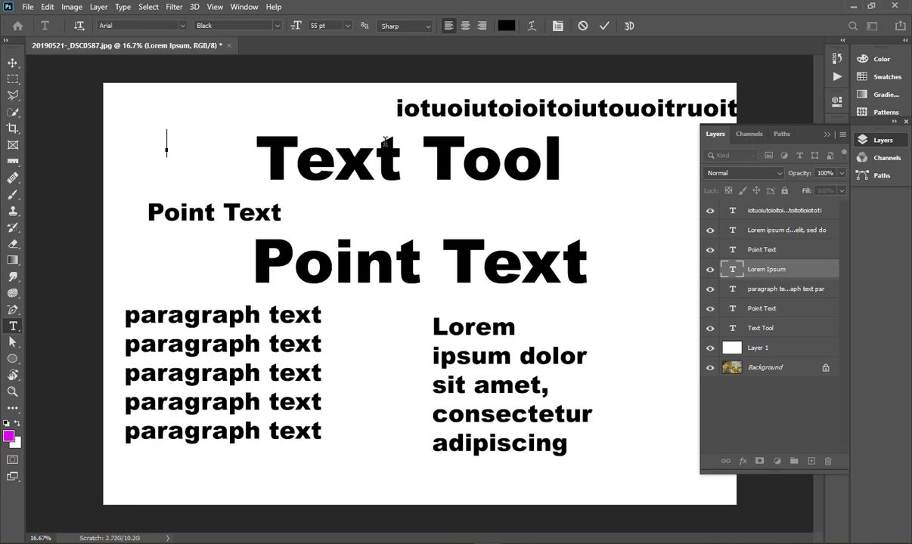
text(text here)
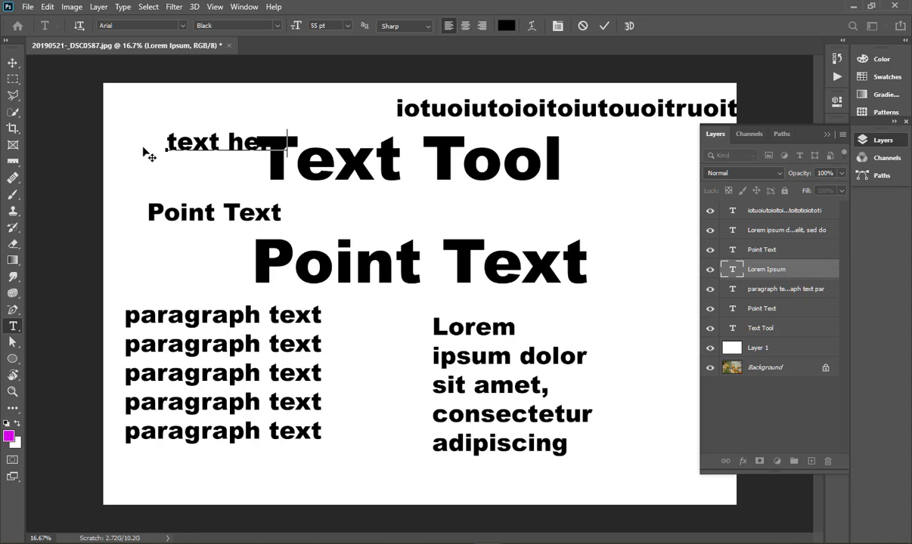
click(12, 68)
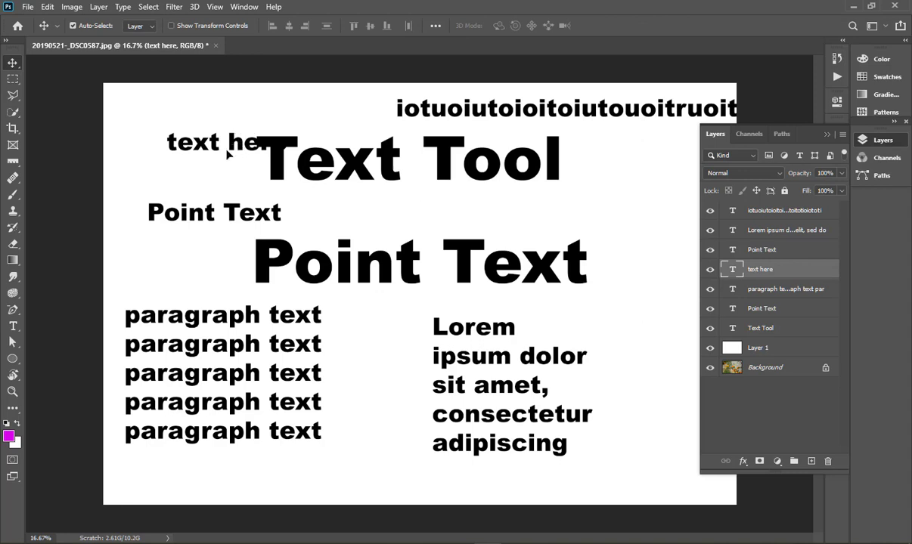
drag(229, 142, 200, 177)
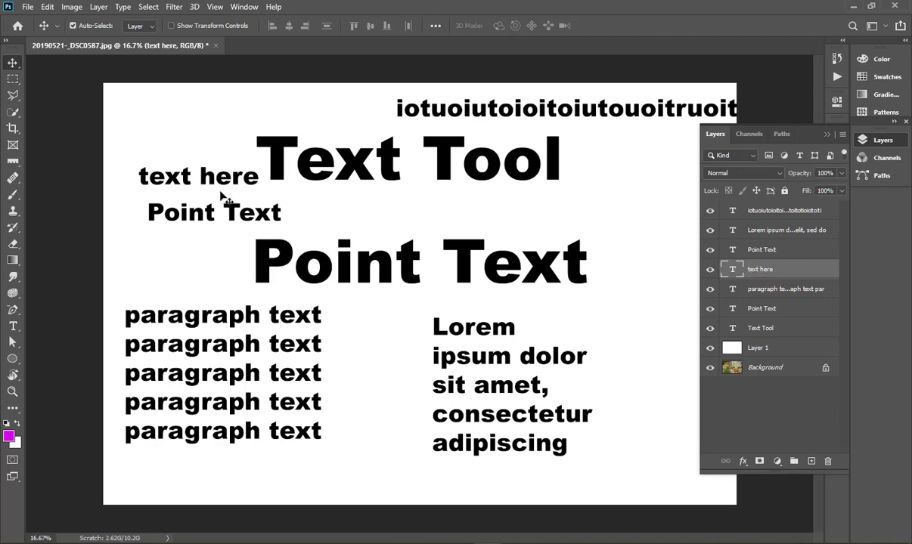
drag(225, 197, 219, 166)
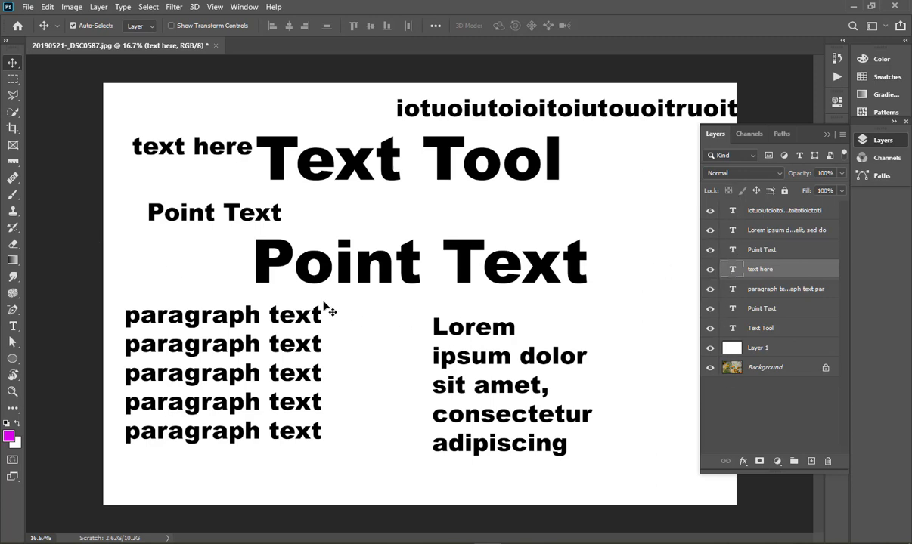
Delete the gibberish, Lorem ipsum paragraph and "text here" layers, and unlock the Background layer.
click(764, 216)
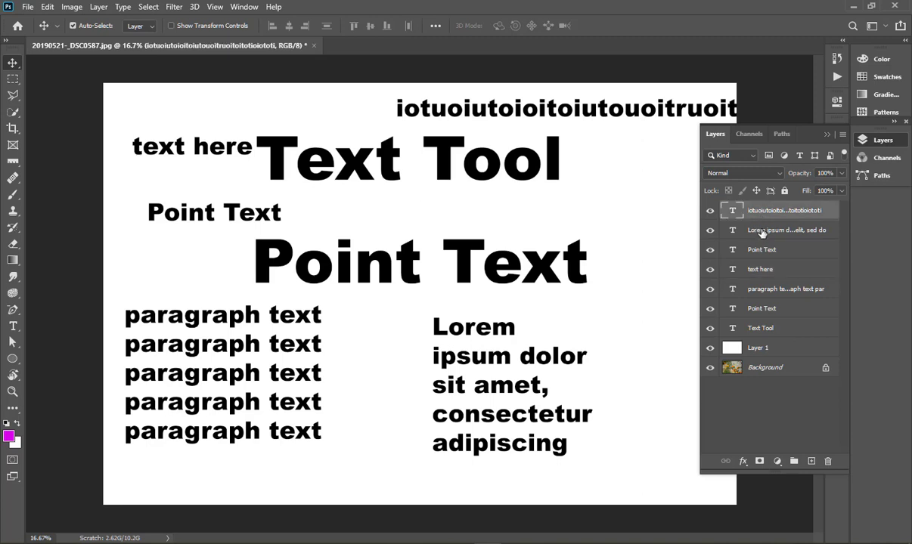
click(826, 367)
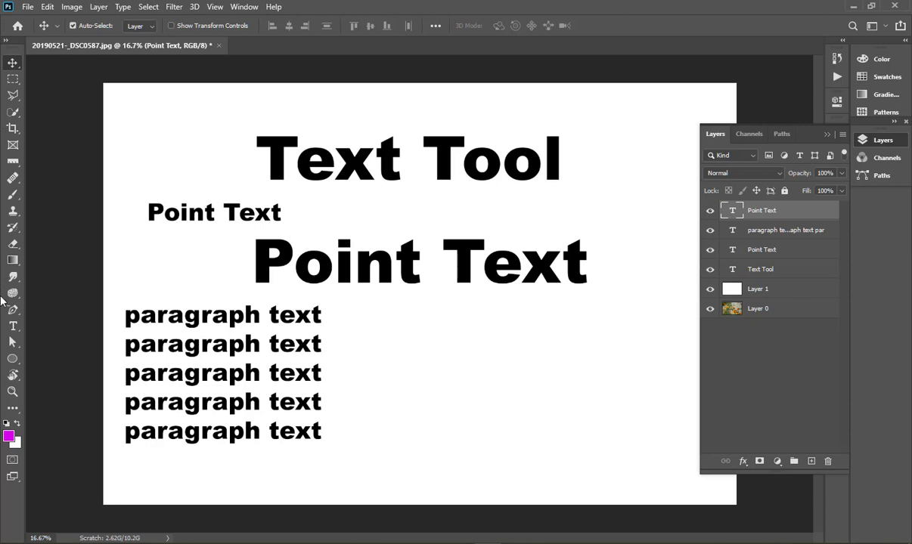
Enter "I am writing" as new point text in the empty area beside the paragraph block, and discard the edit.
click(14, 326)
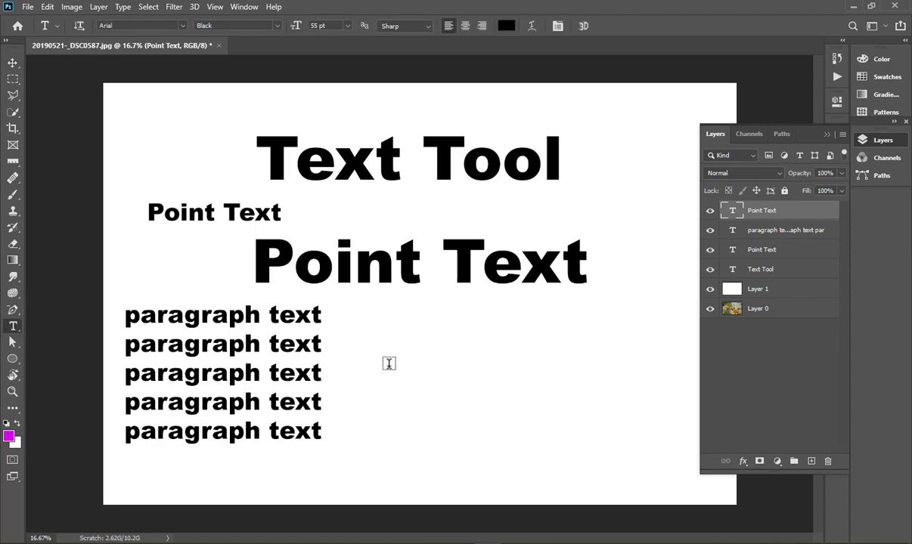
click(431, 376)
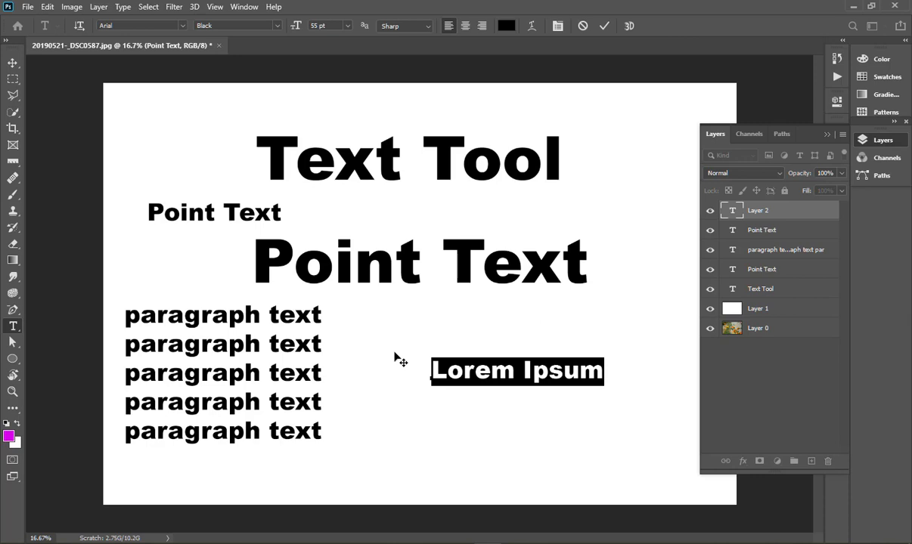
key(BackSpace)
text(I)
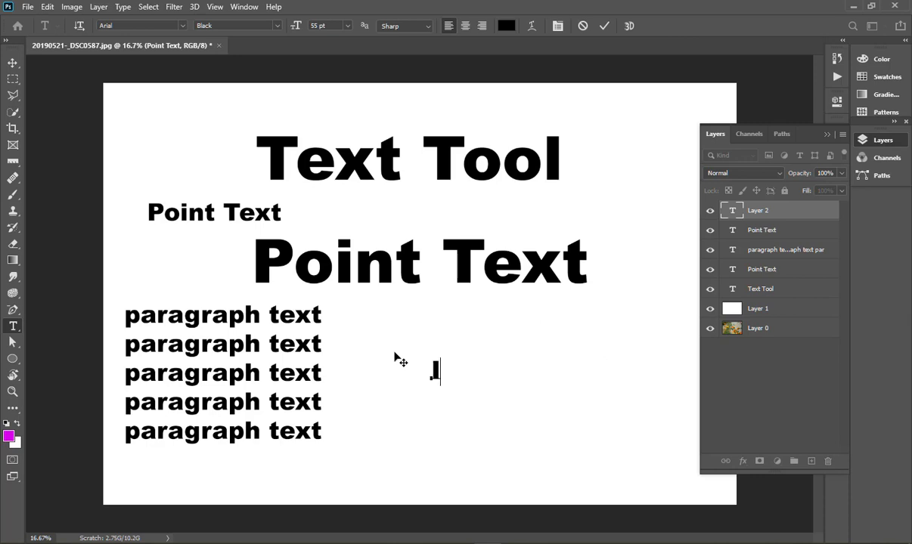
text( am)
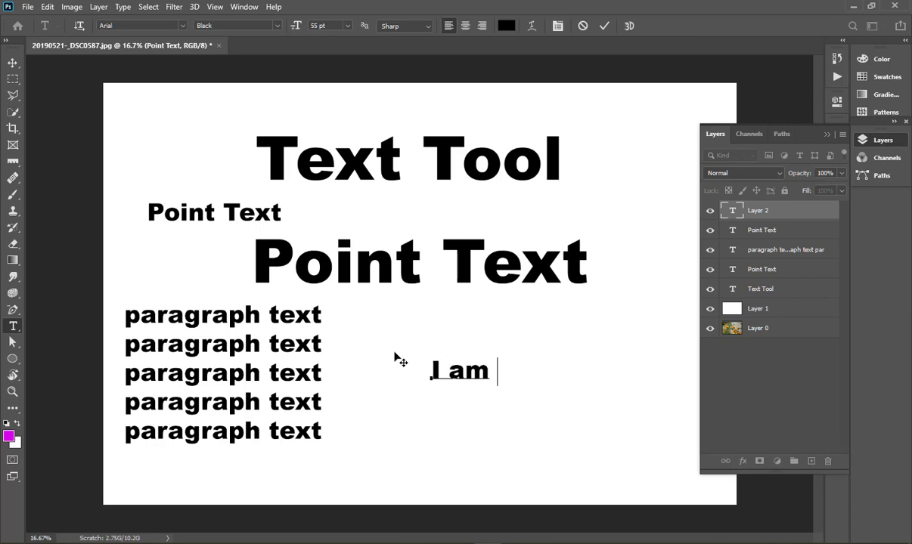
text( writing)
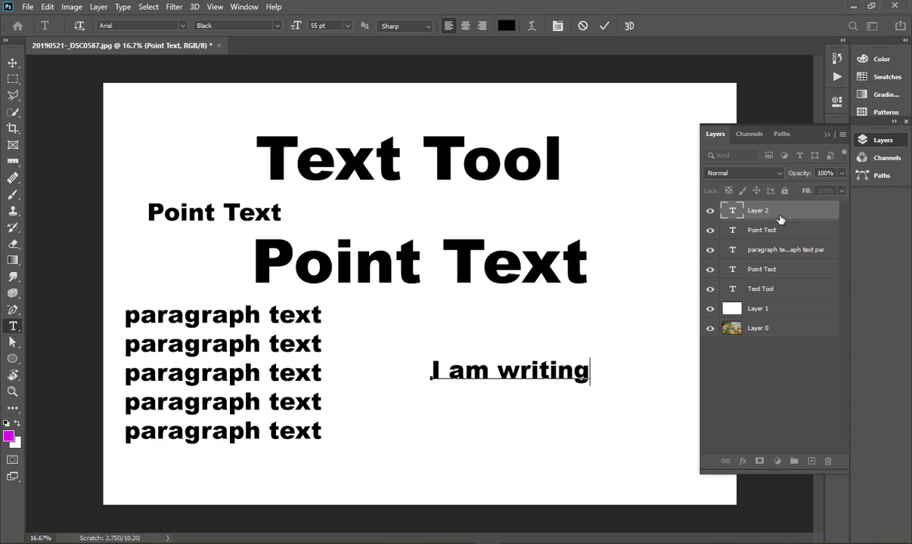
click(584, 26)
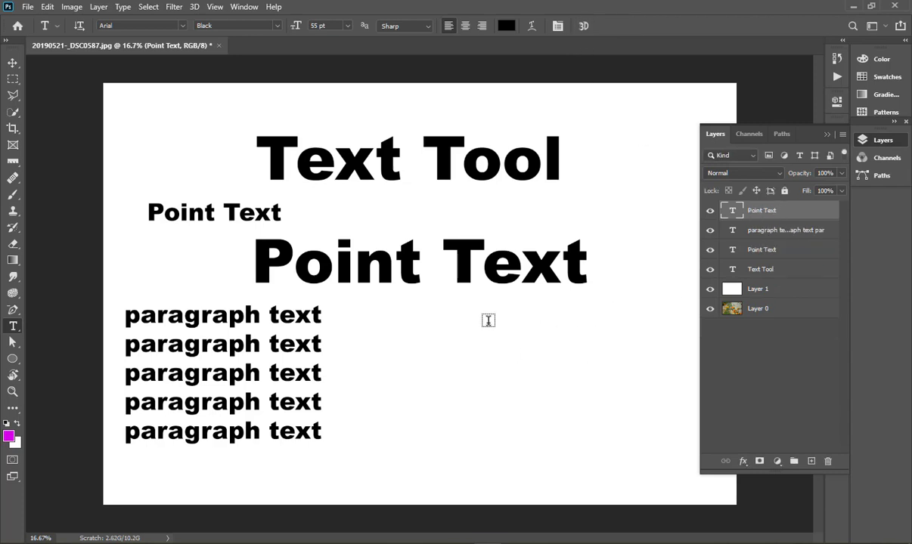
Add point text reading "text here" in the empty area beside the paragraph block and commit it.
click(435, 349)
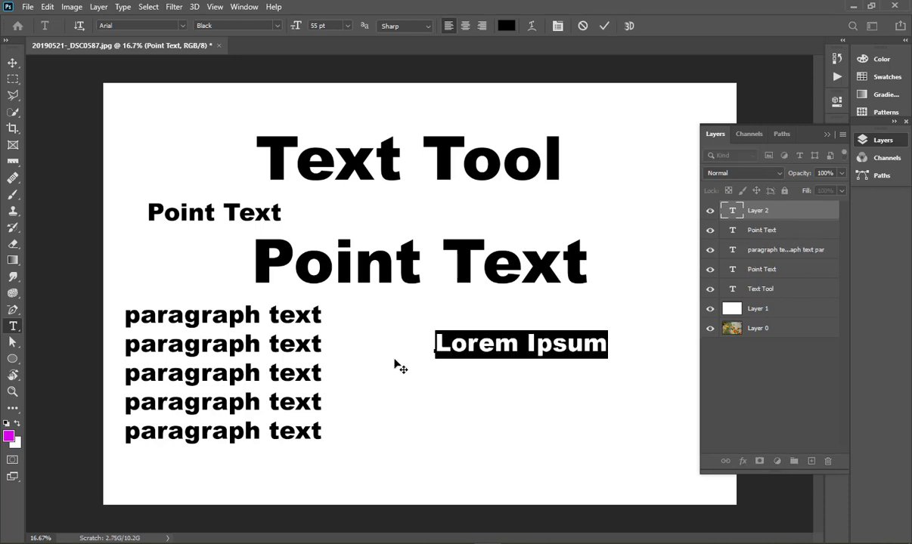
text(test)
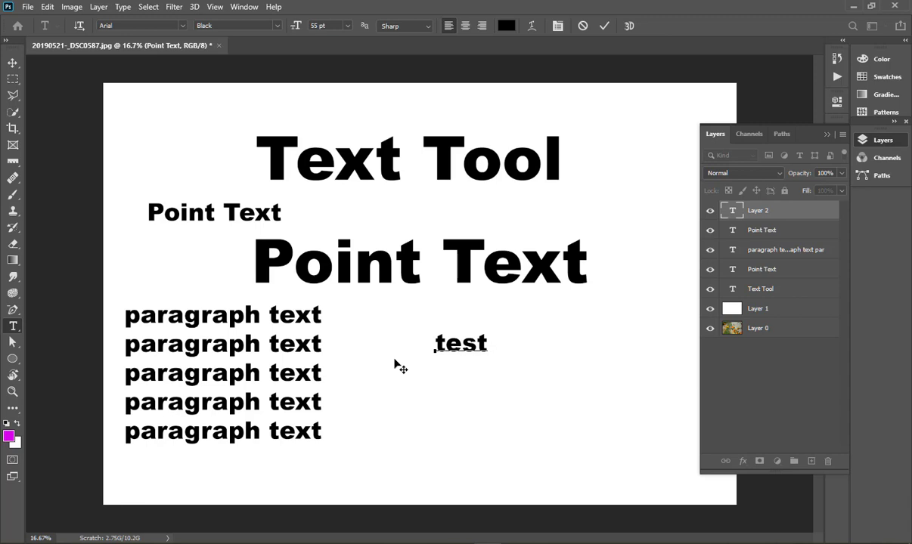
key(BackSpace)
key(BackSpace)
key(BackSpace)
text(xt here)
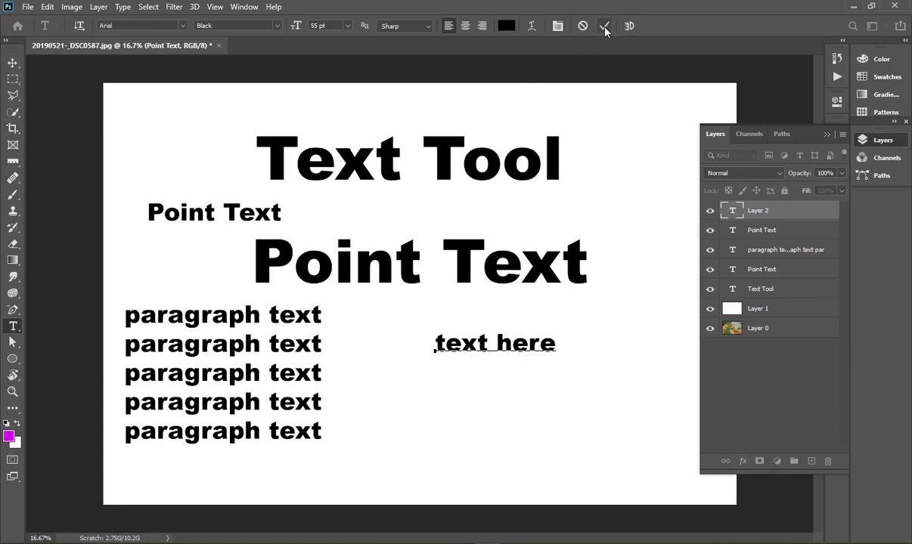
click(605, 28)
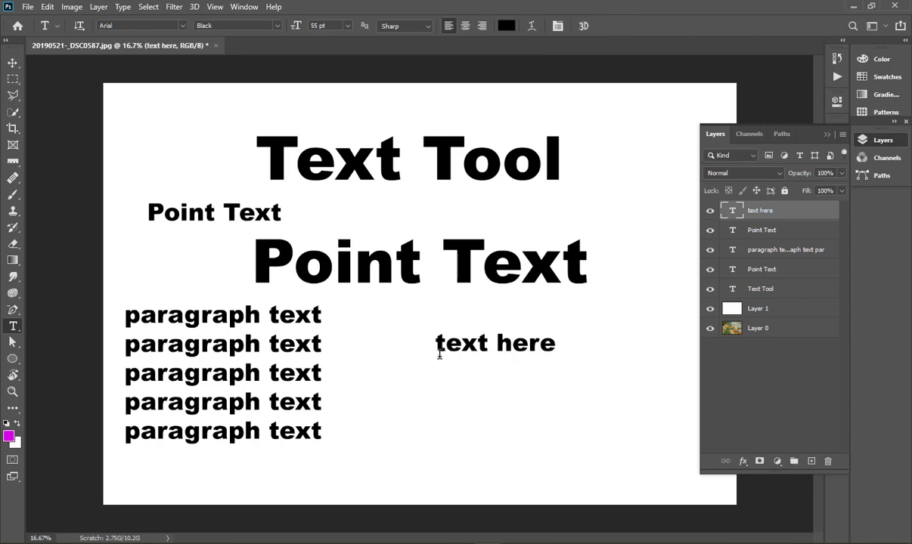
Add another point text reading "geoy" below "text here" and commit it by switching to the Move tool.
click(407, 409)
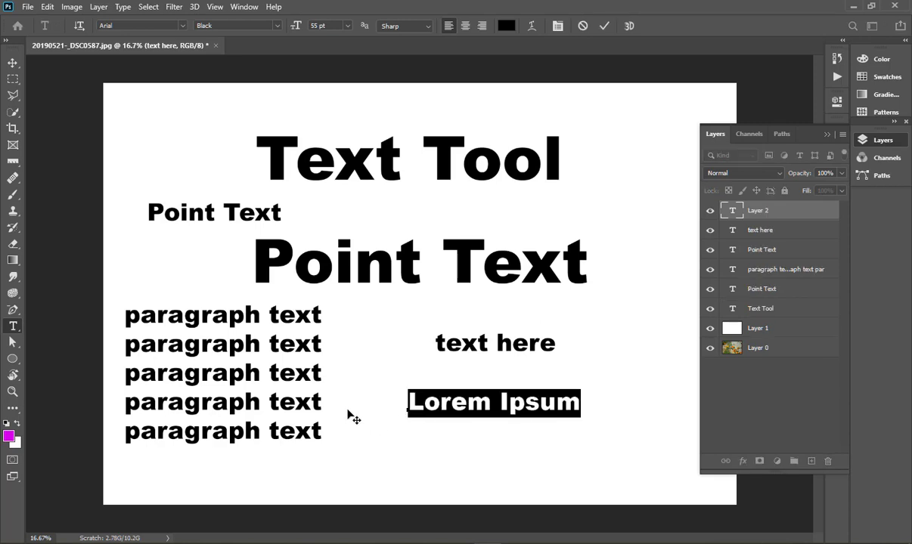
text(geoy)
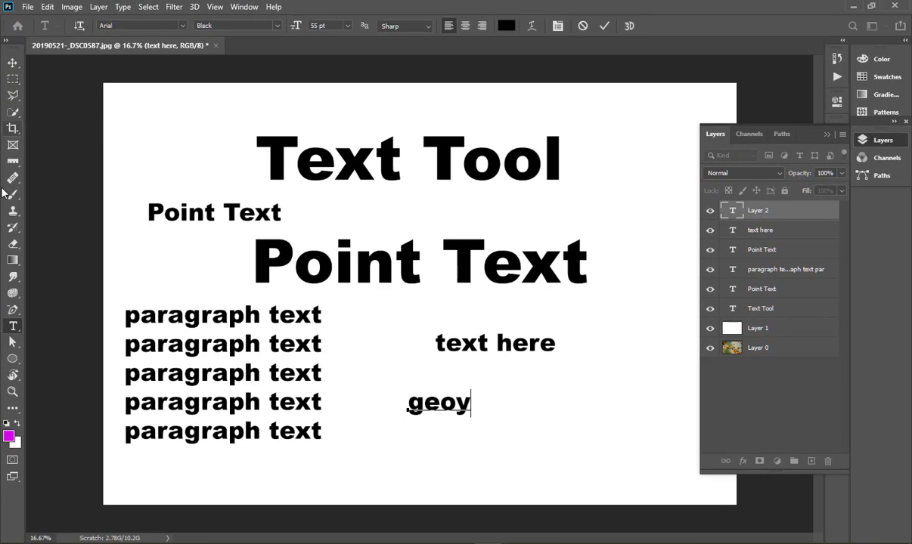
click(12, 63)
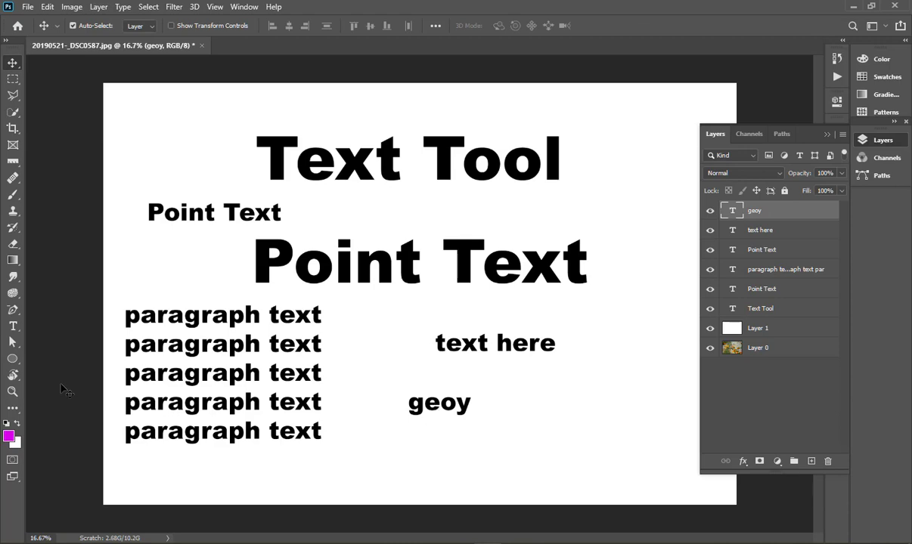
Place a Lorem Ipsum placeholder point text right after "geoy" and show the character and paragraph settings.
click(12, 325)
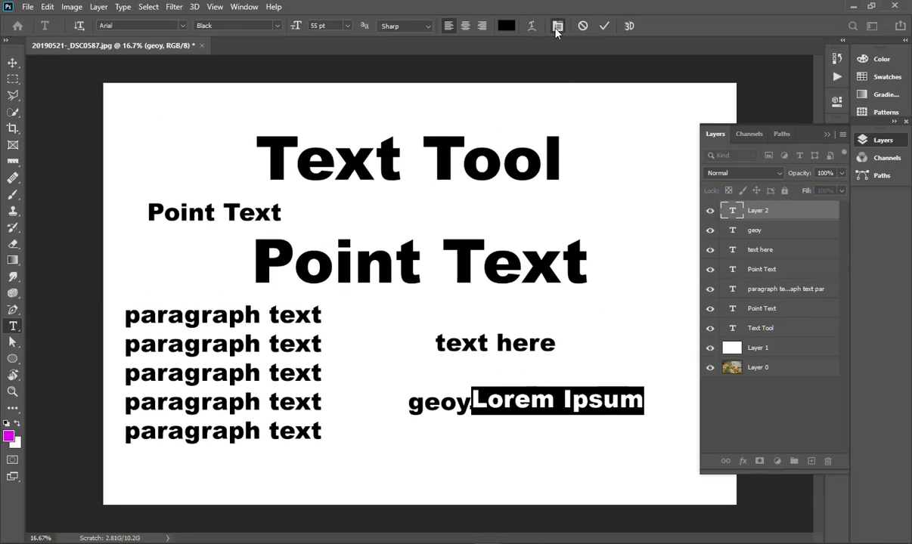
click(558, 26)
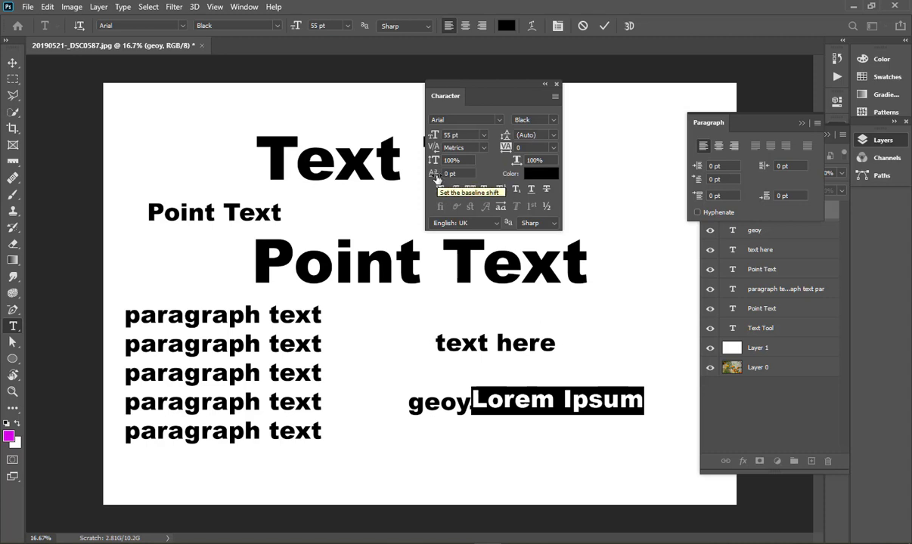
Try a raised baseline shift on the letter e in "Lorem" and set its baseline shift to -18 pt.
click(529, 401)
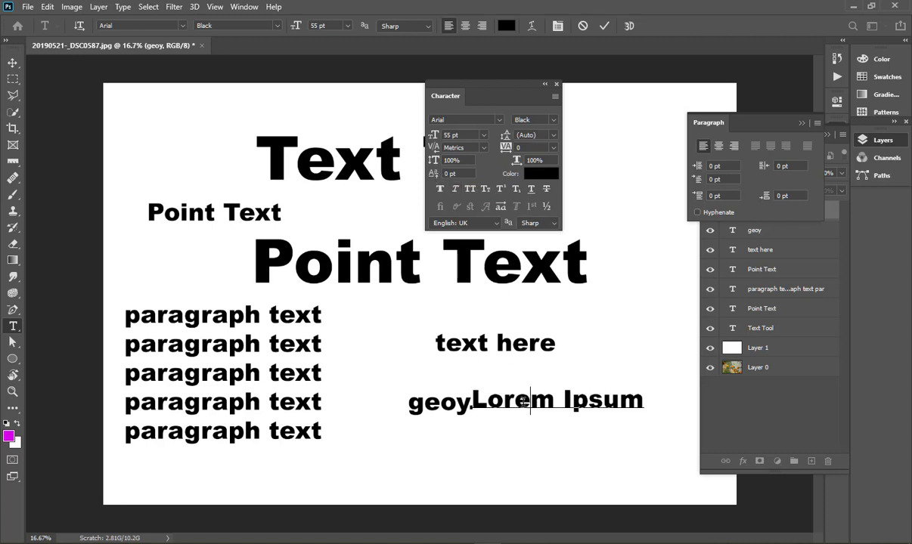
drag(530, 403, 518, 405)
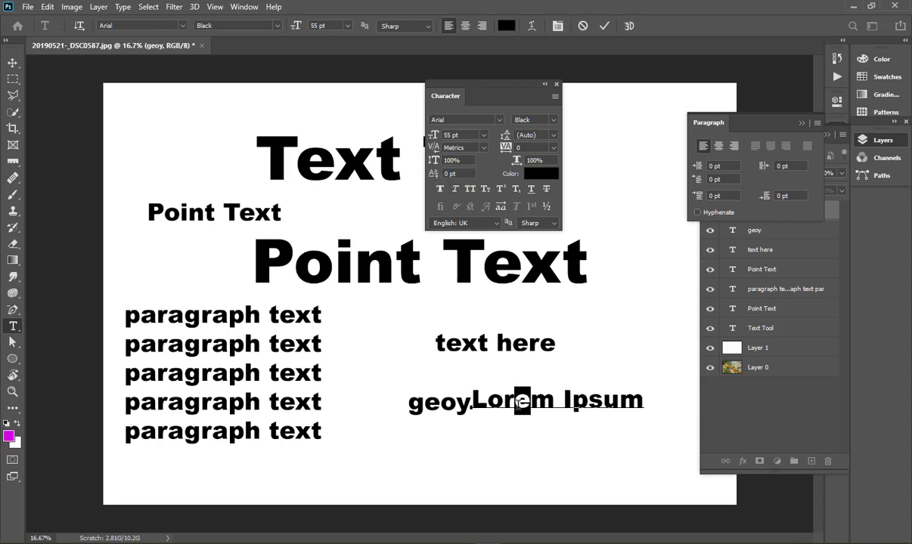
click(448, 173)
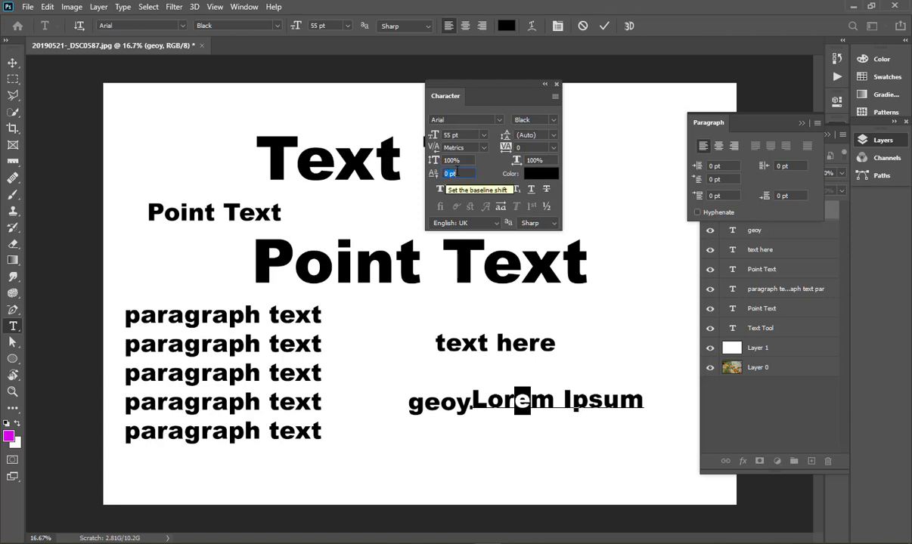
key(Up)
key(Up)
key(Up)
key(Up)
key(Up)
key(Up)
key(Up)
key(Up)
key(Up)
key(Up)
key(Up)
key(Up)
key(Up)
key(Up)
key(Up)
key(Up)
key(Up)
key(Up)
key(Up)
key(Up)
key(Up)
key(Up)
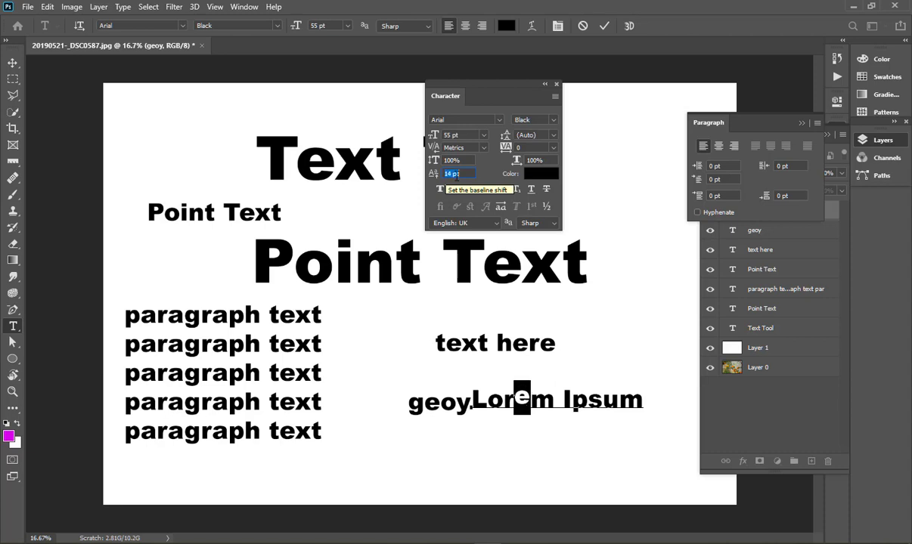
key(Down)
key(Down)
key(Down)
key(Down)
key(Down)
key(Down)
key(Down)
key(Down)
key(Down)
key(Down)
key(Down)
key(Down)
key(Down)
key(Down)
key(Down)
key(Down)
key(Down)
key(Down)
key(Down)
key(Down)
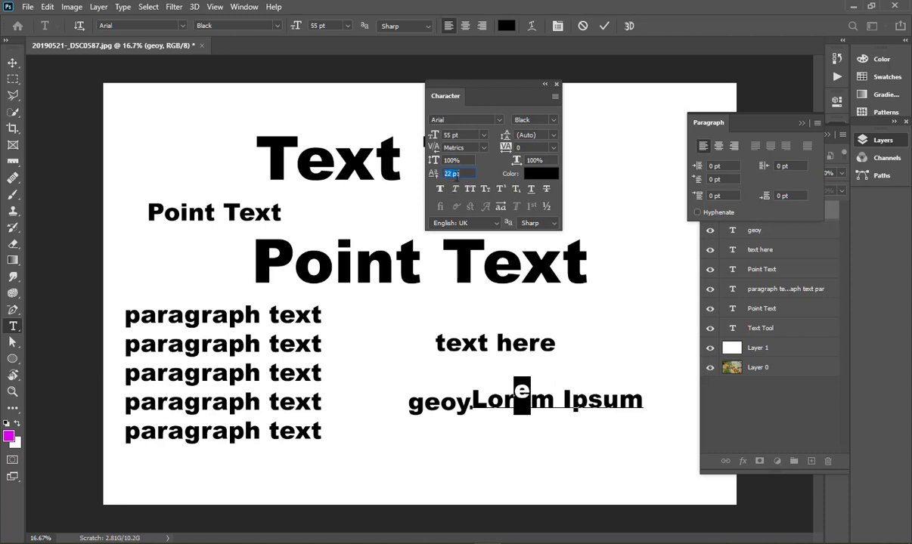
key(Down)
key(Down)
key(Down)
key(Down)
key(Down)
key(Down)
key(Down)
key(Down)
key(Down)
key(Down)
key(Down)
key(Down)
key(Down)
key(Down)
key(Down)
key(Down)
key(Down)
key(Down)
key(Down)
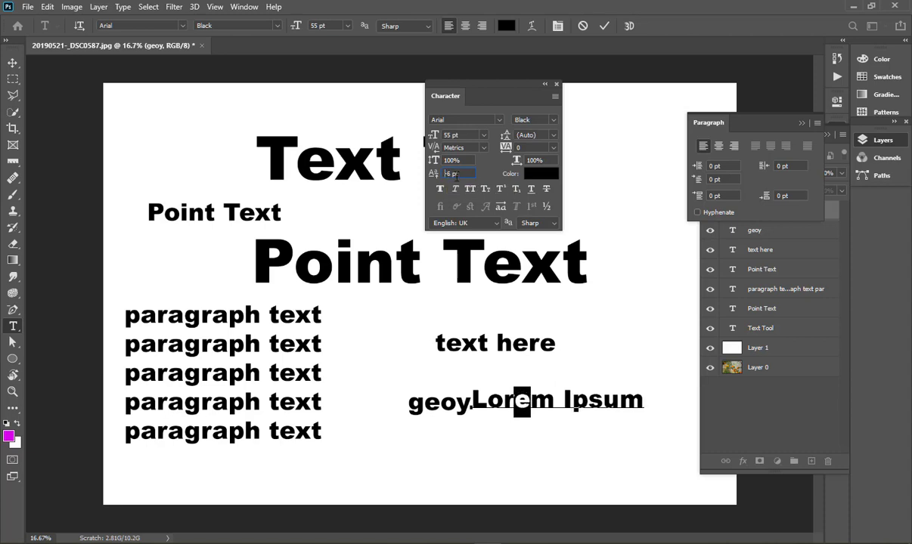
key(Down)
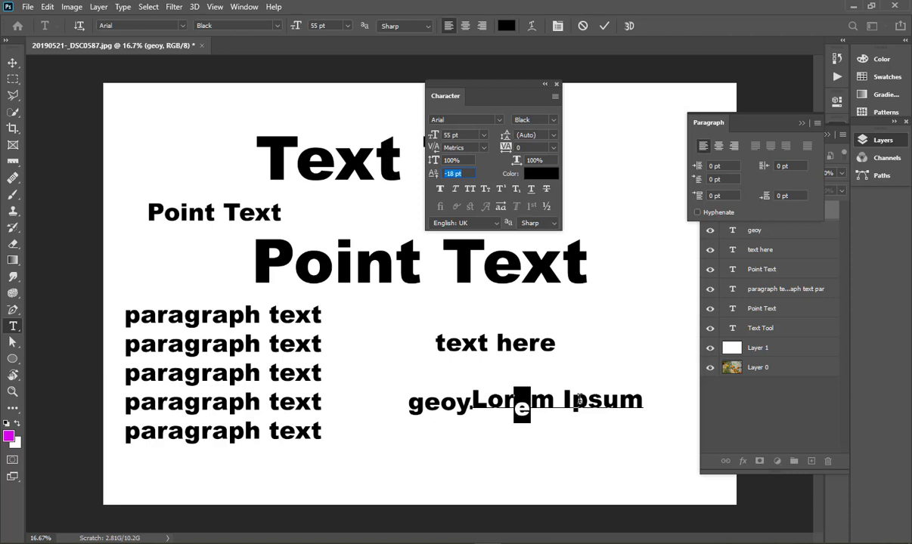
Apply the -18 pt baseline shift to the word "Ipsum" and close the character settings.
drag(567, 401, 649, 399)
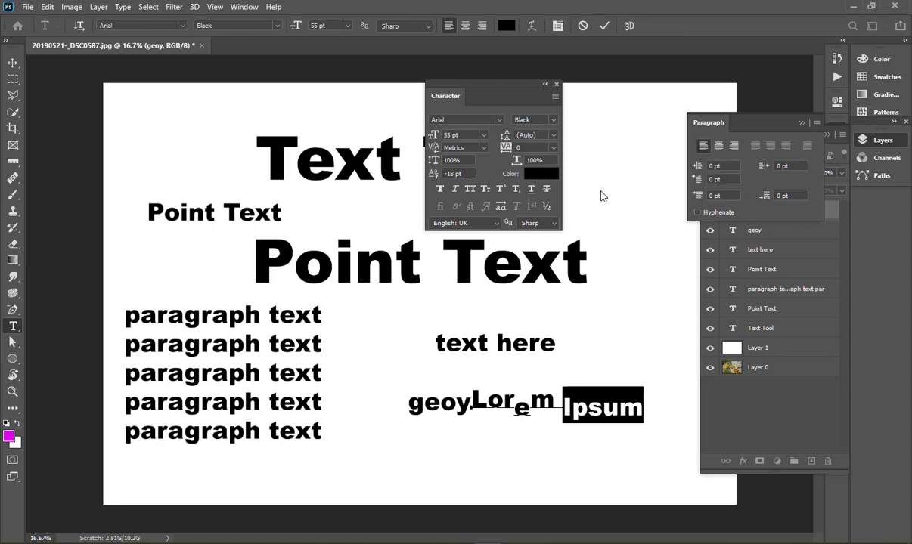
click(466, 121)
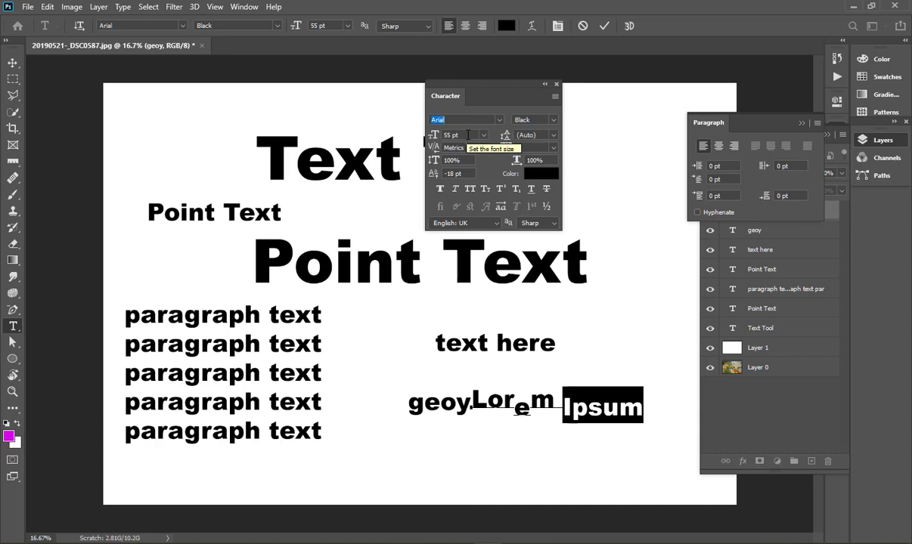
click(468, 135)
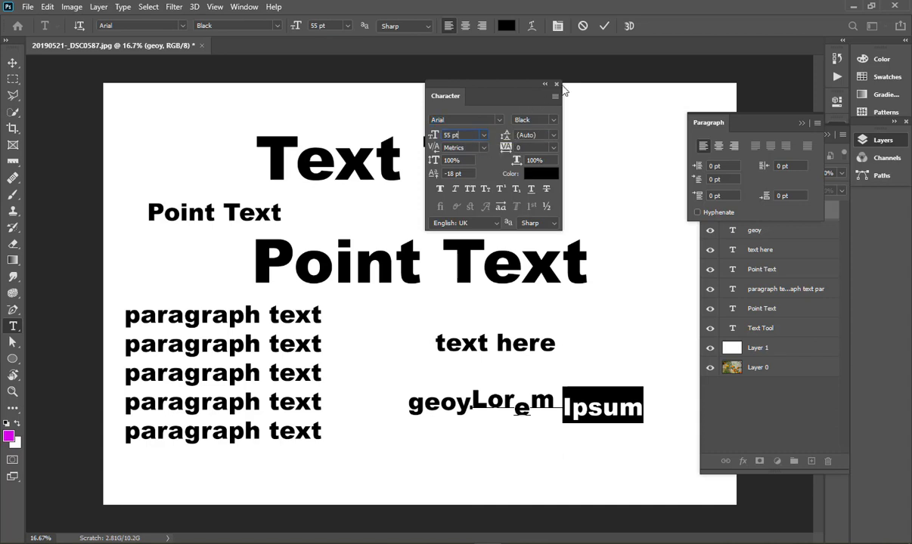
click(557, 85)
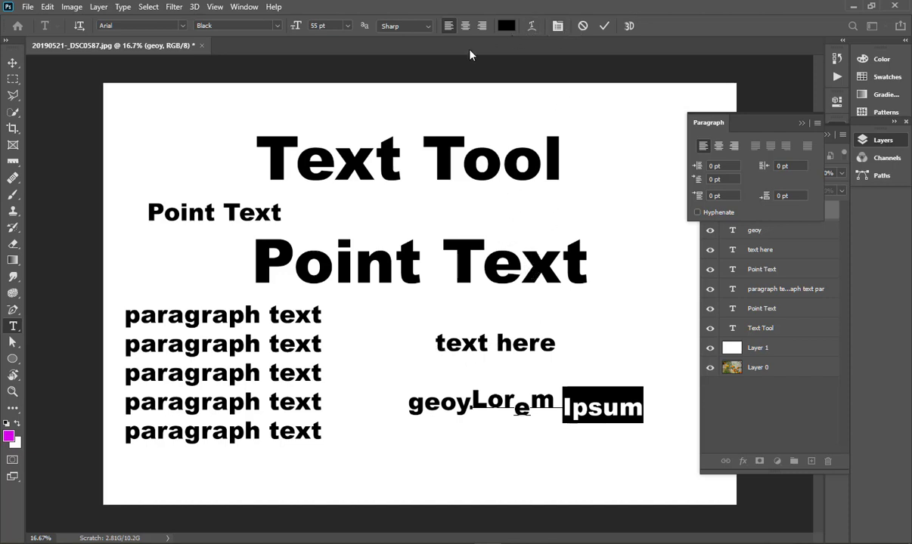
Commit the Lorem Ipsum text and select the large Point Text's layer, identifying it by toggling layer visibility.
click(604, 25)
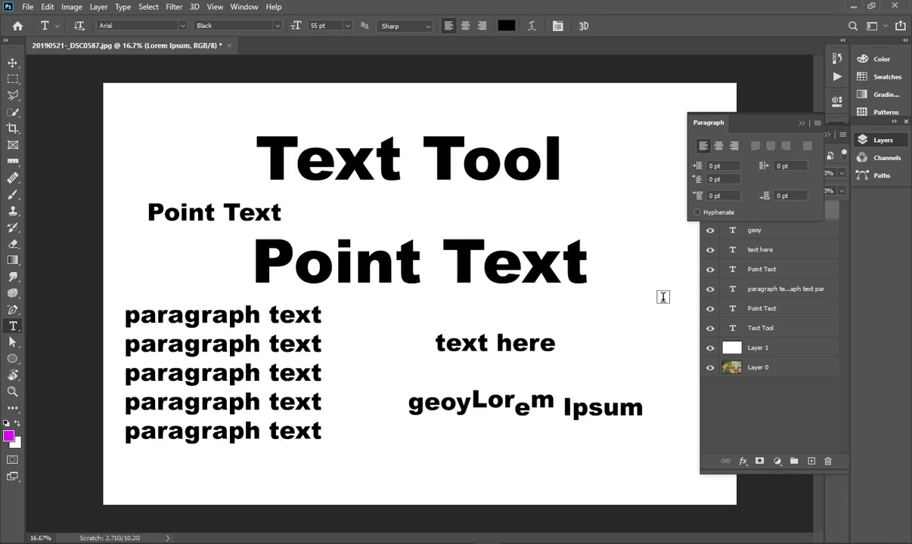
click(711, 270)
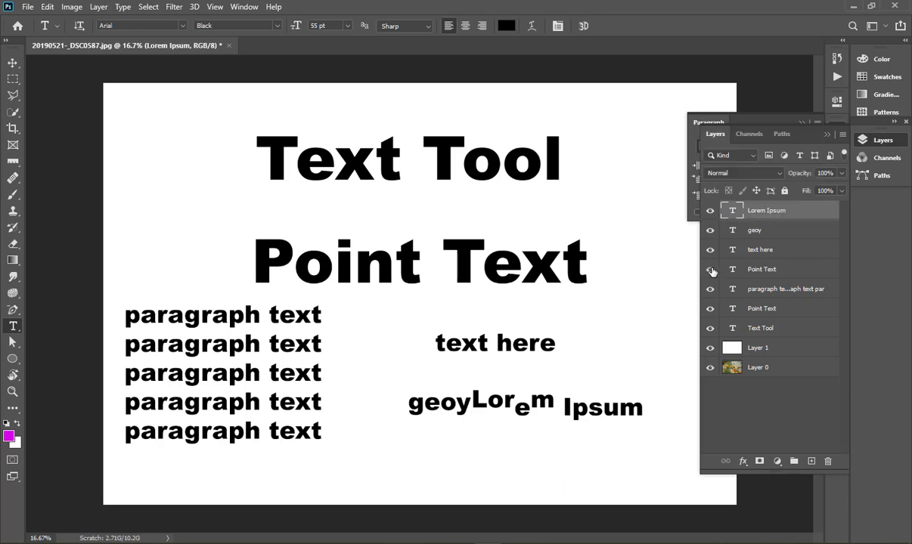
click(711, 270)
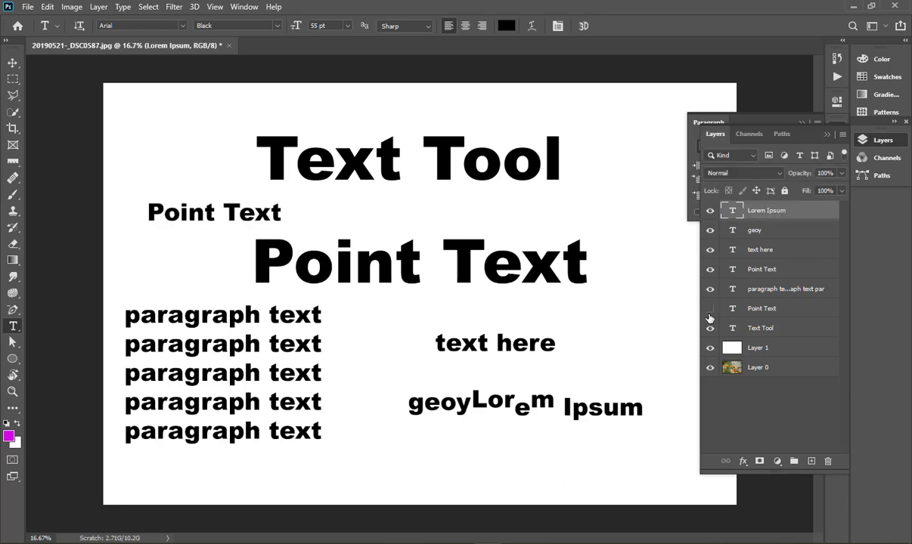
click(710, 311)
click(710, 311)
click(766, 309)
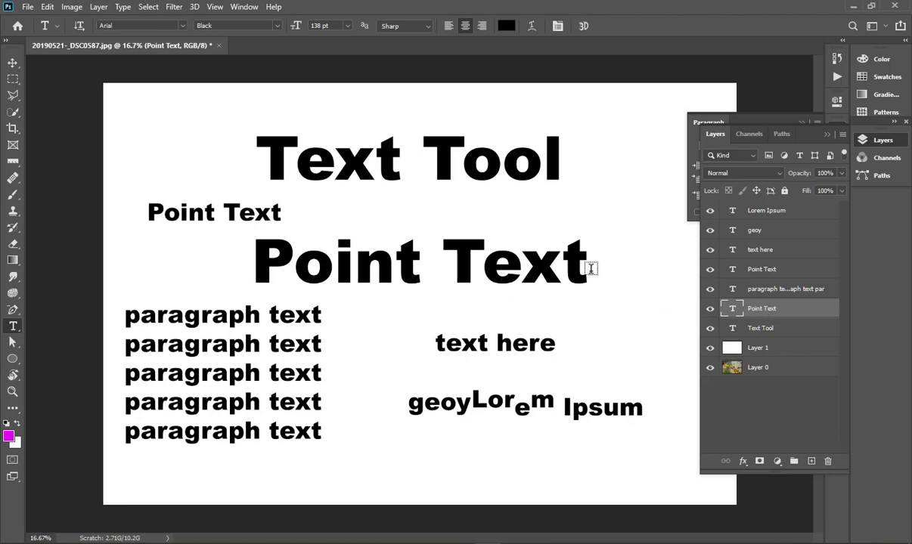
Change the large Point Text's color to red fc0000 and enlarge its font size to 177 pt.
click(506, 27)
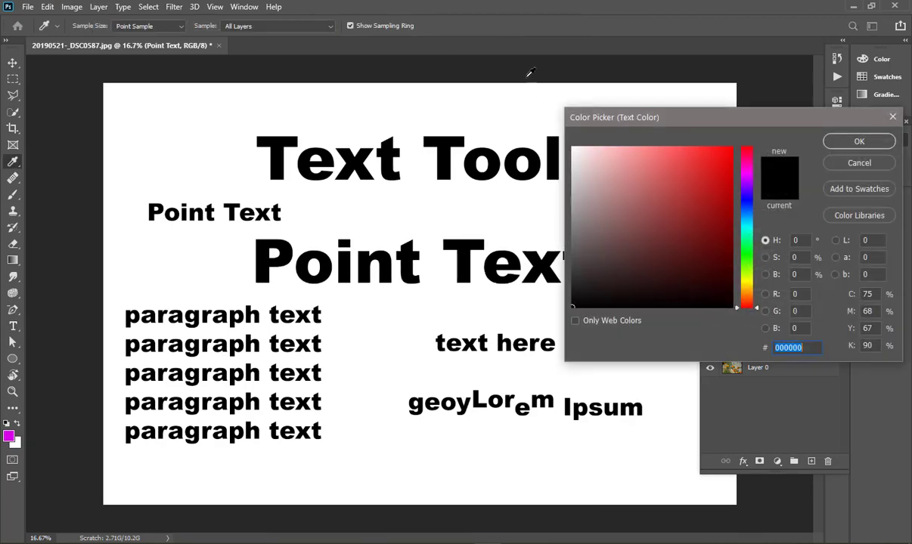
click(740, 149)
drag(740, 149, 740, 149)
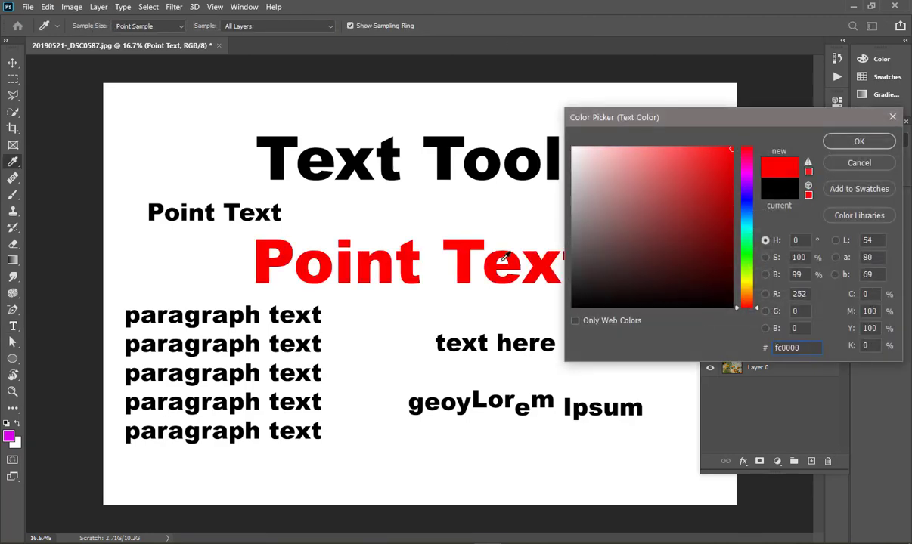
click(839, 141)
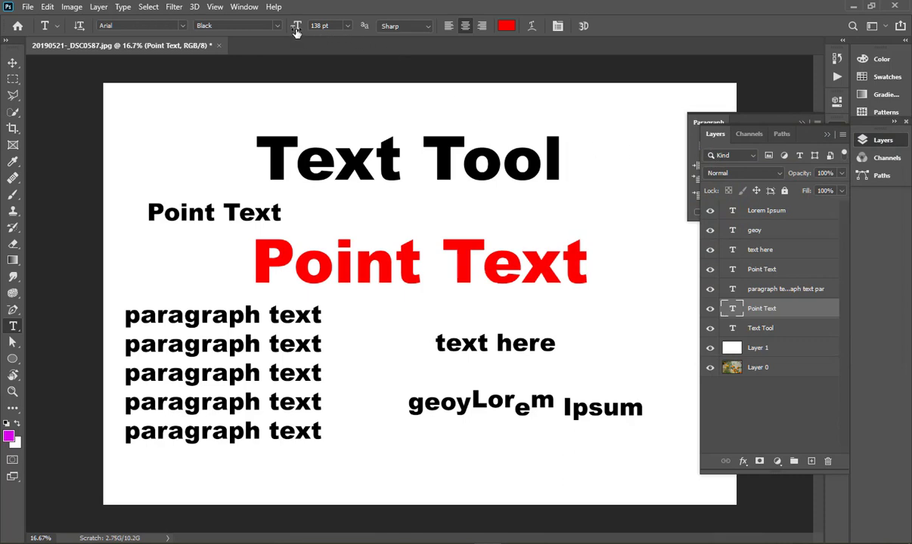
drag(297, 30, 316, 36)
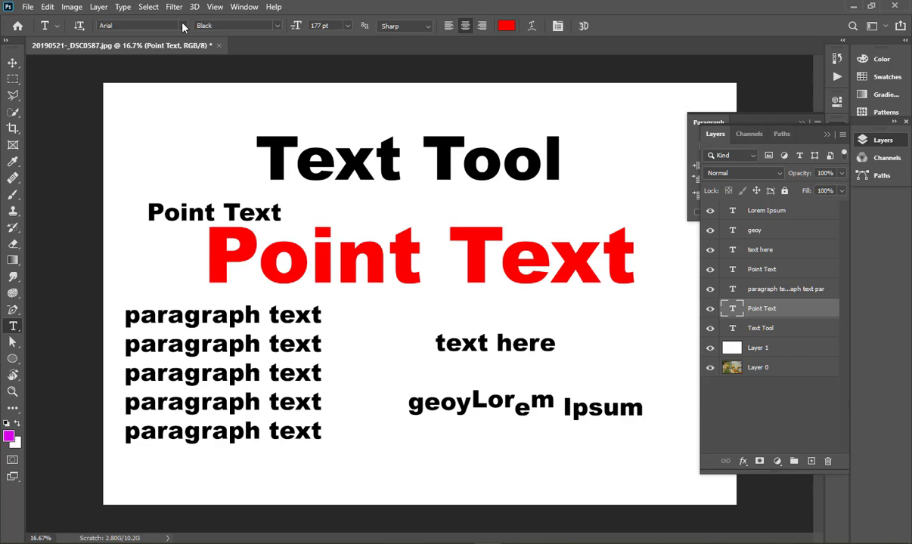
Try the Algerian font on the large red Point Text and check which font styles it offers.
click(182, 28)
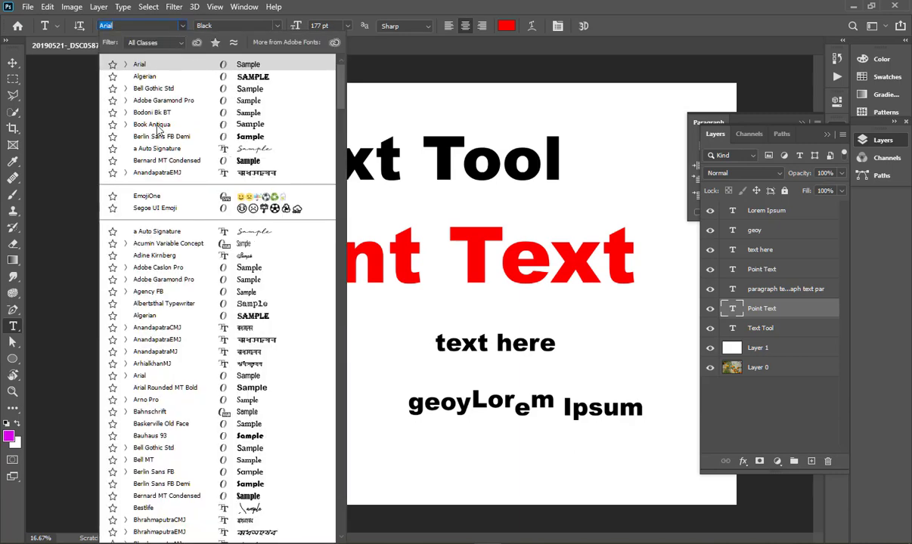
click(257, 317)
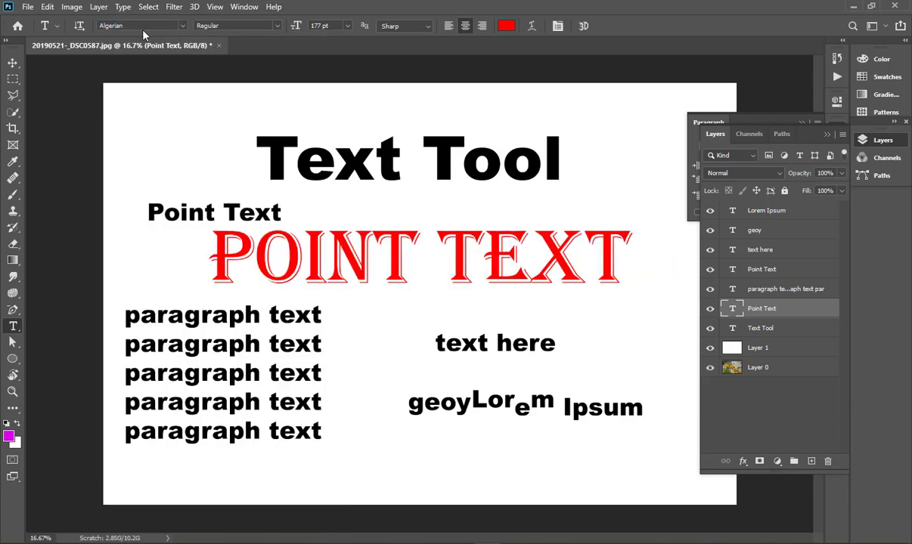
click(277, 28)
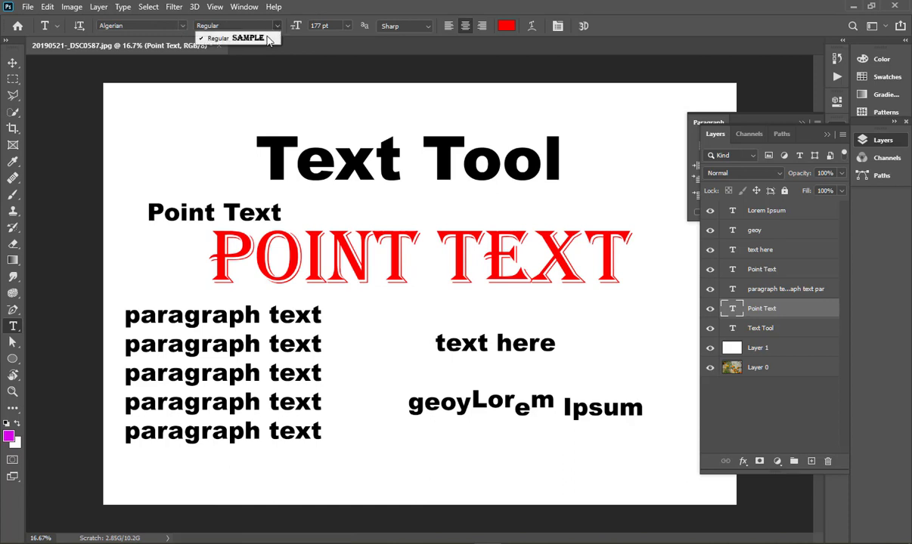
Cycle through the font families on the large red Point Text and settle on a Auto Signature.
click(162, 27)
click(120, 26)
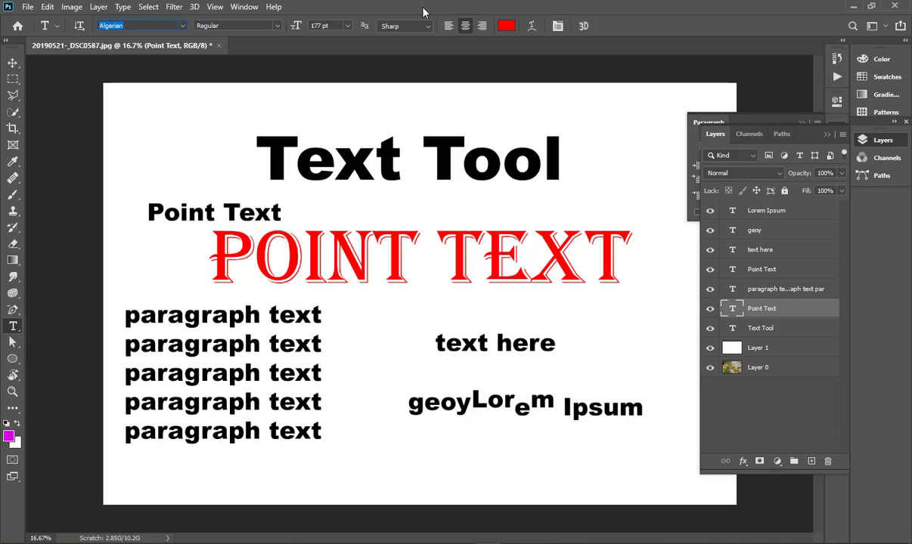
key(Down)
key(Down)
key(Down)
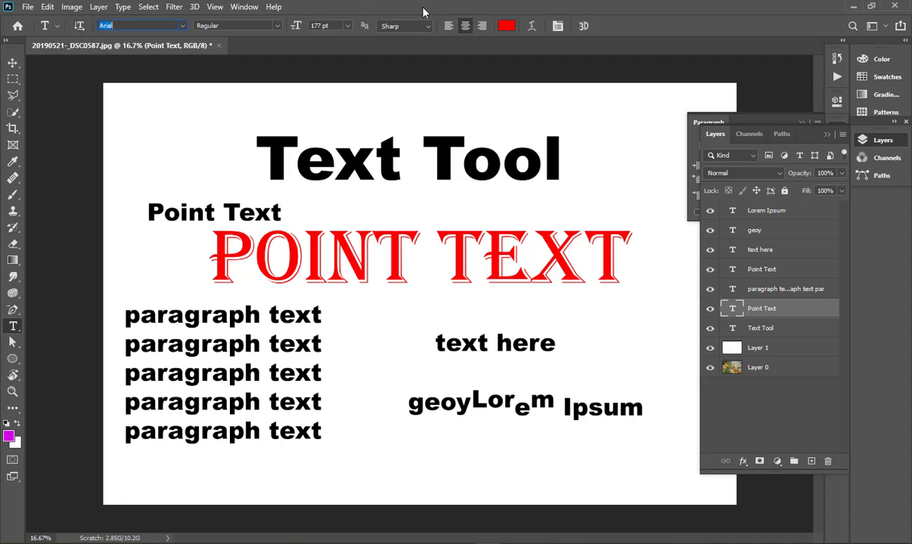
key(Down)
key(Down)
key(Down)
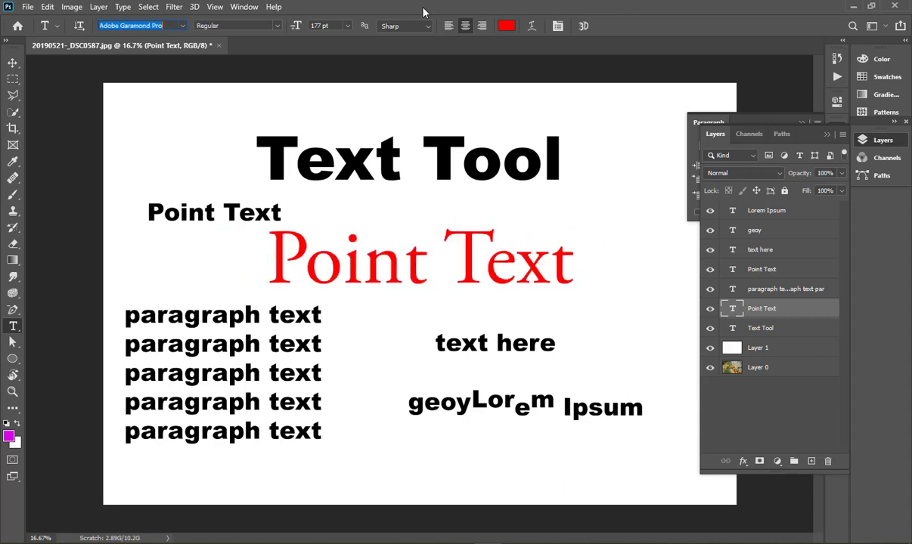
key(Down)
key(Down)
key(Down)
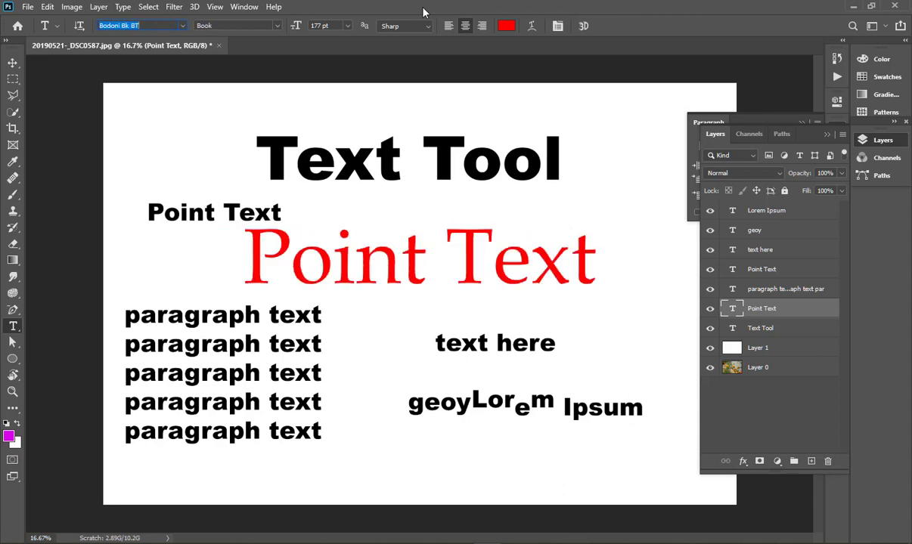
key(Down)
key(Down)
key(Down)
key(Down)
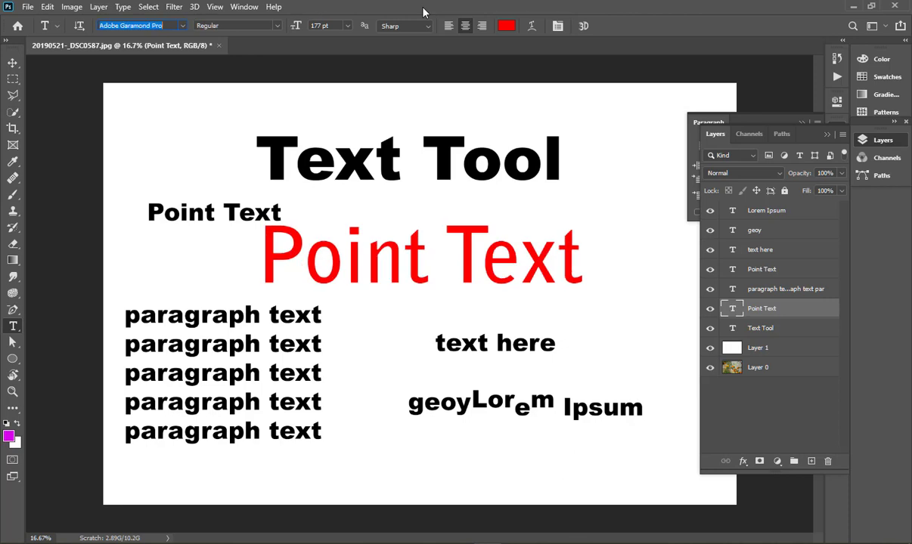
key(Down)
key(Down)
key(Down)
key(Down)
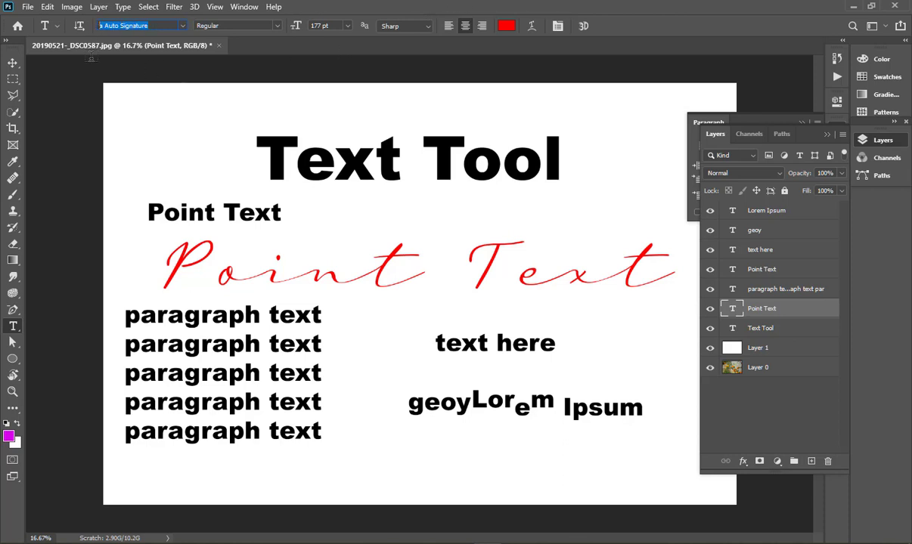
Look over the anti-aliasing options and examine the pixel edges of the letter t in the red Point Text up close.
click(424, 29)
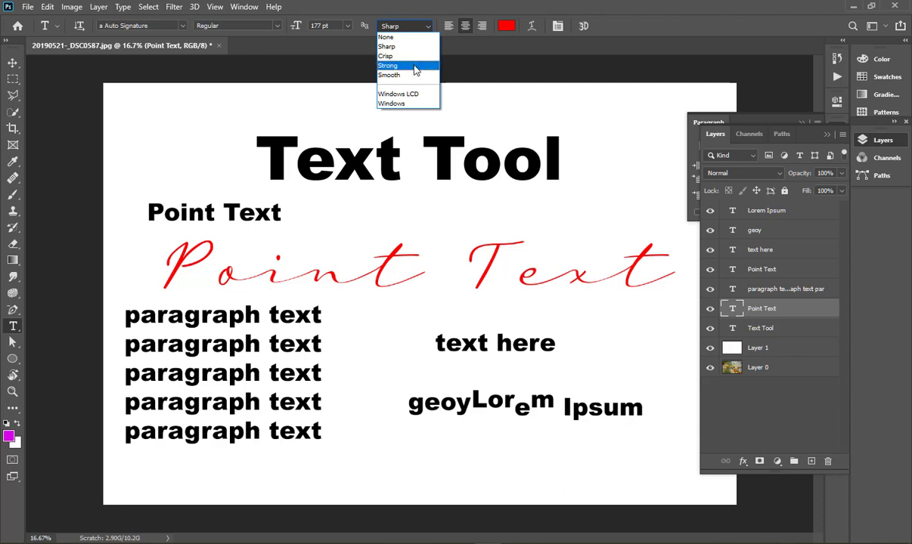
click(19, 66)
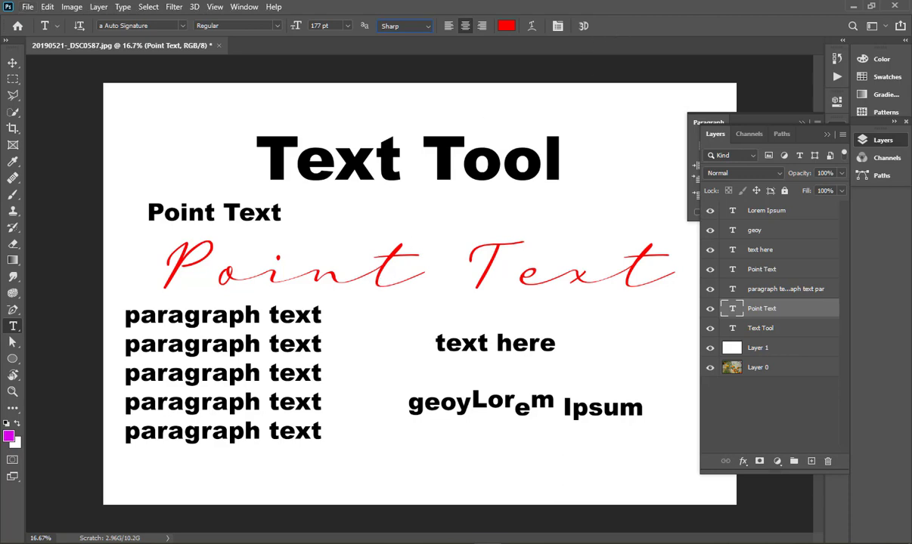
click(14, 65)
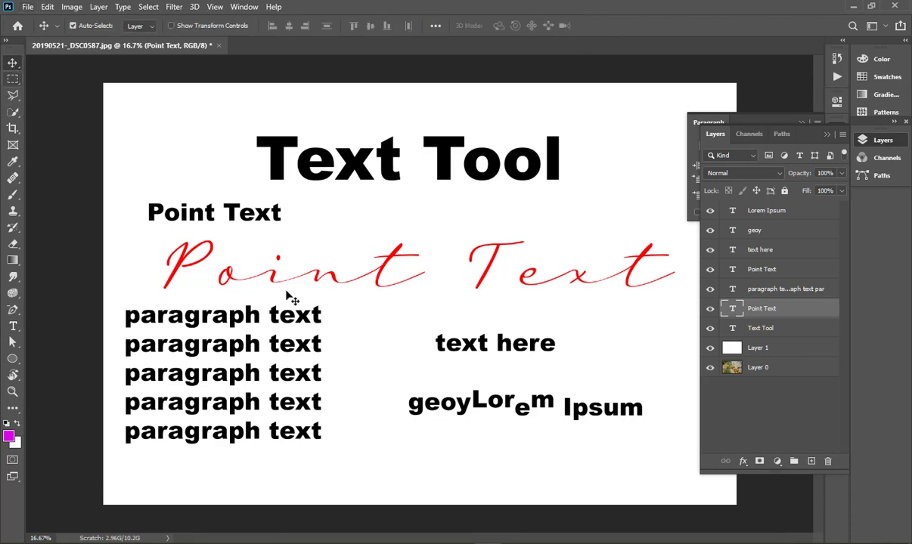
scroll(369, 264, up, 4)
scroll(386, 208, up, 5)
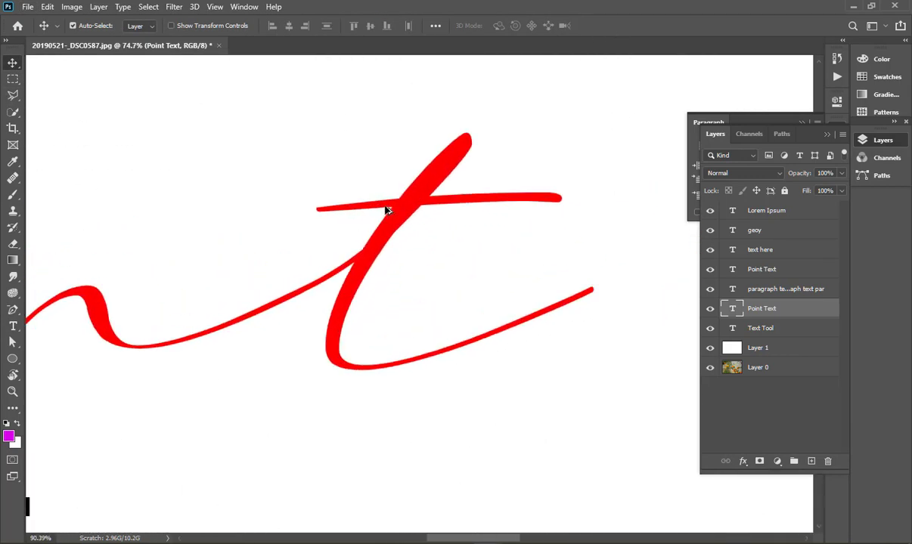
scroll(386, 214, up, 6)
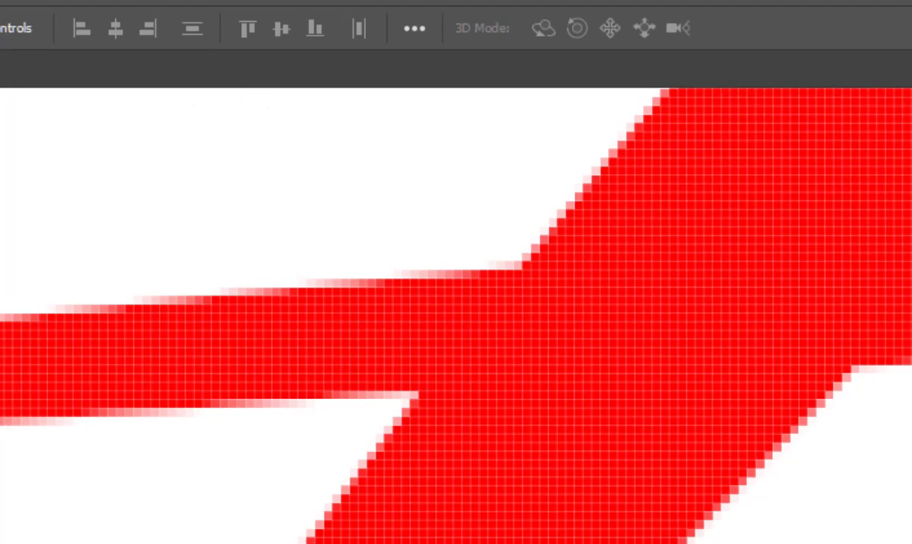
Compare Crisp and None anti-aliasing with Sharp on the red Point Text, returning to Sharp after each.
key(t)
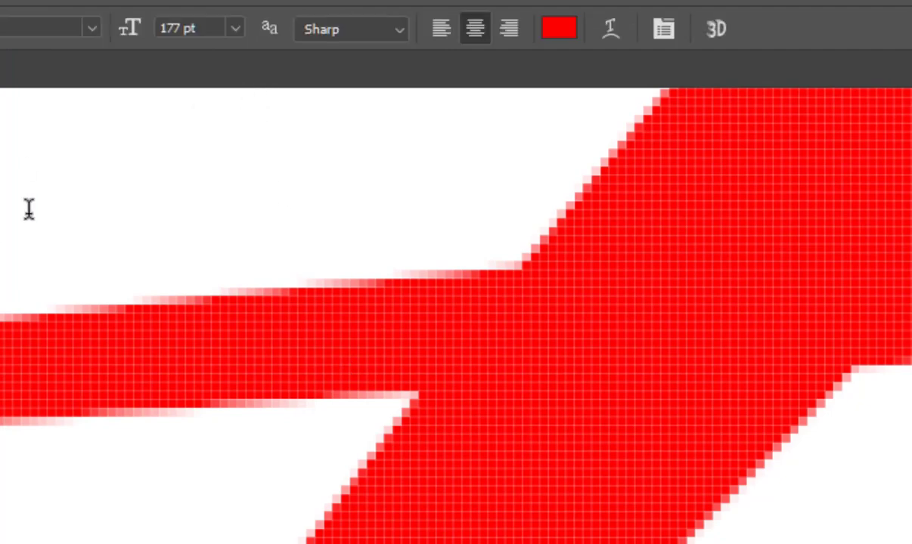
click(403, 31)
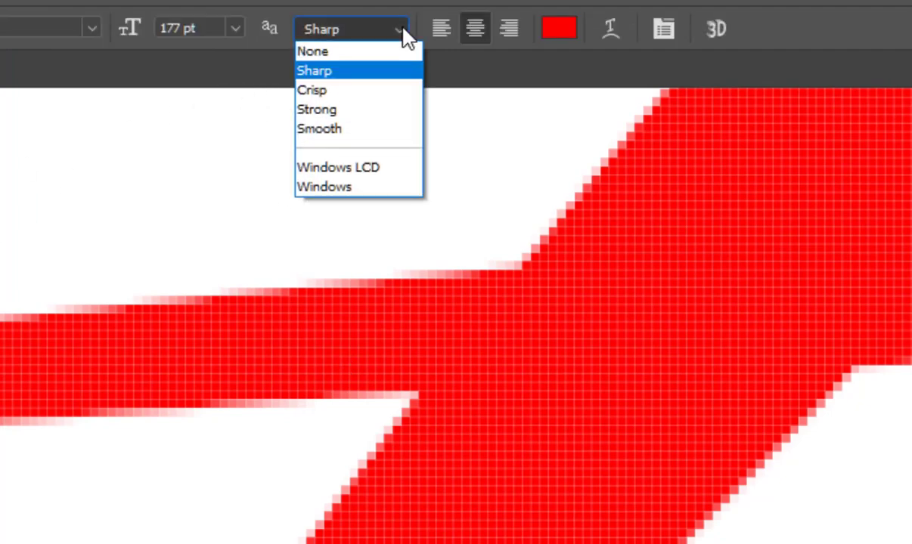
click(358, 92)
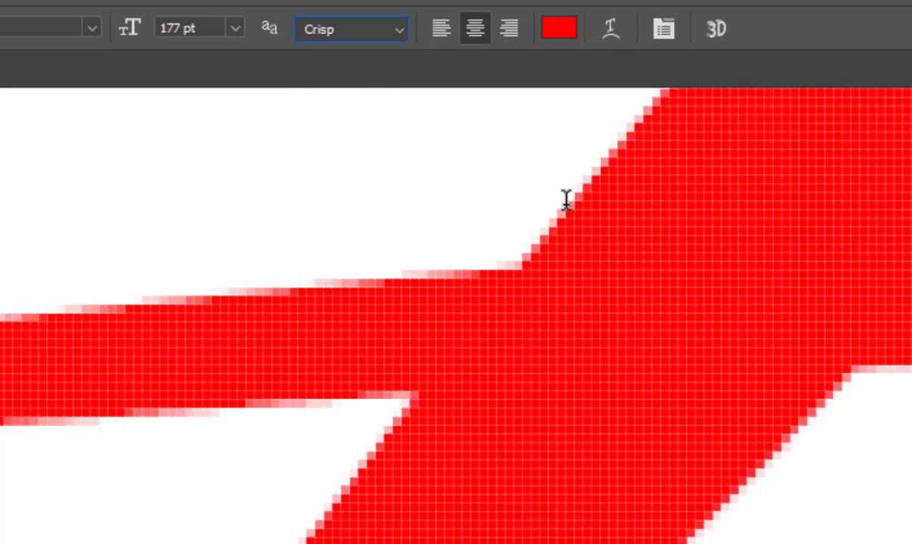
click(390, 25)
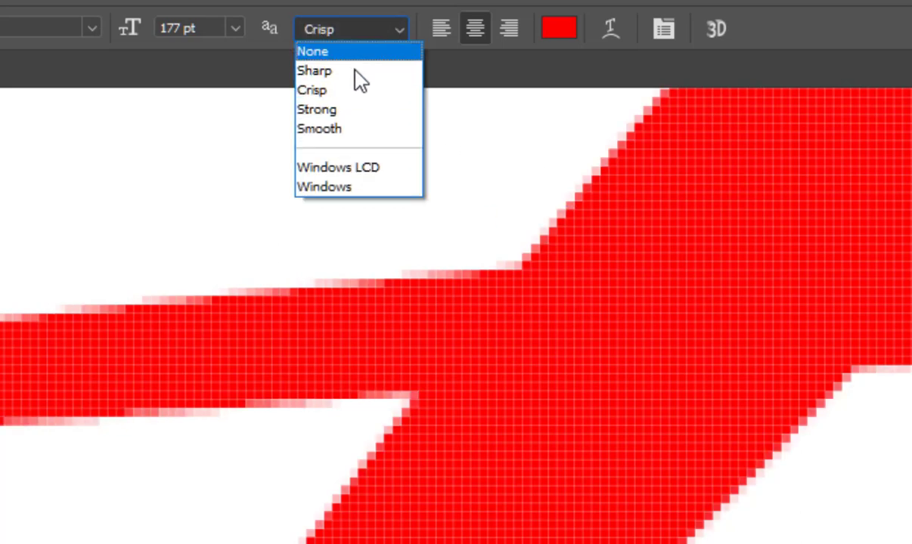
click(359, 72)
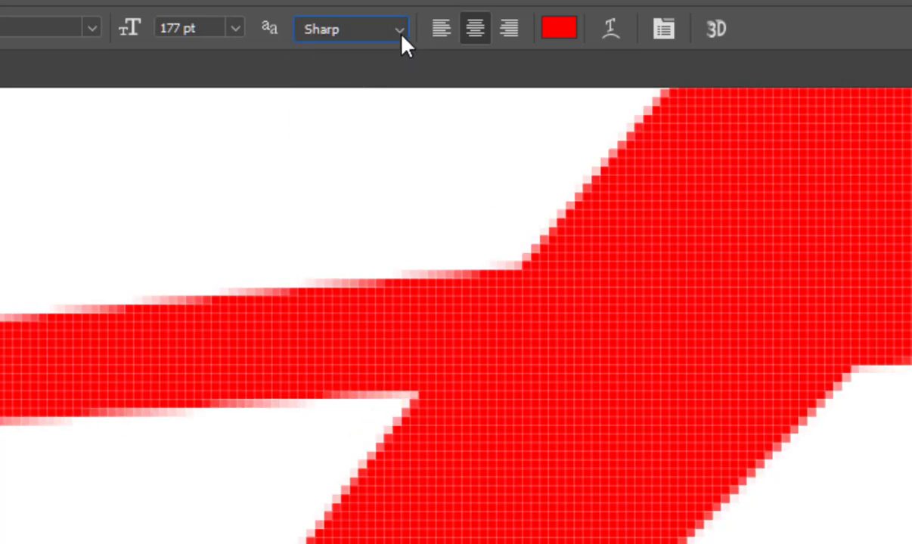
click(400, 30)
click(353, 56)
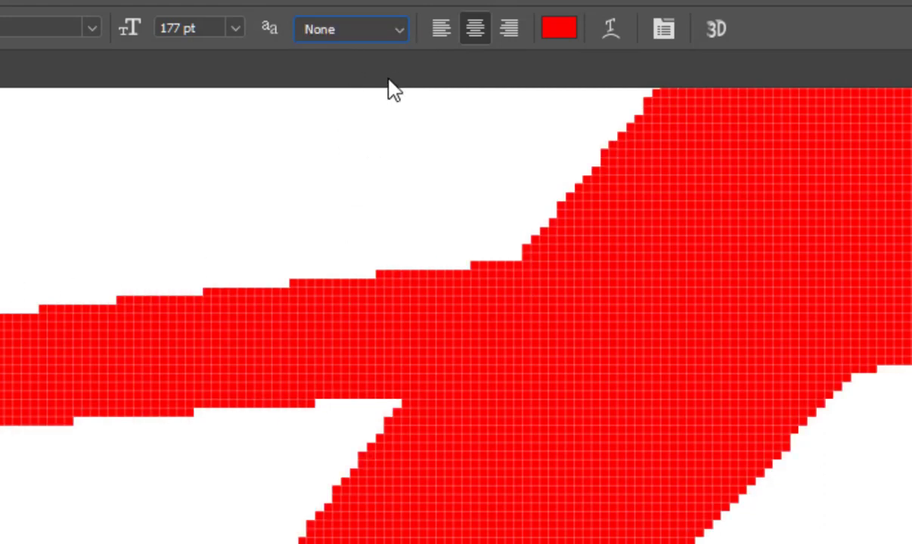
click(397, 34)
click(358, 72)
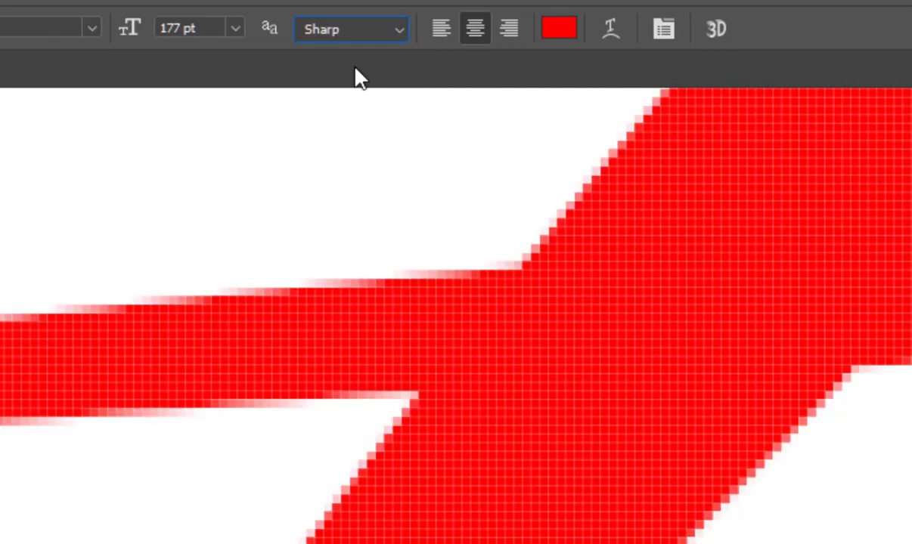
Try Crisp and Strong anti-aliasing on the red Point Text and set it to Smooth.
click(395, 35)
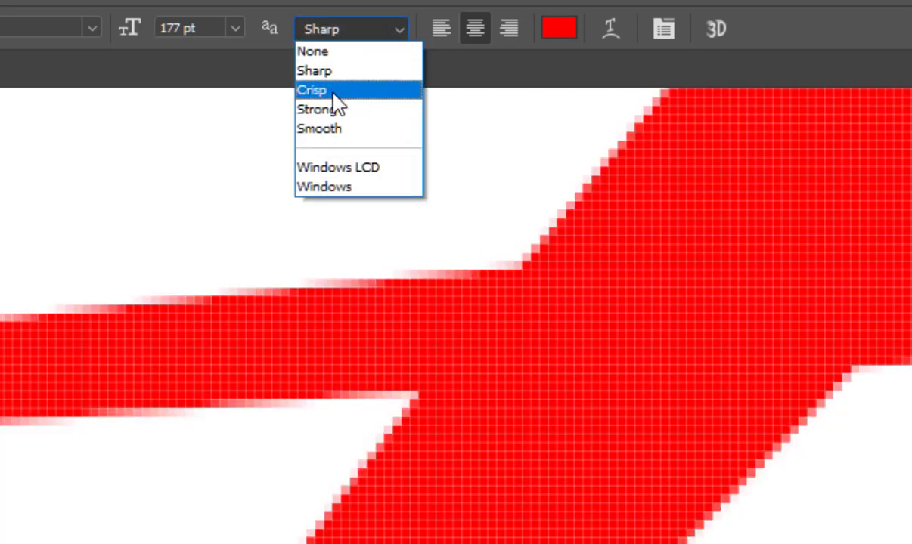
click(333, 91)
click(399, 34)
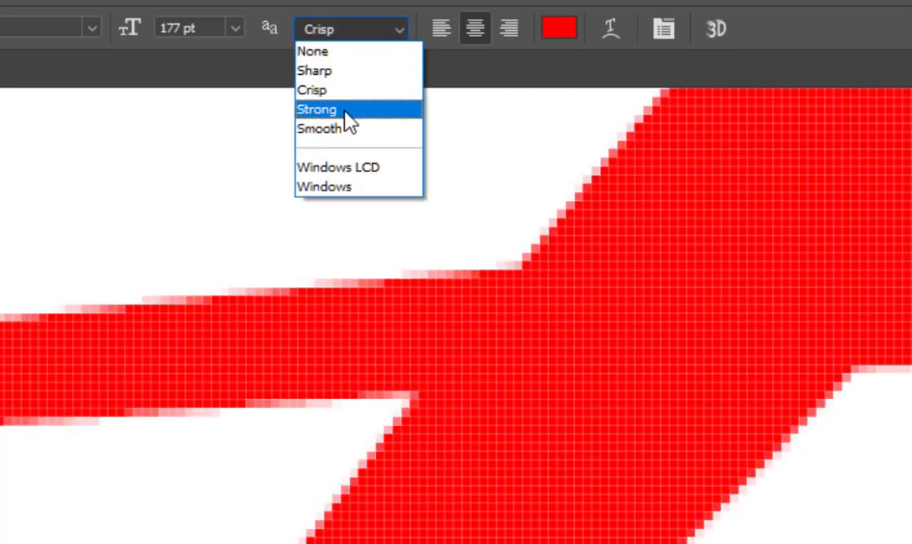
click(345, 112)
click(395, 33)
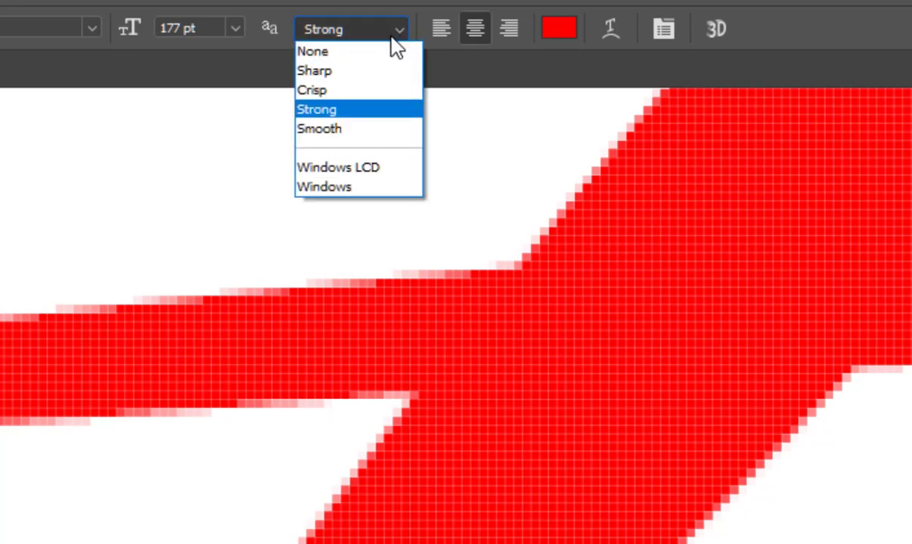
click(334, 128)
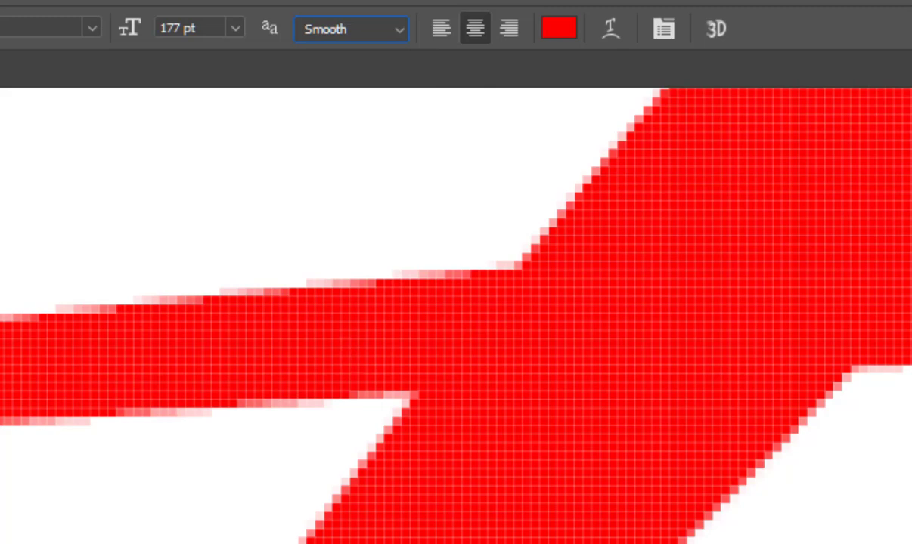
click(13, 63)
scroll(246, 469, down, 6)
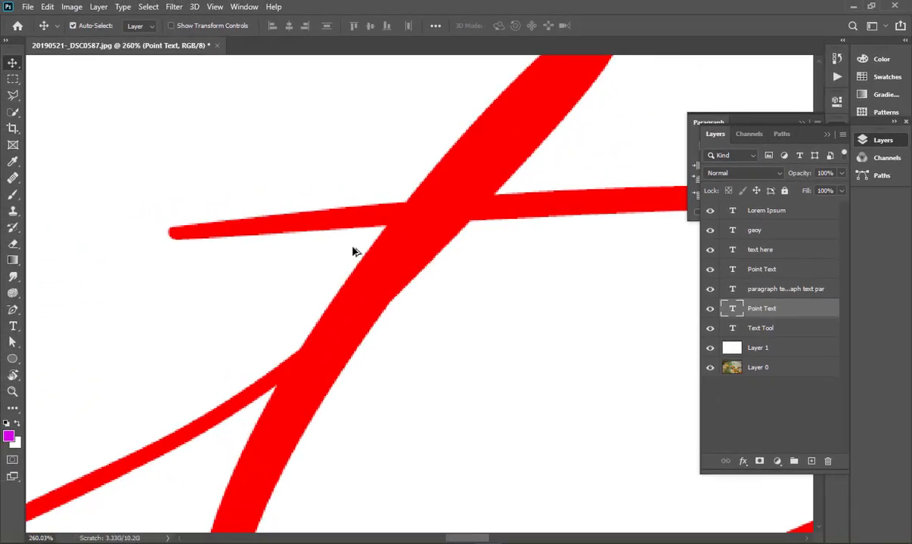
scroll(352, 251, down, 6)
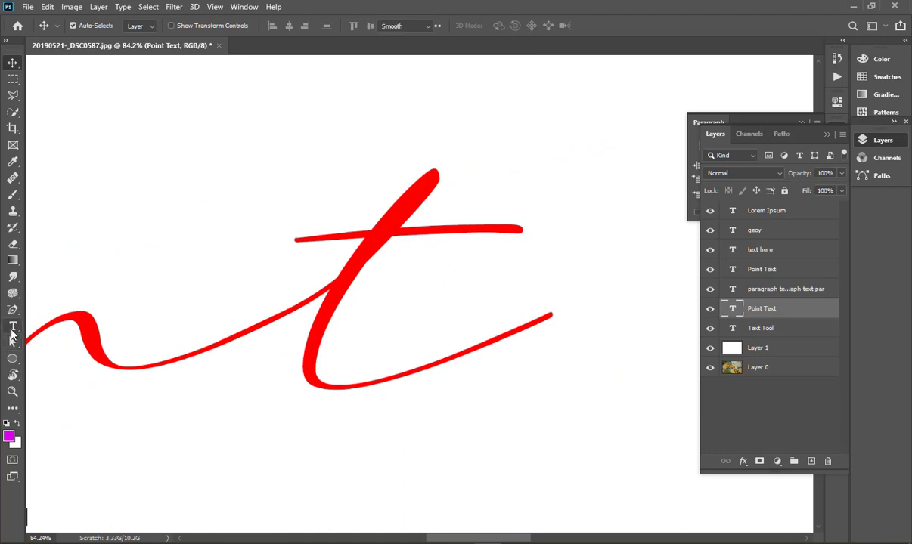
Change the red Point Text's font family to Arial and look over the available font styles, keeping Regular.
click(13, 328)
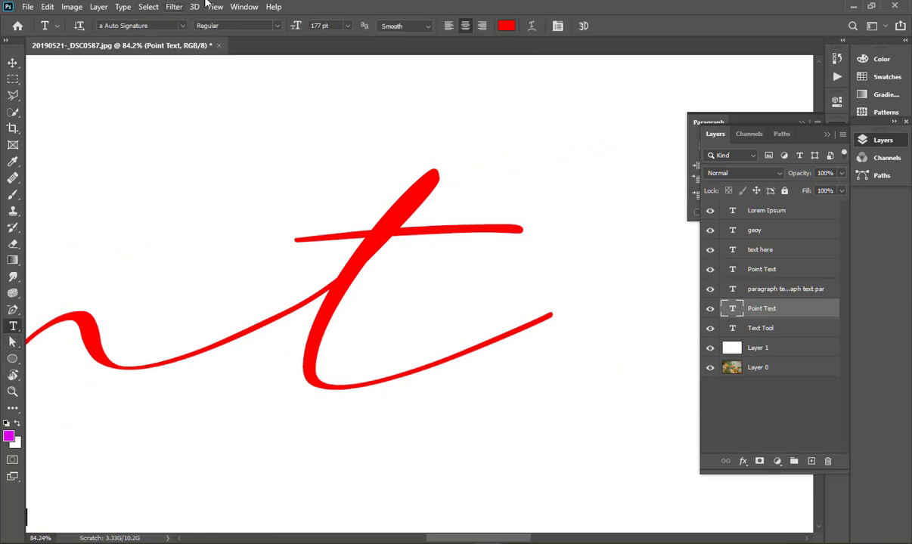
click(150, 26)
click(276, 27)
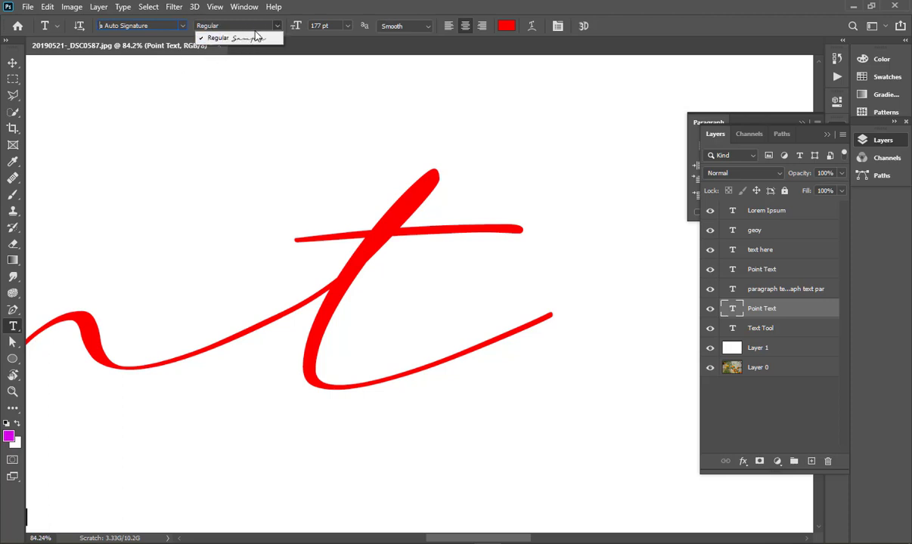
click(200, 37)
click(182, 26)
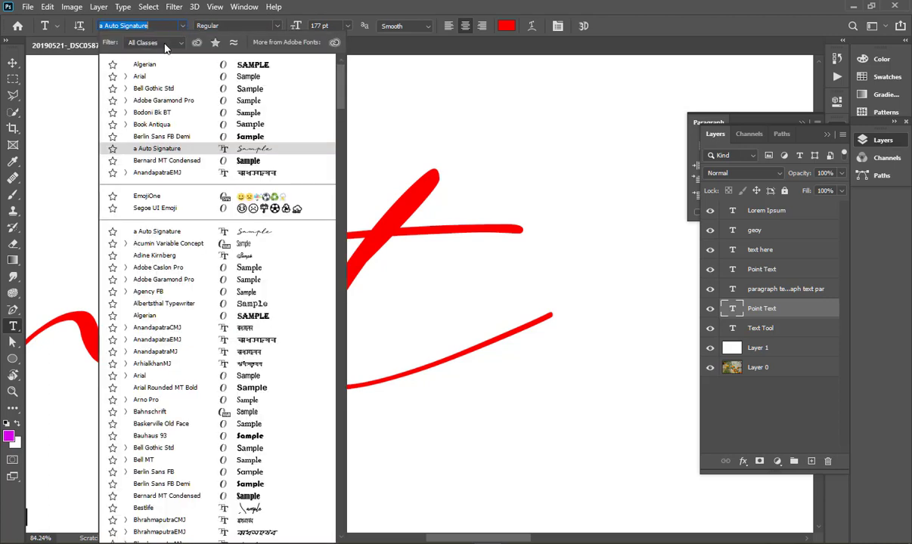
click(144, 76)
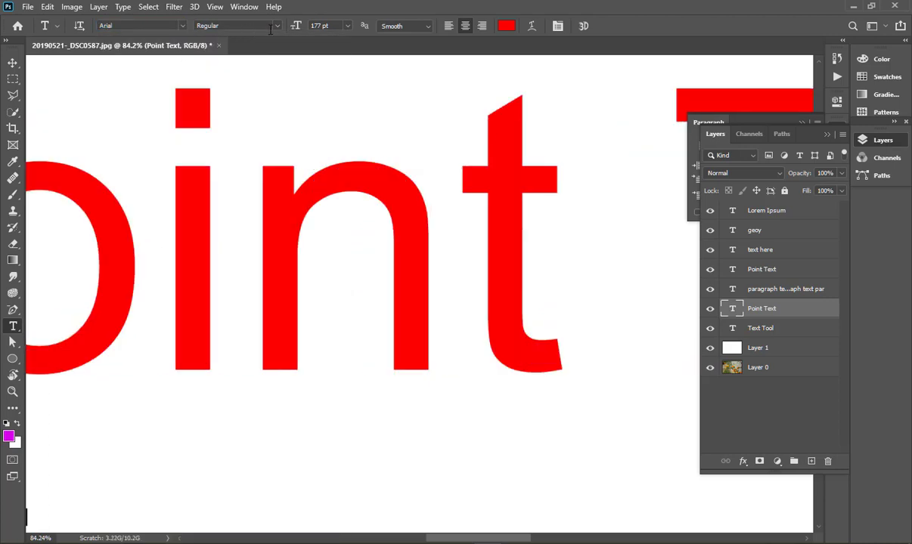
click(276, 27)
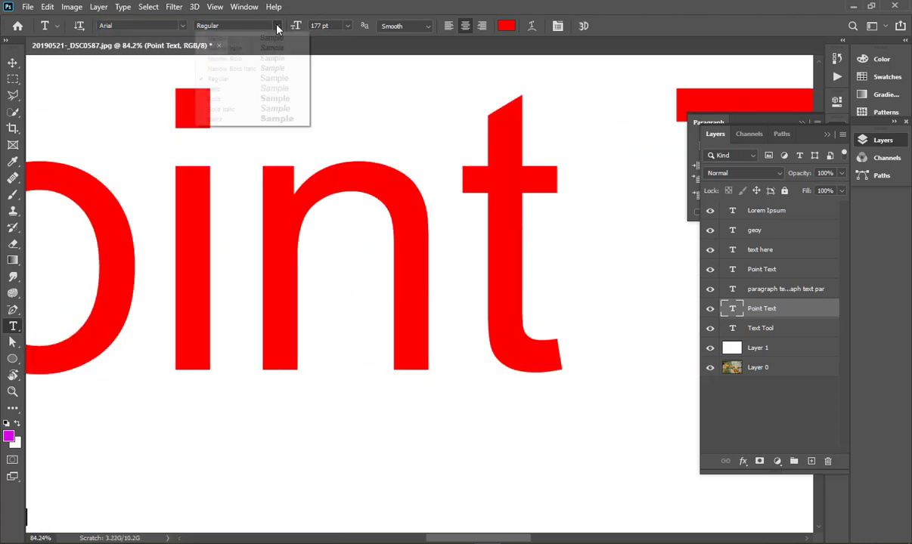
click(370, 7)
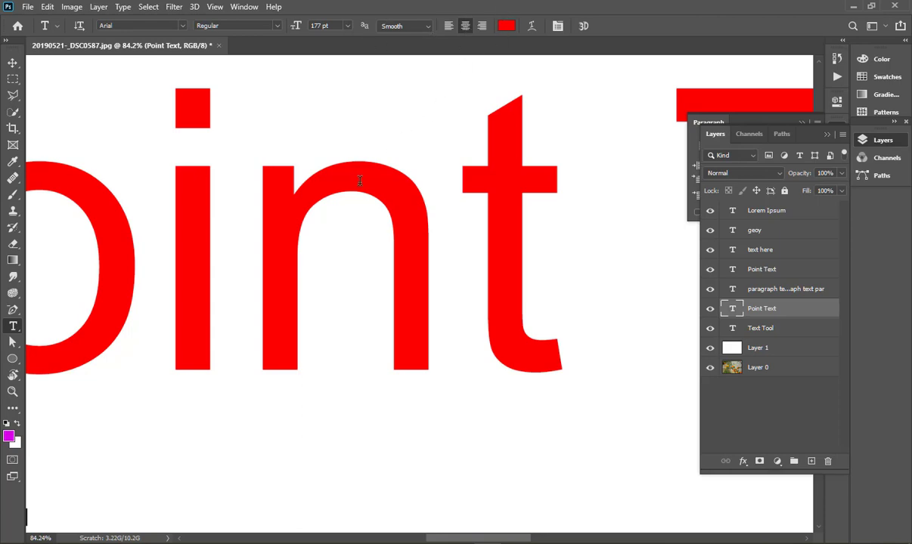
Select part of the first line in the paragraph text block, then leave text editing without changing anything.
scroll(362, 182, down, 15)
scroll(361, 182, down, 3)
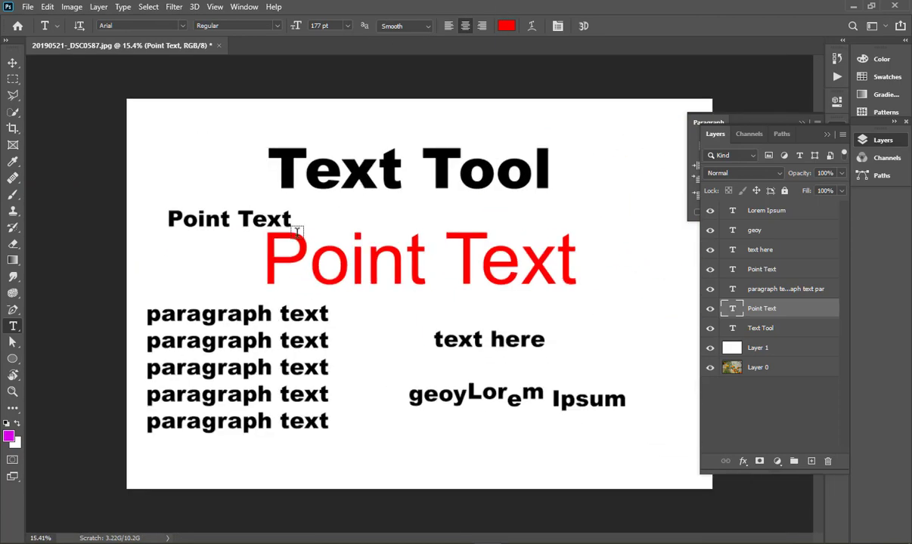
click(149, 313)
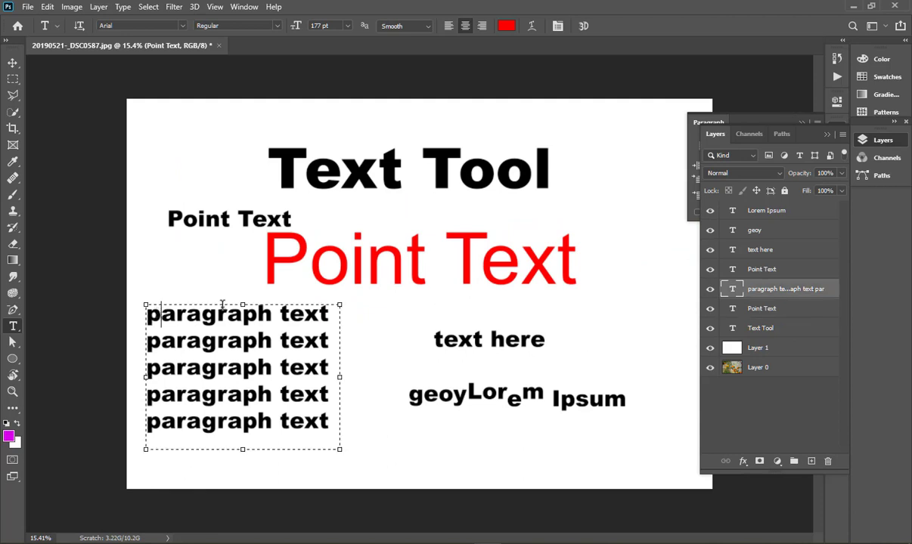
drag(159, 314, 291, 324)
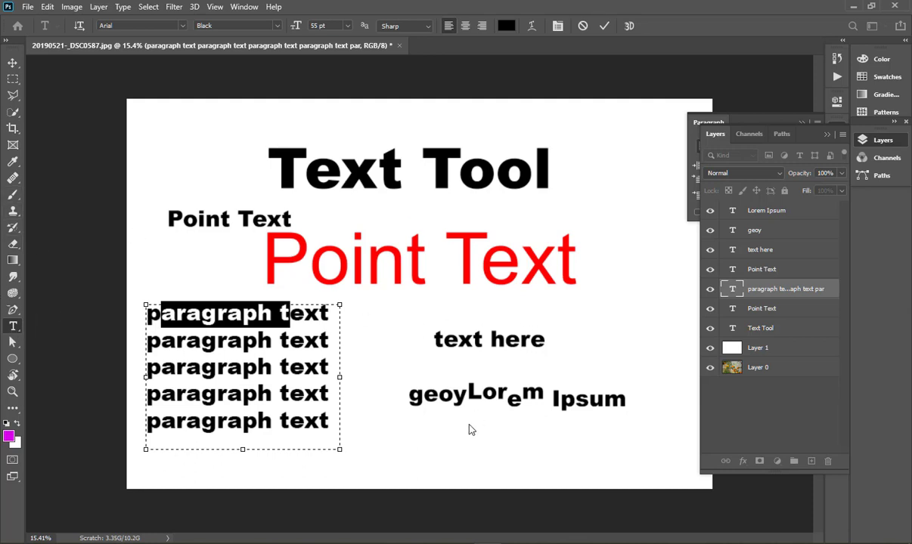
click(12, 62)
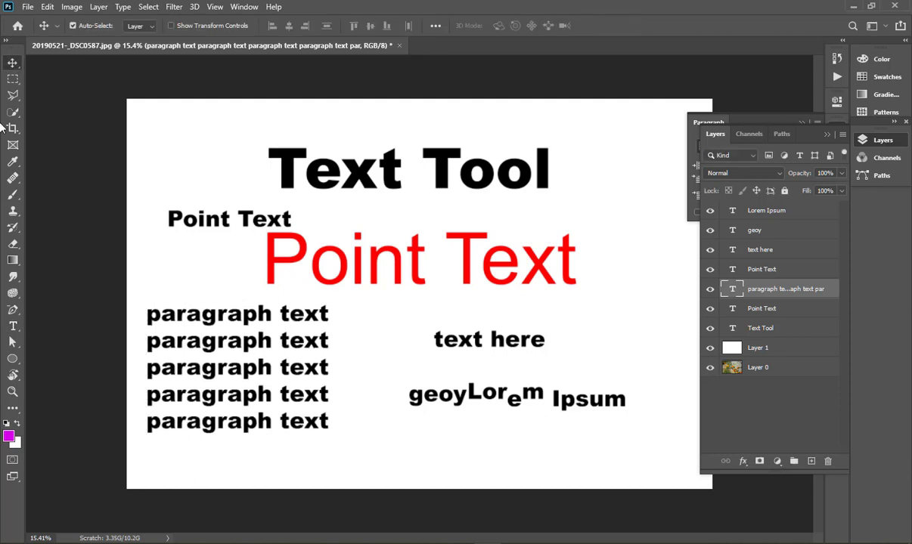
Hide all the existing text layers, leaving only Layer 1 and Layer 0 visible.
click(14, 329)
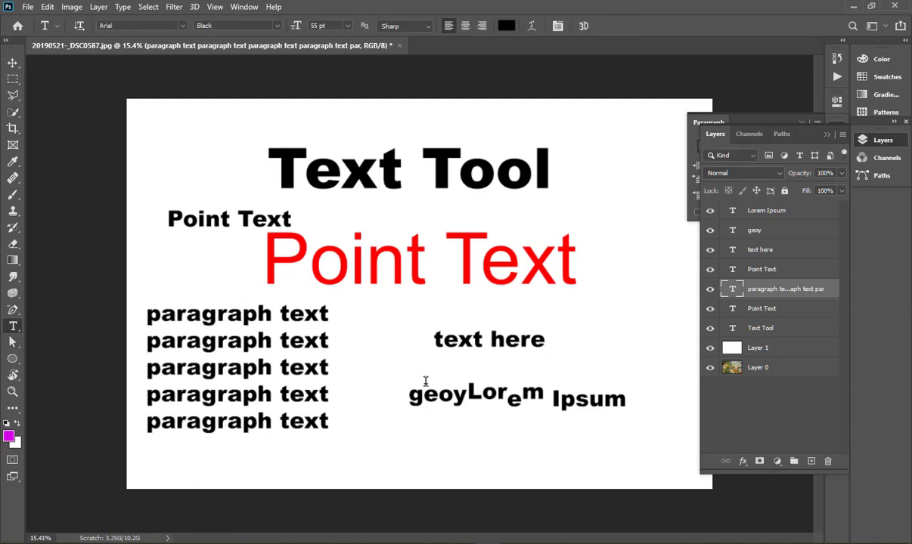
drag(713, 325, 705, 293)
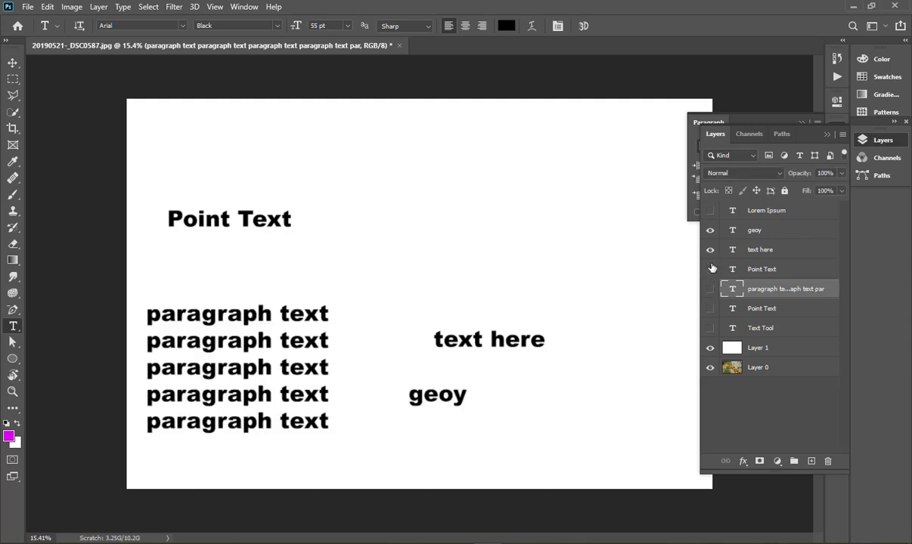
drag(709, 229, 709, 342)
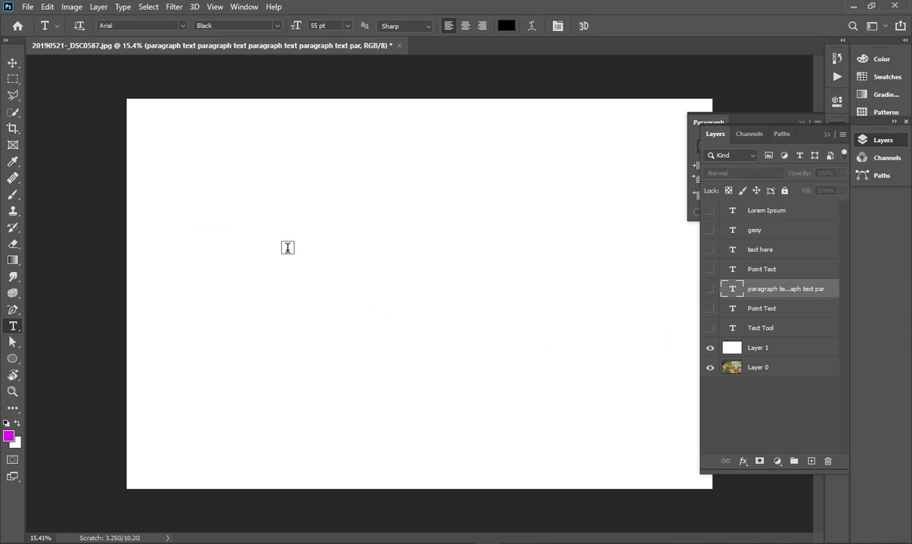
Add point text reading "Alignment" with "here" on a second line in the upper part of the canvas and commit it.
click(293, 222)
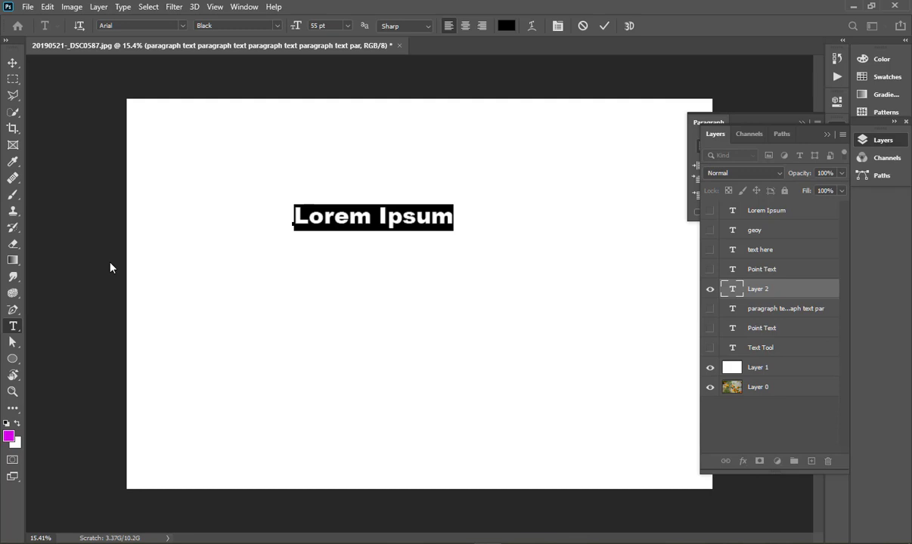
text(Alig)
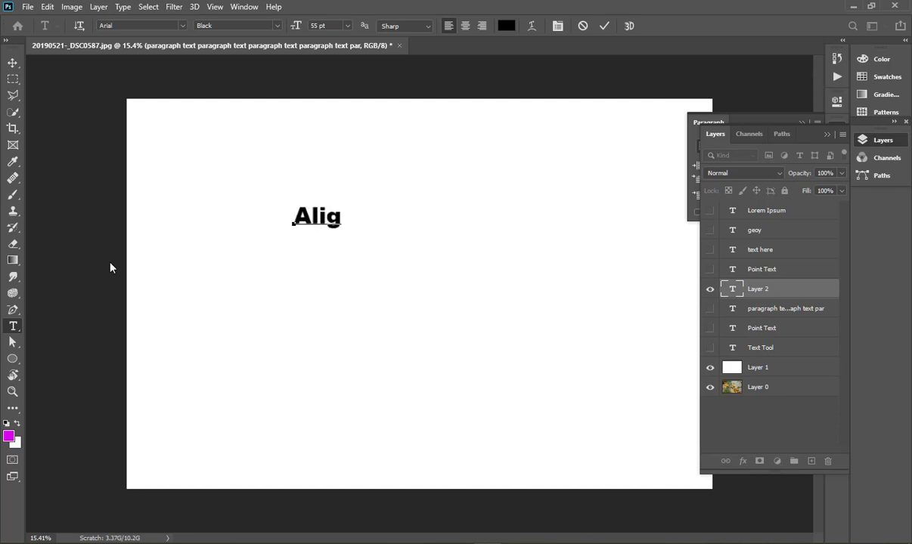
text(nment)
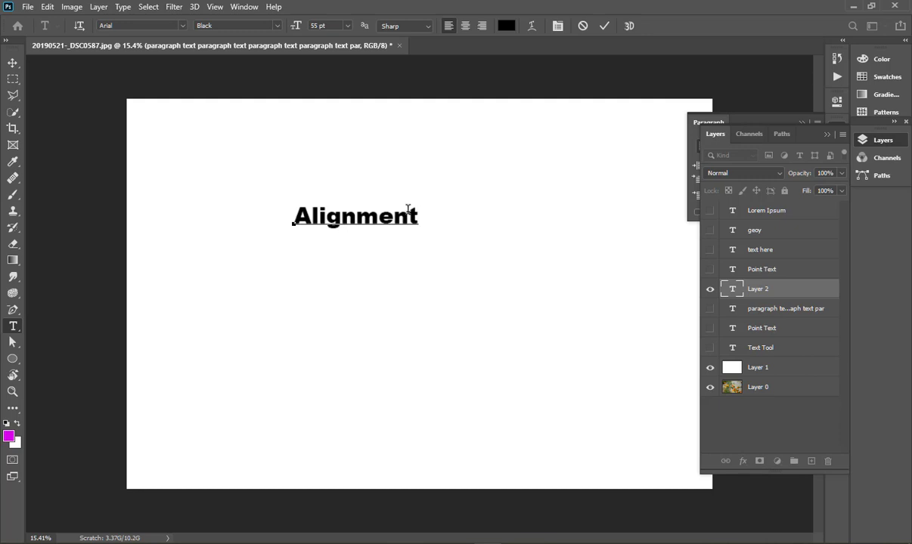
text(here)
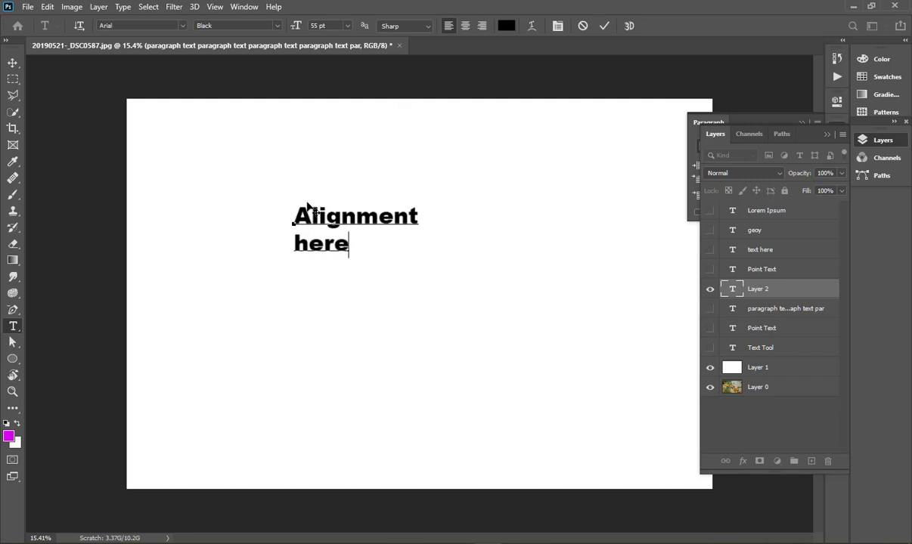
click(604, 26)
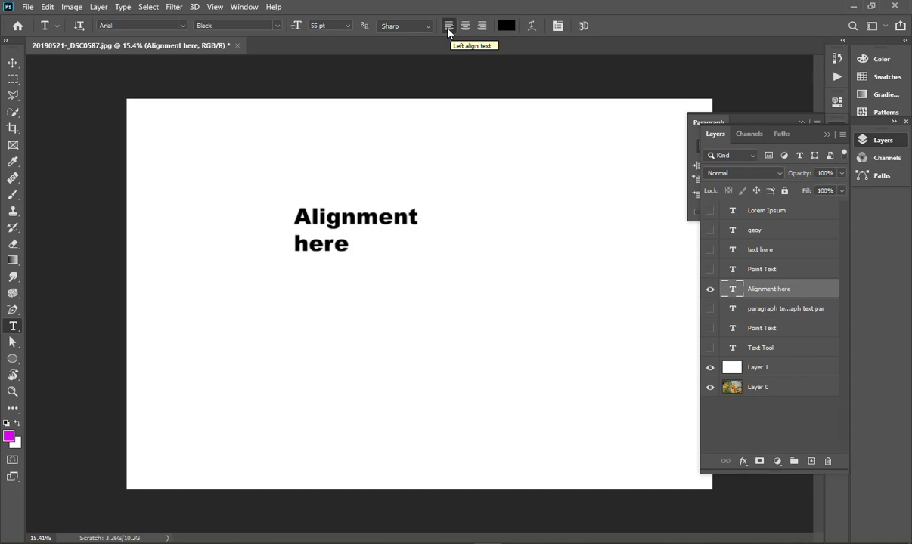
Compare center, right and left alignment on the "Alignment here" text and leave it right-aligned.
click(465, 26)
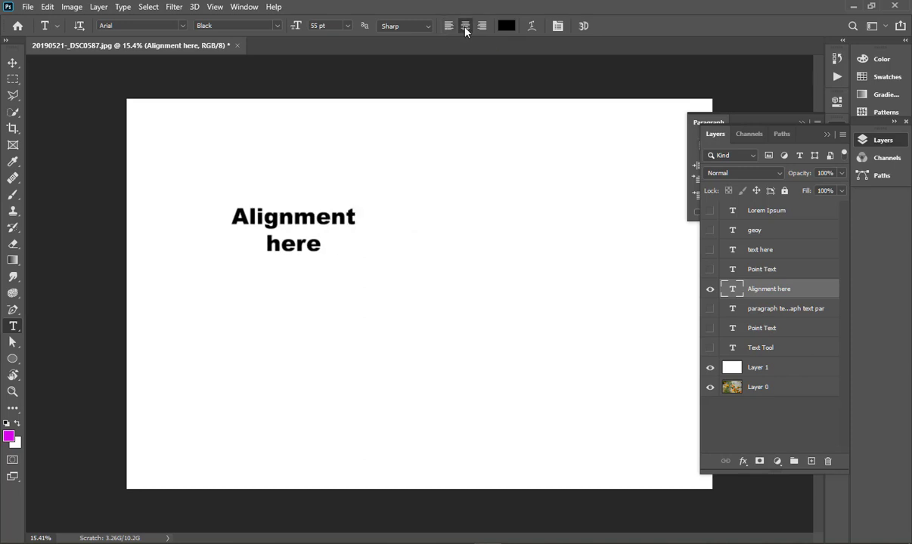
click(482, 26)
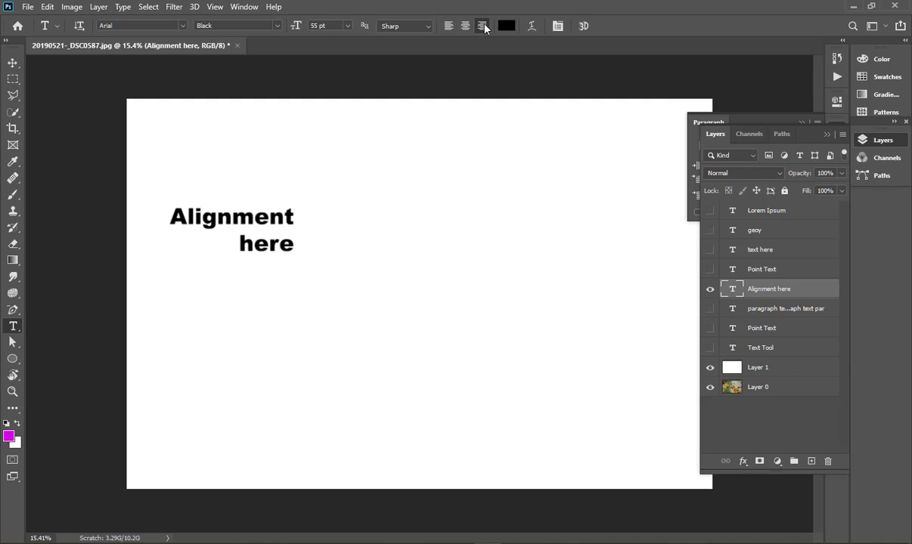
click(466, 27)
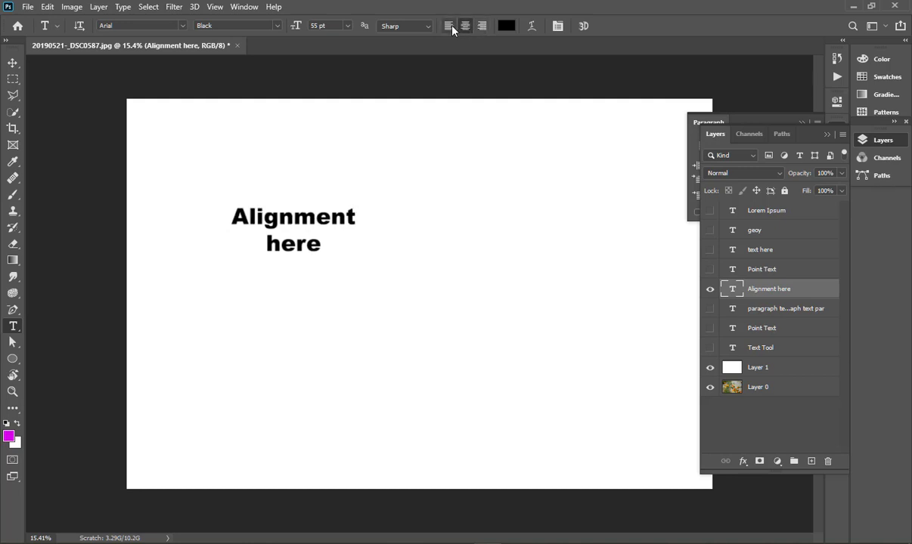
click(450, 26)
click(483, 27)
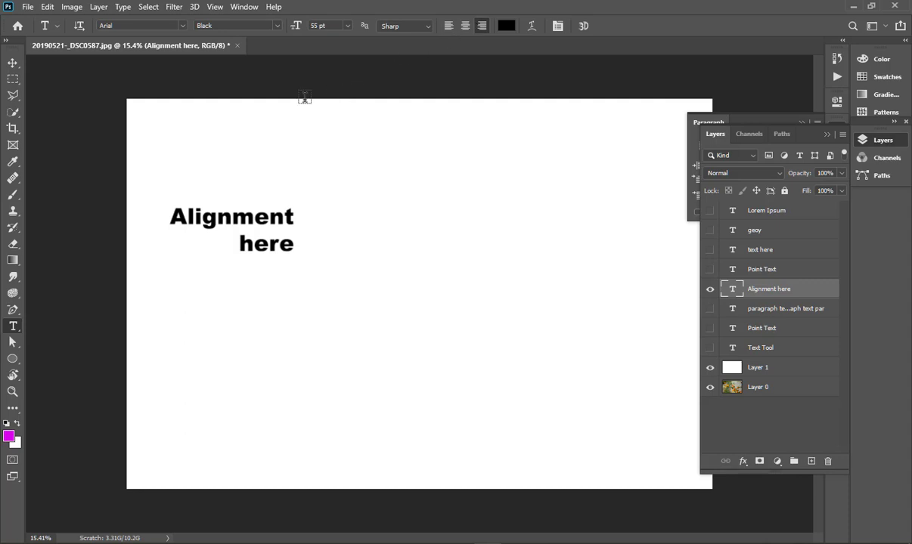
click(14, 65)
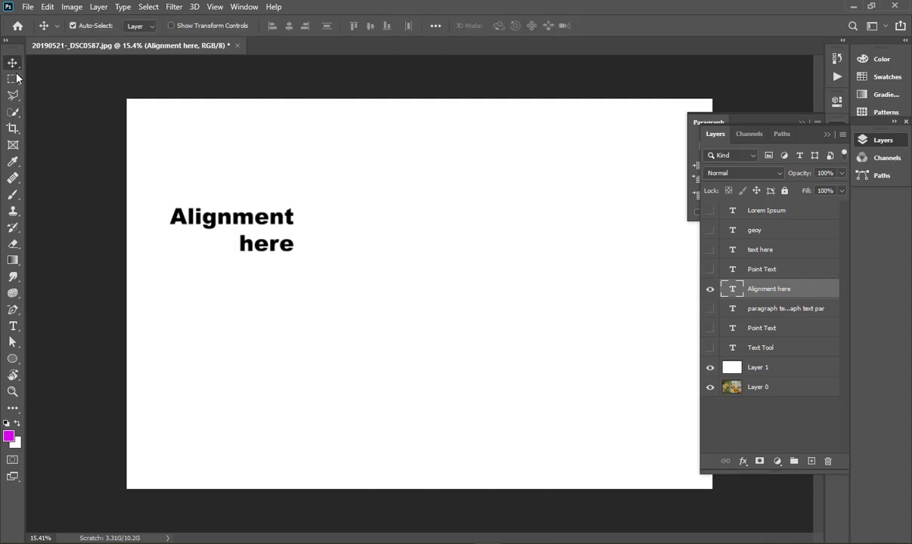
click(13, 326)
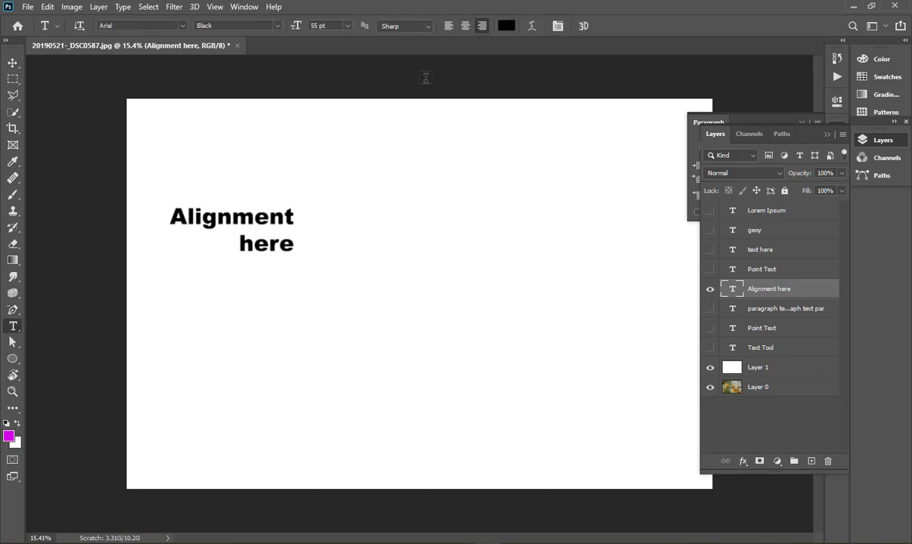
Set the "Alignment here" text color to white (ffffff) and dismiss the mail notification.
click(506, 26)
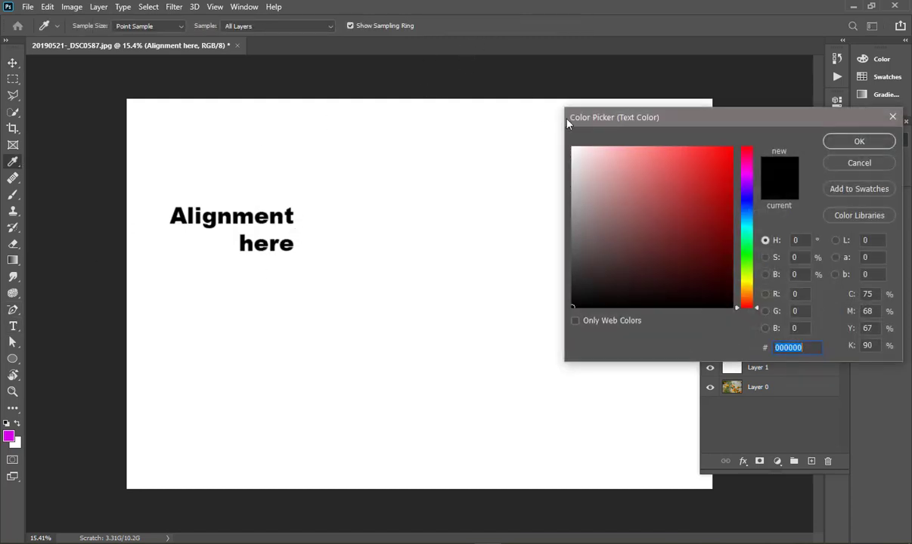
click(573, 148)
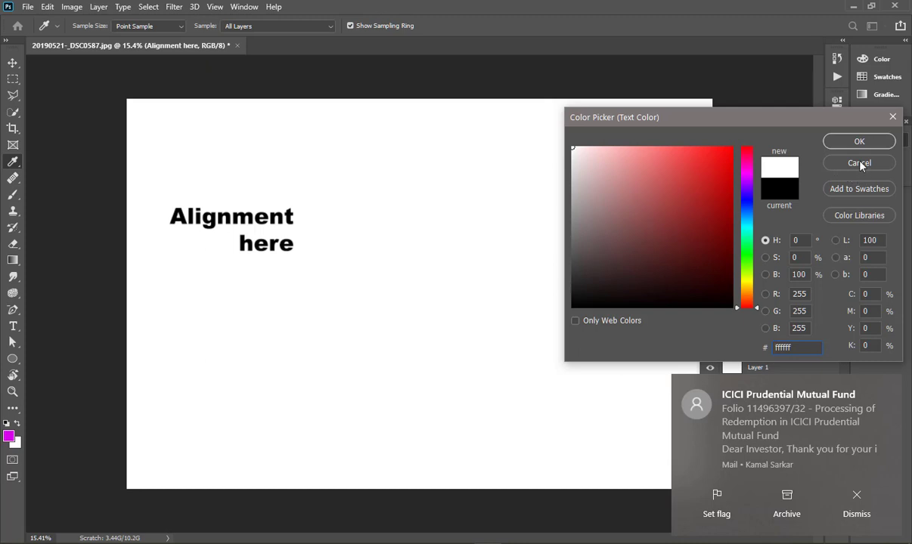
click(841, 143)
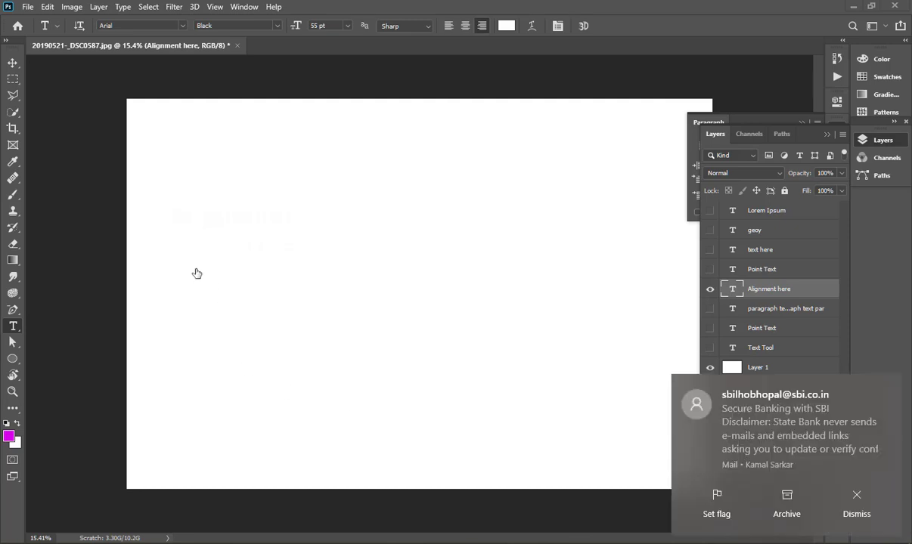
click(892, 385)
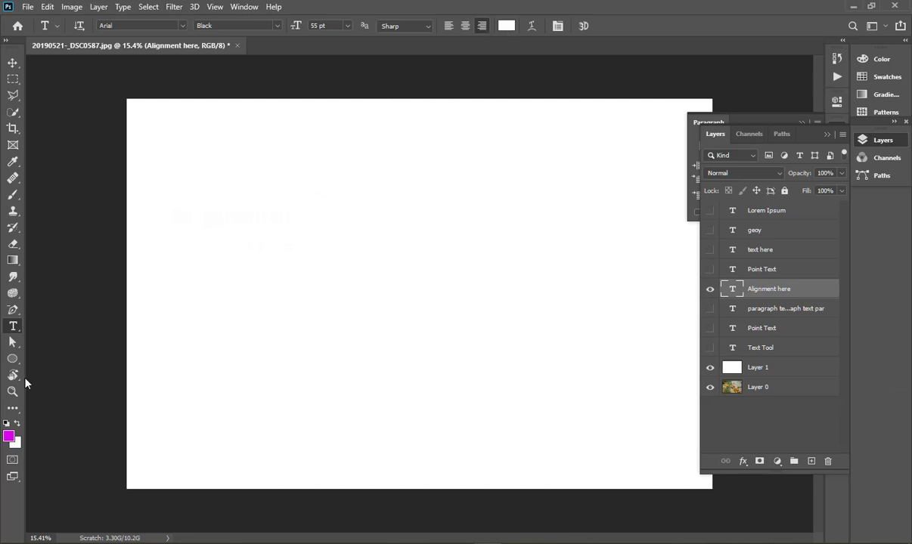
Create a new white point text reading "we areroptipoi", move it right of the canvas center and commit it.
click(148, 231)
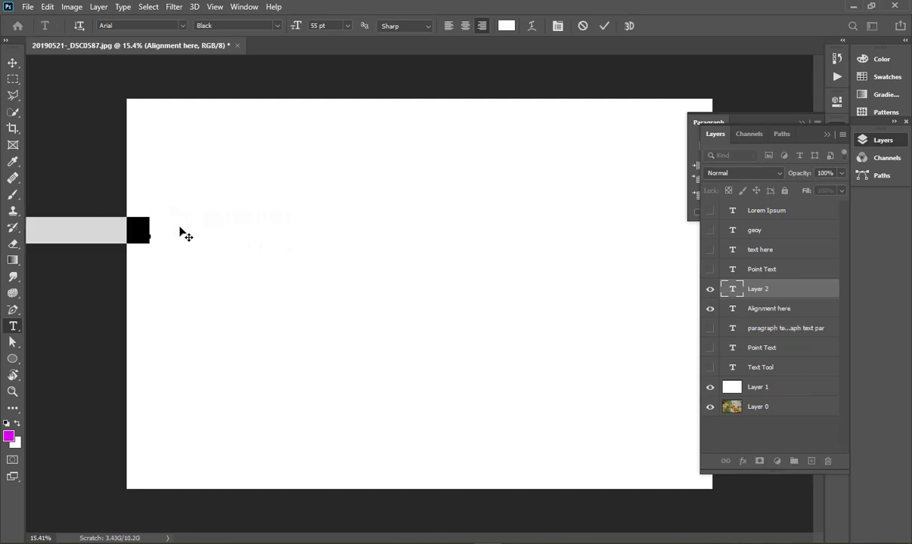
key(BackSpace)
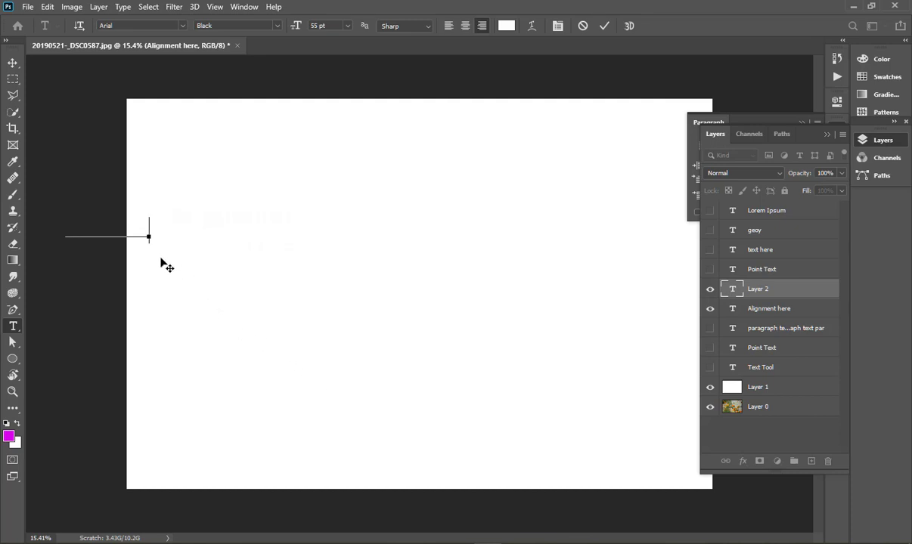
drag(179, 268, 574, 307)
text(align)
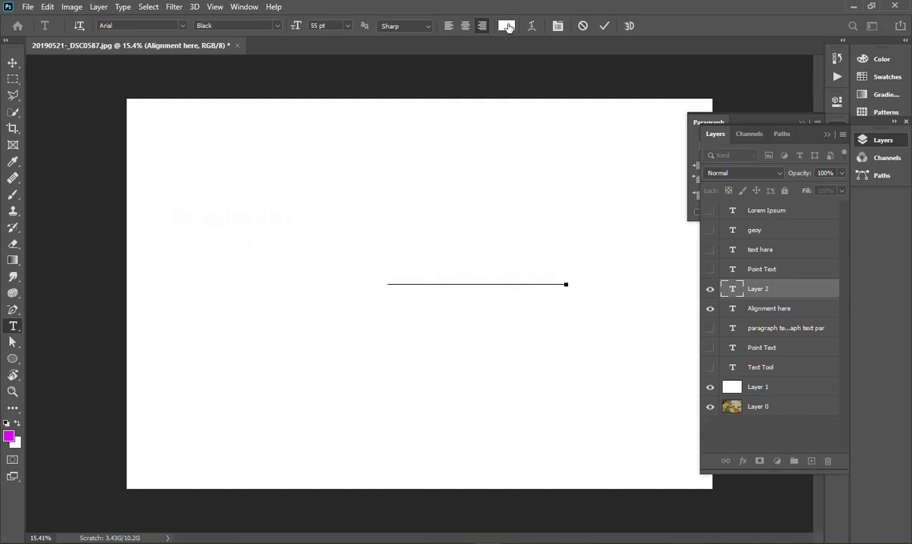
click(601, 28)
Set the "we areroptipoi" text color to red (ff0000) and center-align the text.
click(506, 26)
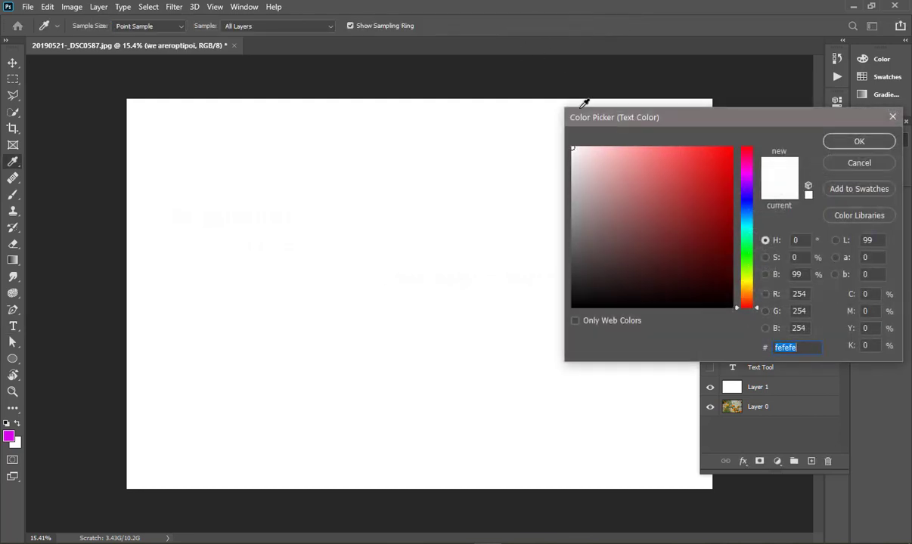
drag(610, 171, 735, 145)
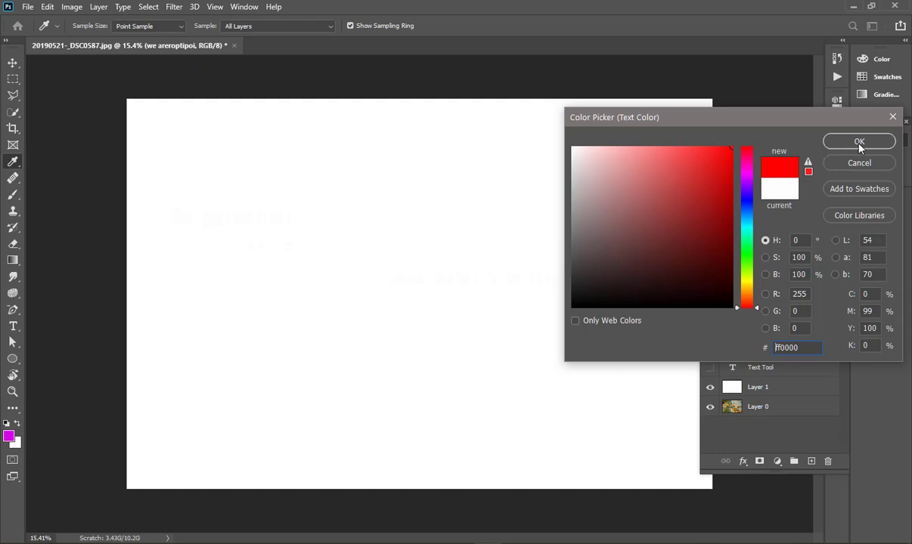
click(859, 142)
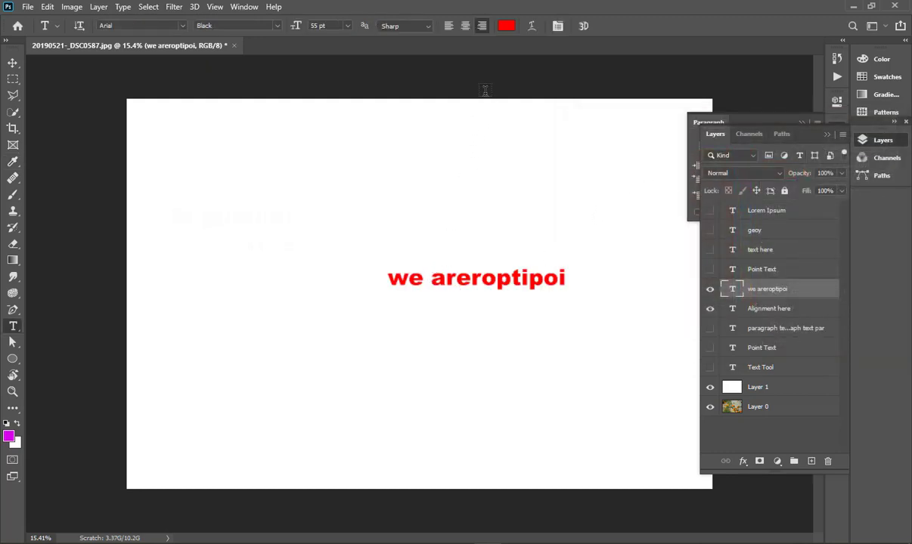
click(465, 28)
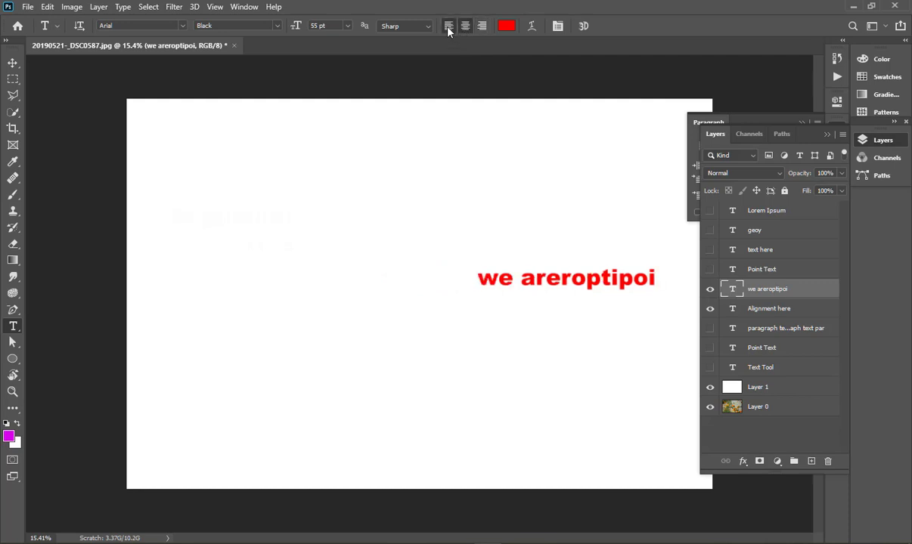
Left-align the "we areroptipoi" text and add a committed point text reading "oiuoiuoiuoruourour nruour" in the upper-left part of the canvas.
click(448, 28)
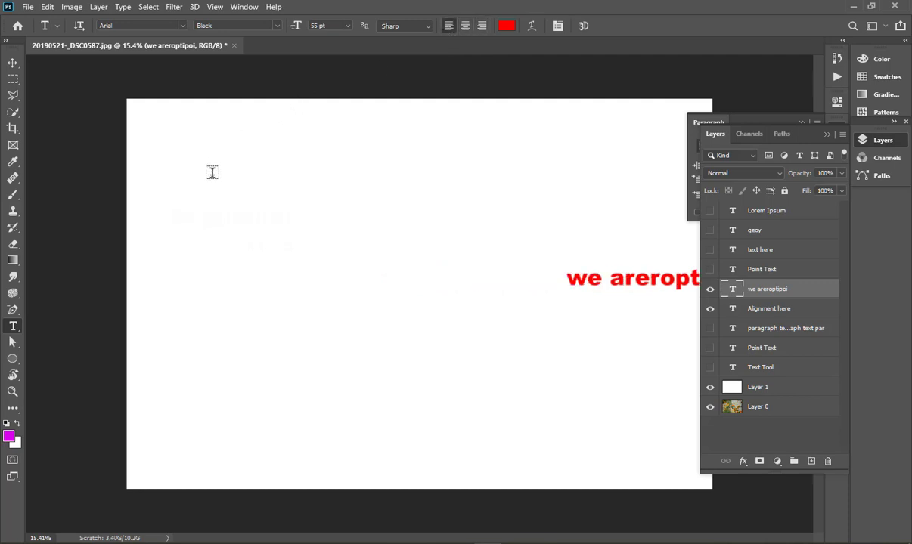
click(211, 172)
text(w)
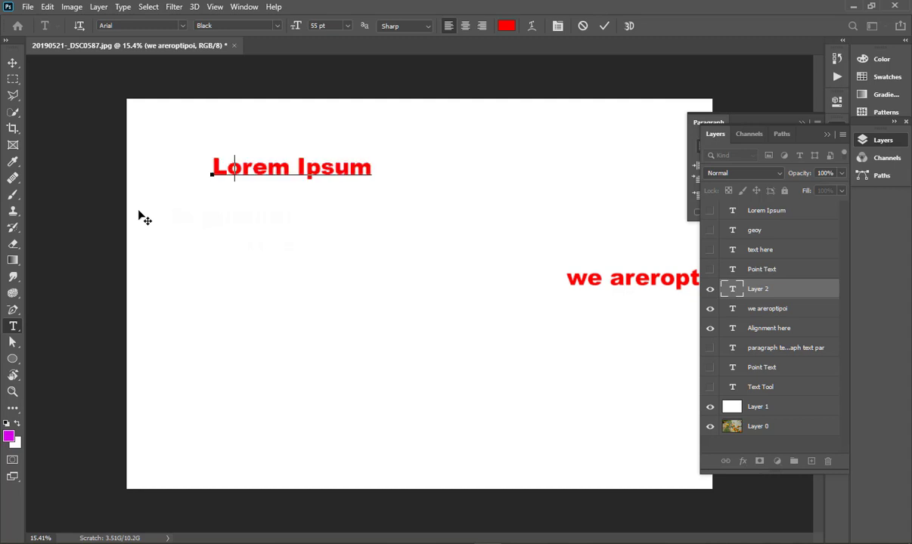
text(oiuoiuoiuoruourour)
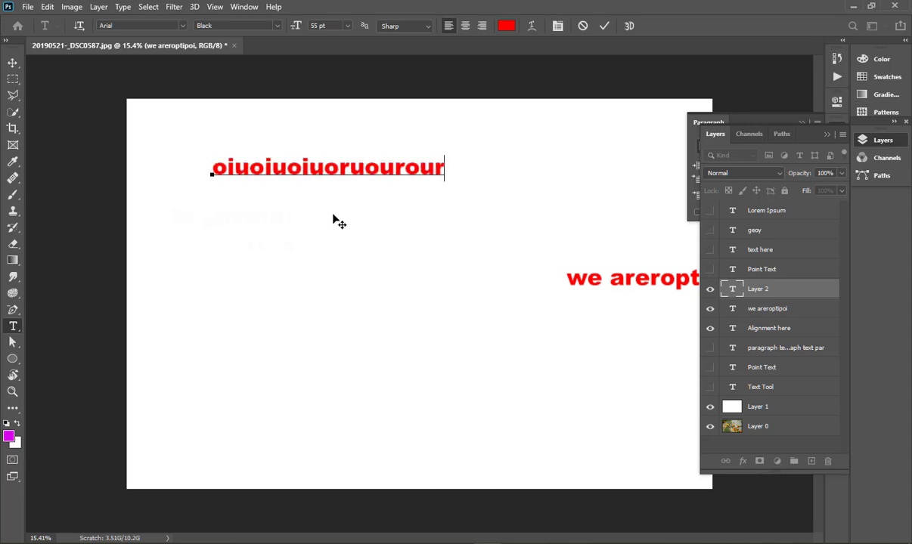
drag(302, 225, 260, 247)
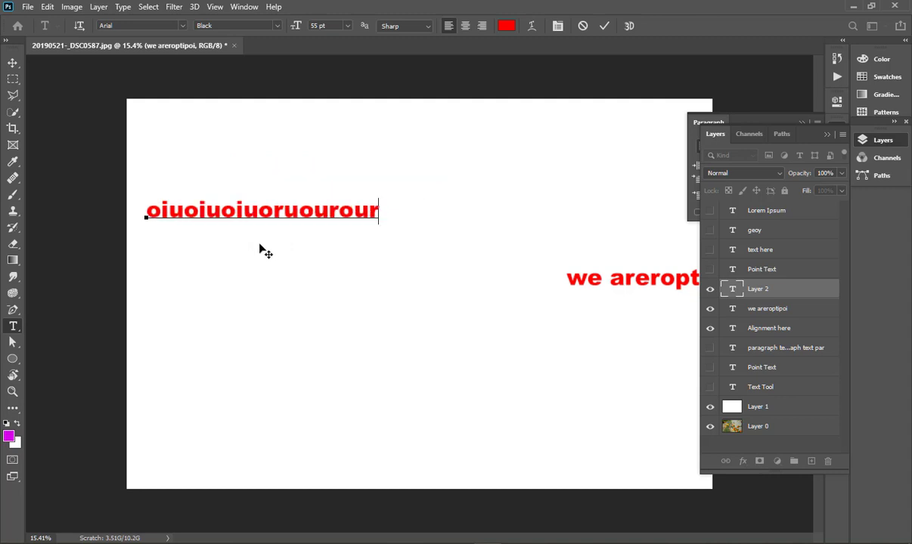
text(nruour)
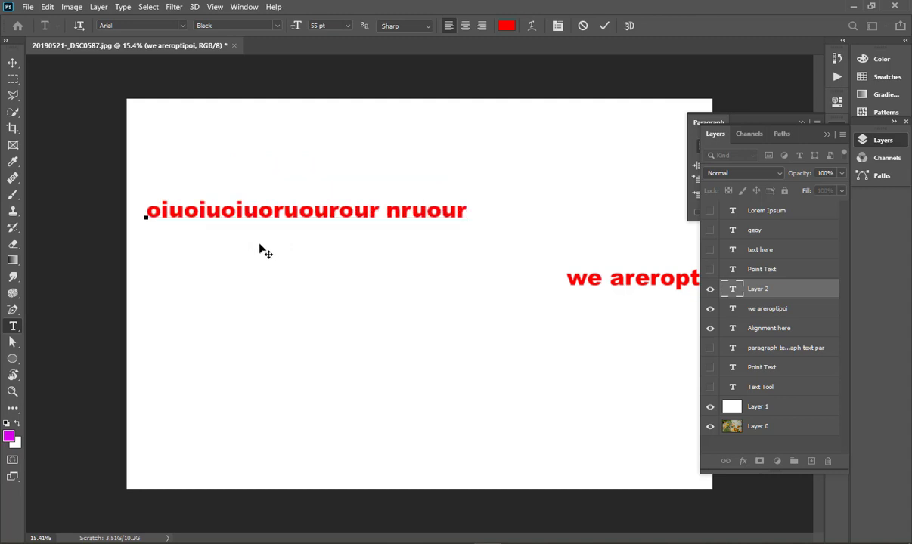
drag(259, 249, 307, 209)
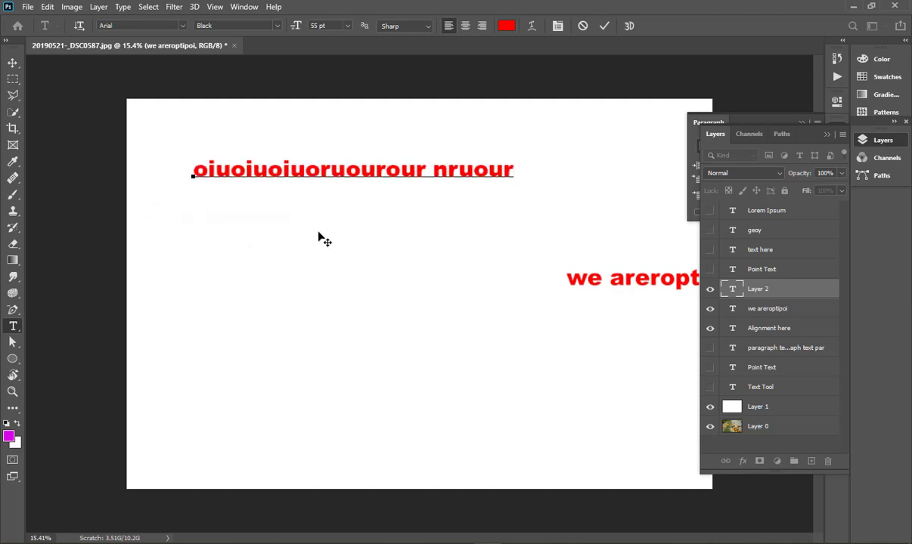
drag(306, 253, 288, 276)
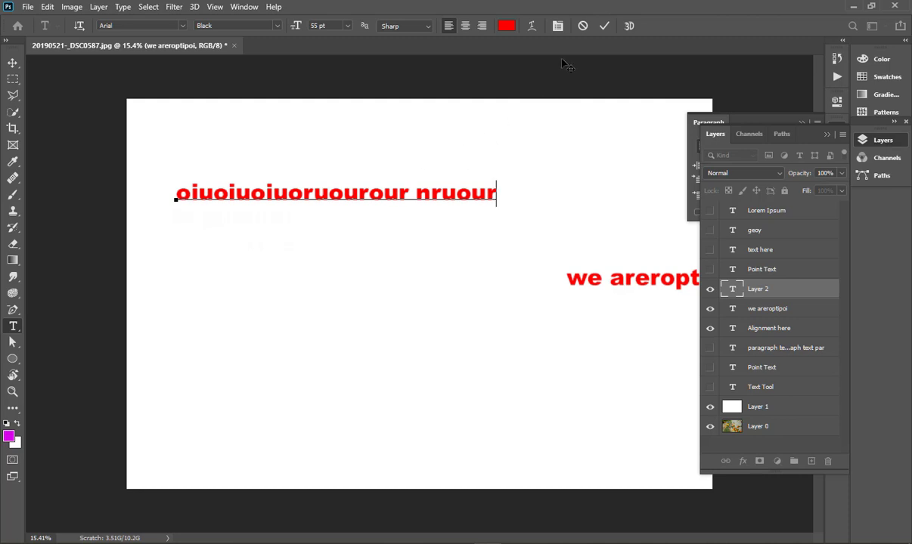
click(605, 28)
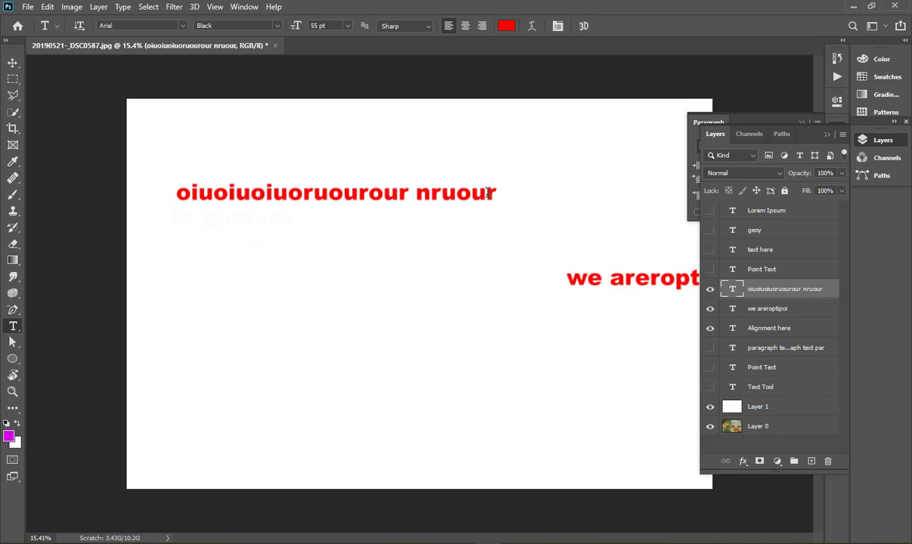
Capitalize the first letter of the second word in the "oiuoiuoiuoruourour nruour" text to read "Nruour" and commit the edit.
click(488, 193)
drag(488, 193, 429, 194)
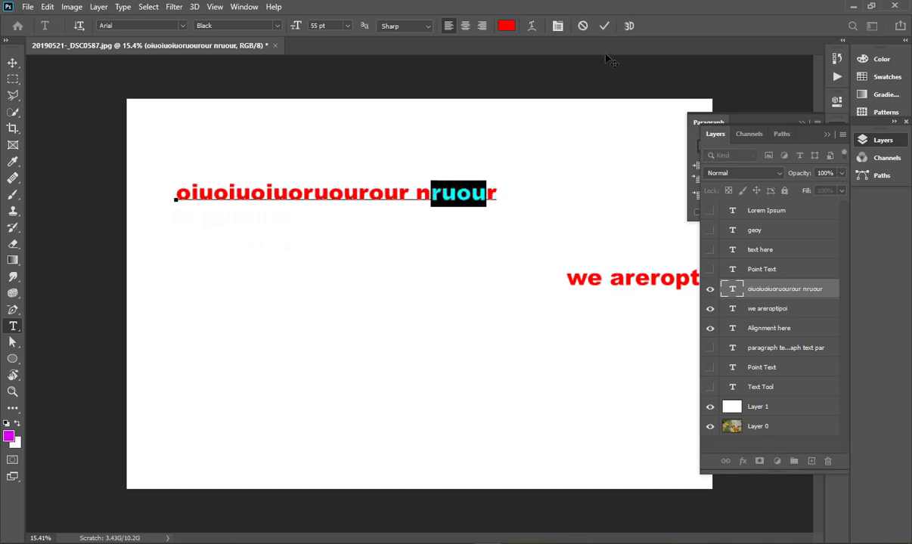
click(604, 28)
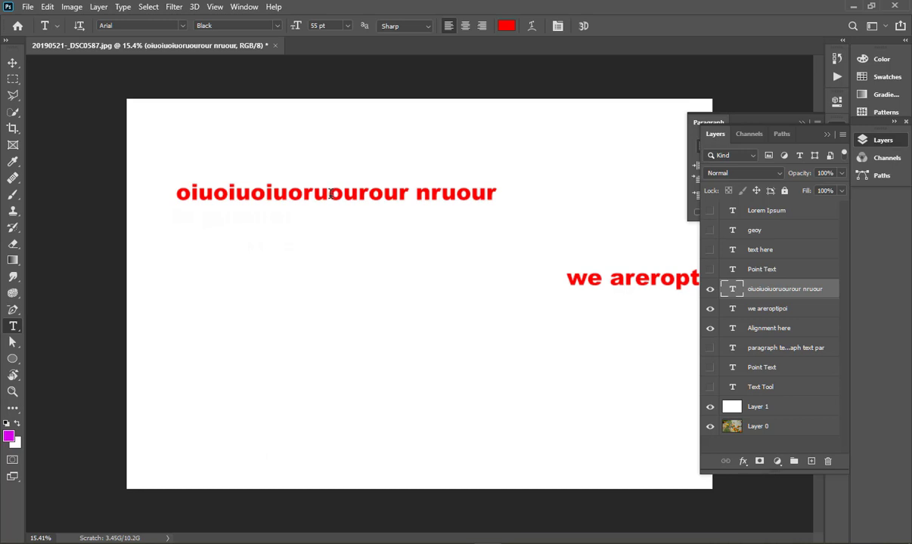
click(331, 193)
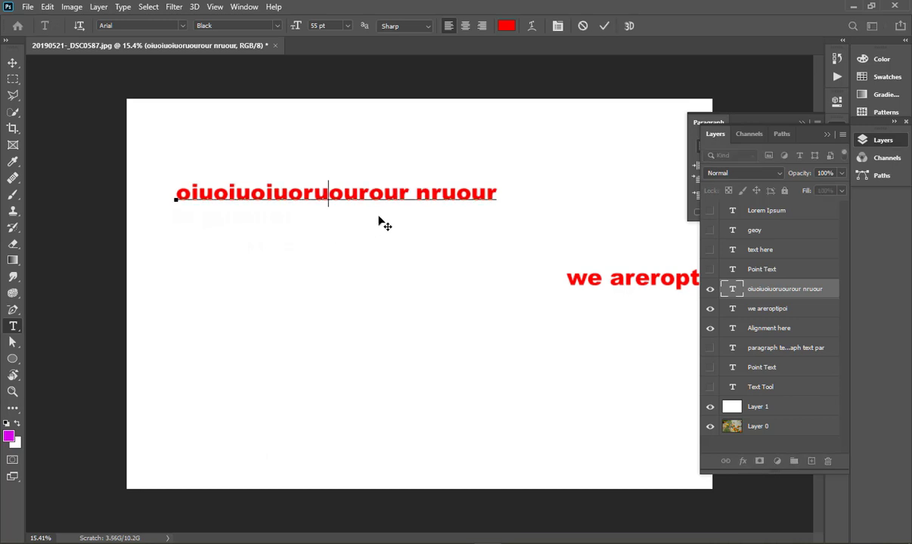
drag(421, 193, 432, 194)
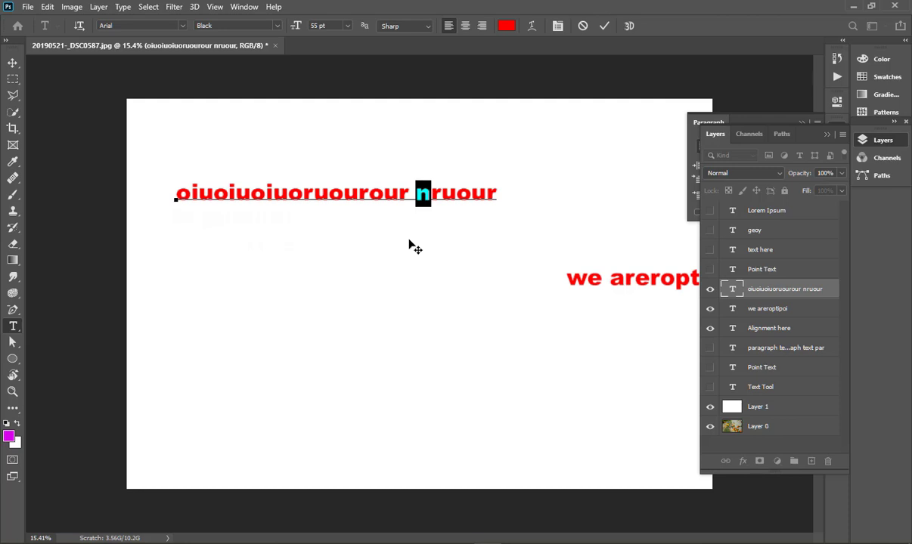
text(N)
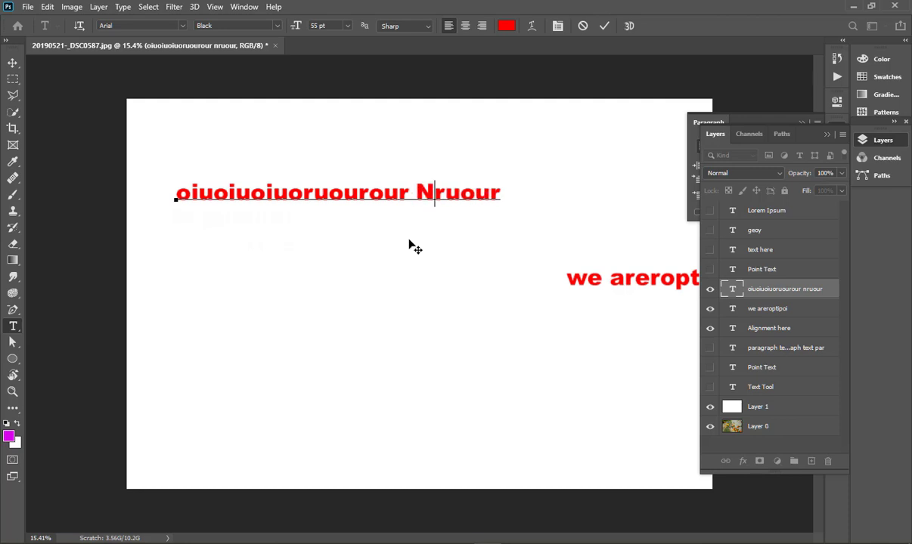
click(604, 27)
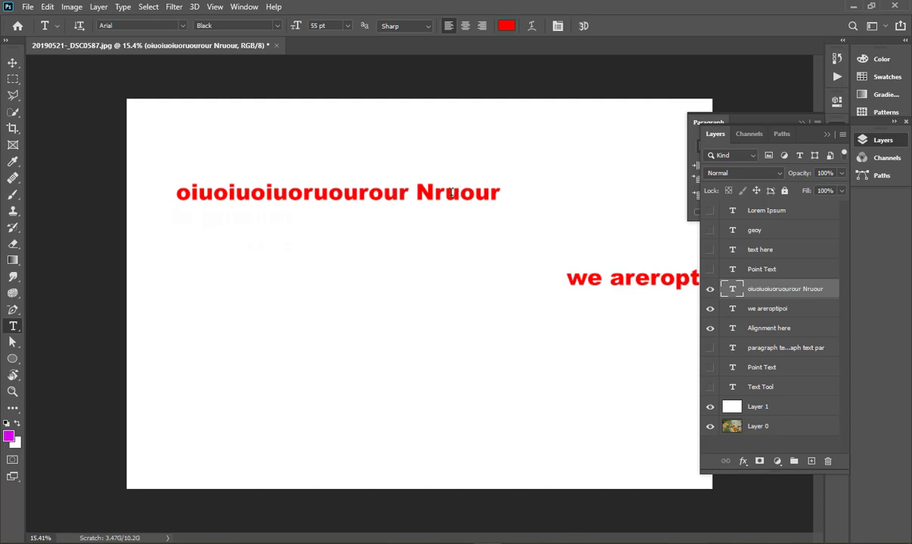
Capitalize the first letter of the "we areroptipoi" text to read "We areroptipoi" and commit the edit.
click(565, 280)
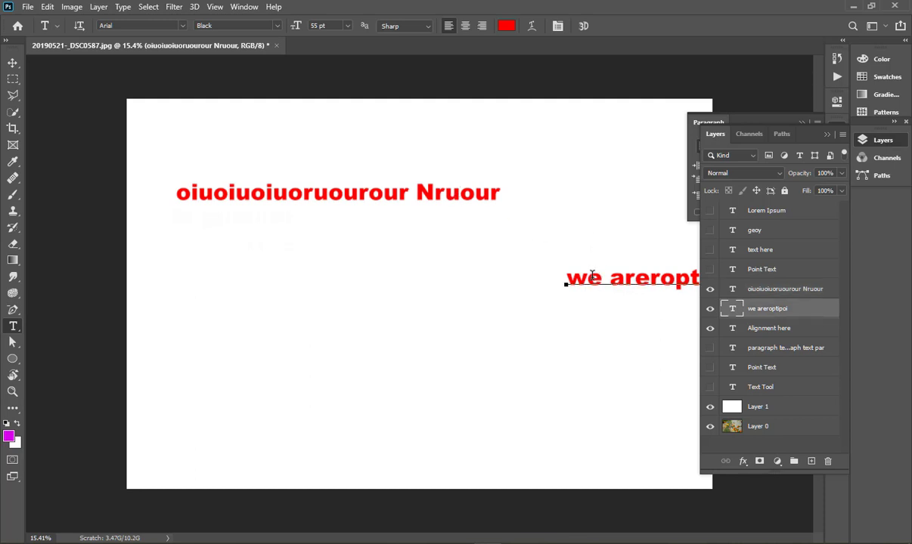
drag(566, 280, 576, 277)
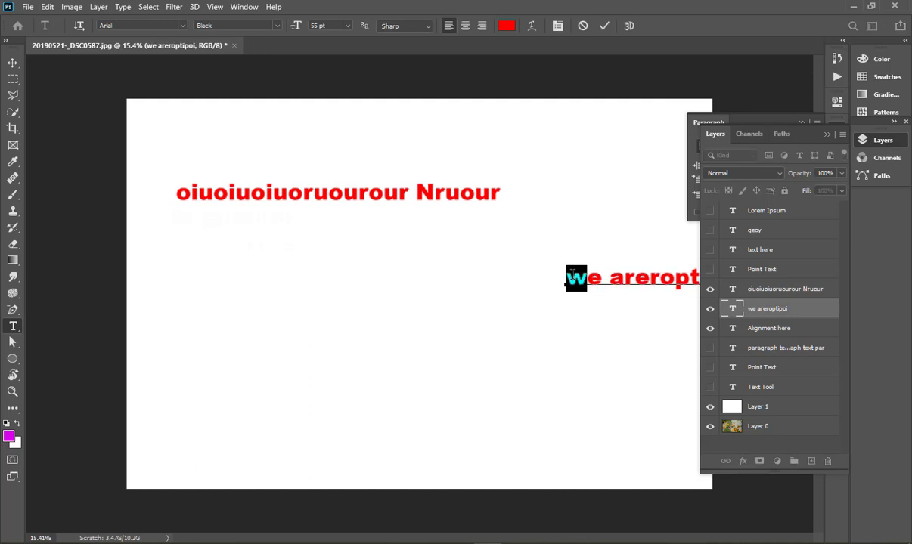
text(W)
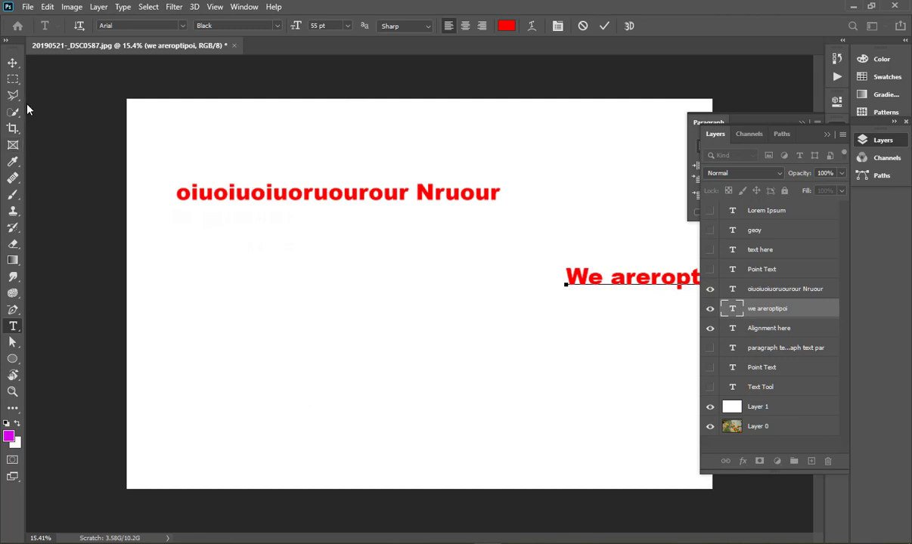
click(18, 68)
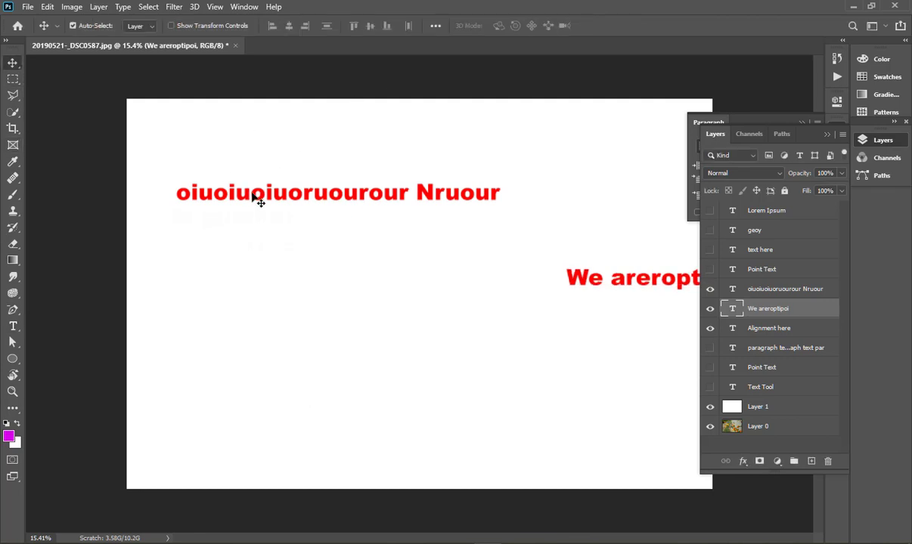
Delete the "oiuoiuoiuoruourour Nruour" and "We areroptipoi" text layers.
drag(252, 194, 245, 225)
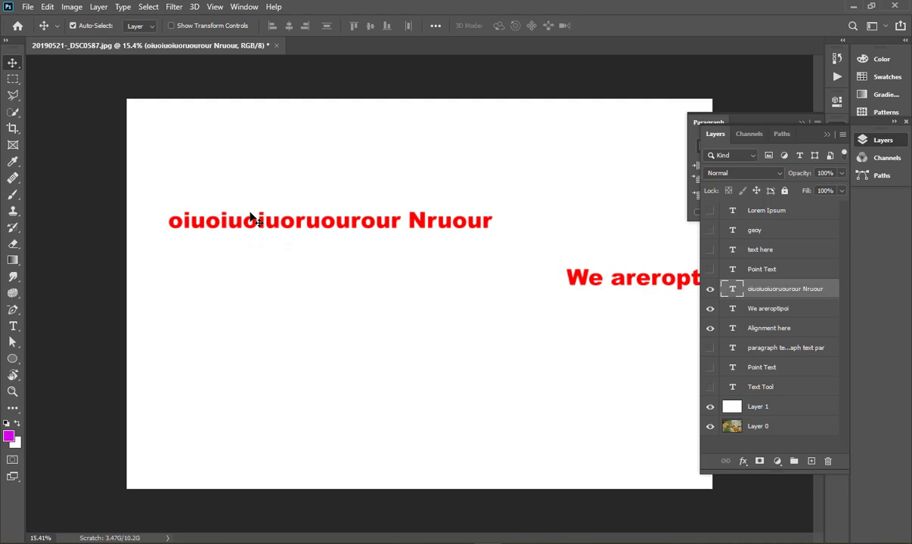
key(Delete)
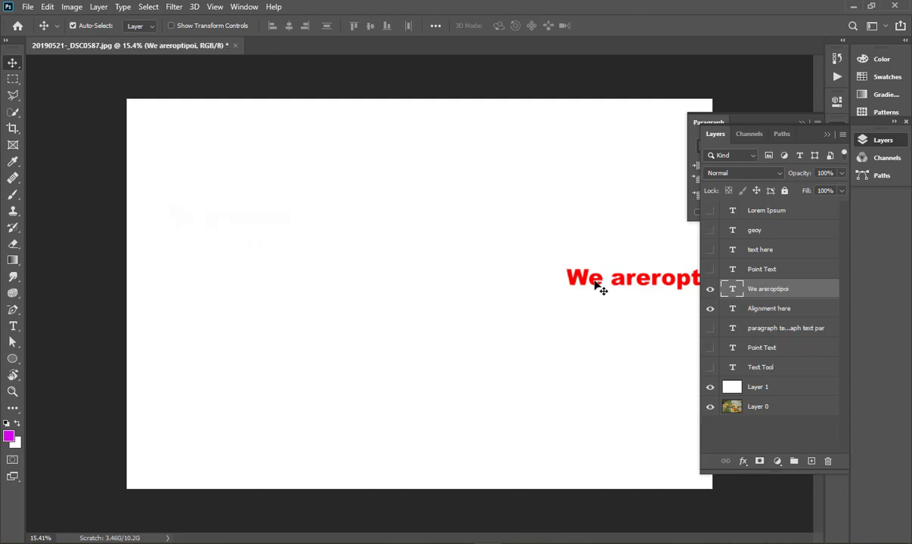
drag(597, 287, 376, 270)
key(Delete)
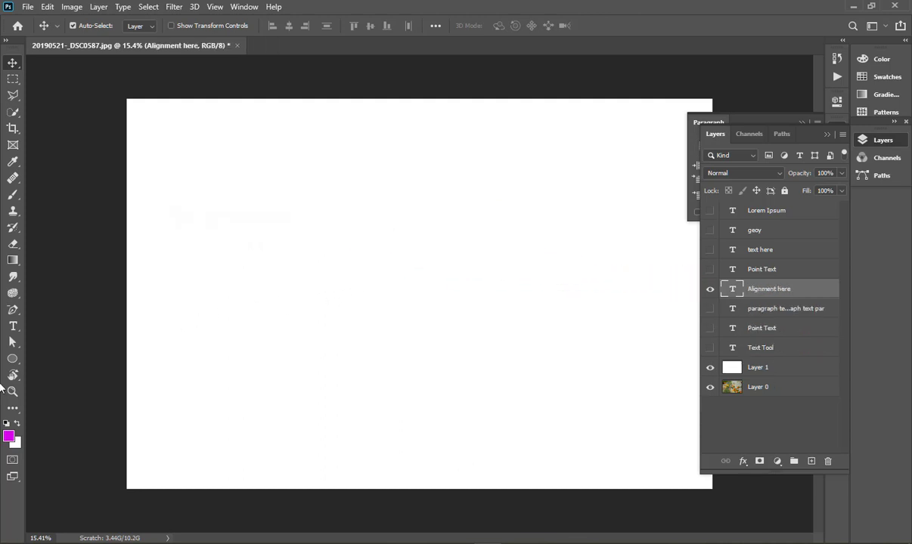
Create a vertical point text reading "downwrd" near the canvas's left edge and move it down so it fits on the canvas.
click(14, 327)
right_click(13, 327)
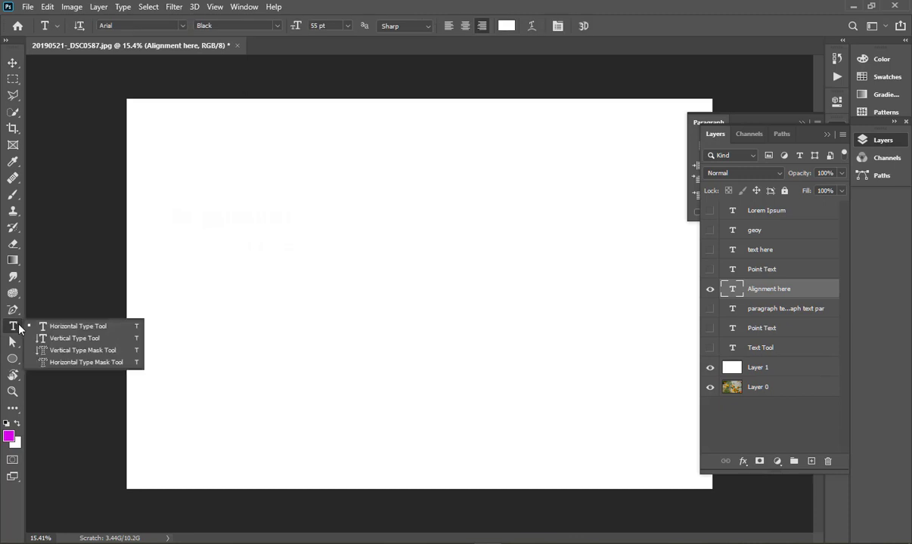
click(65, 342)
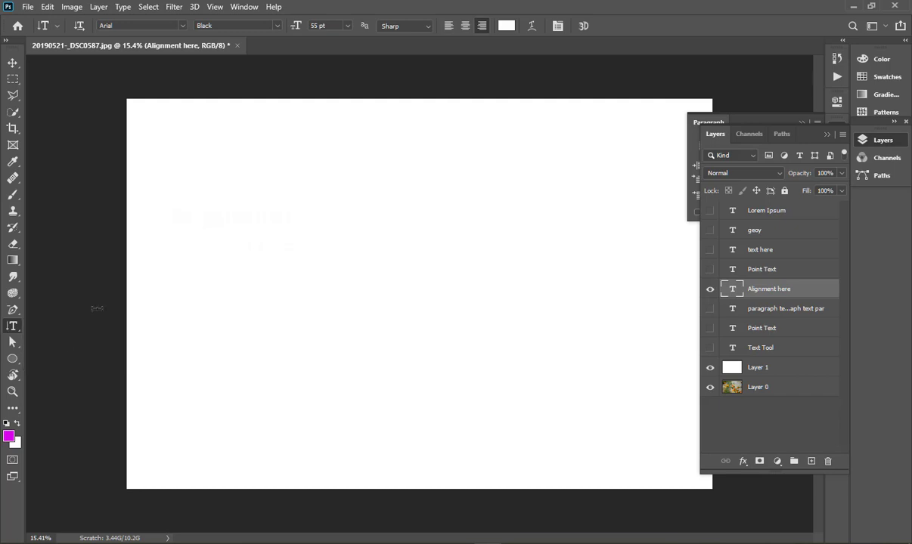
click(189, 145)
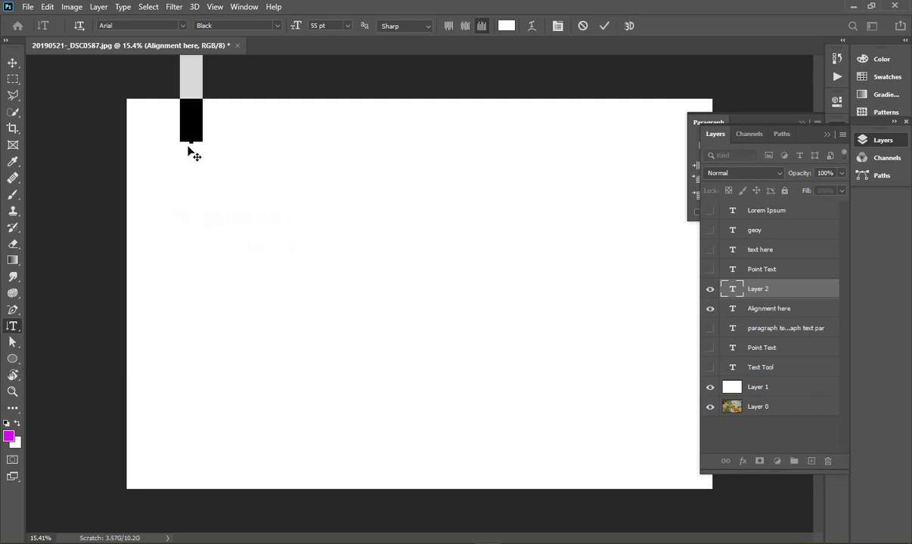
key(BackSpace)
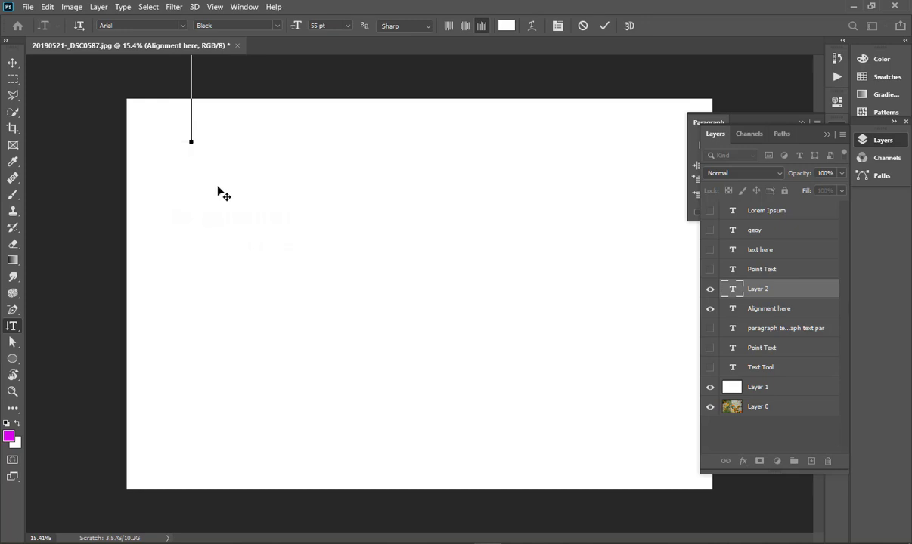
drag(220, 206, 217, 385)
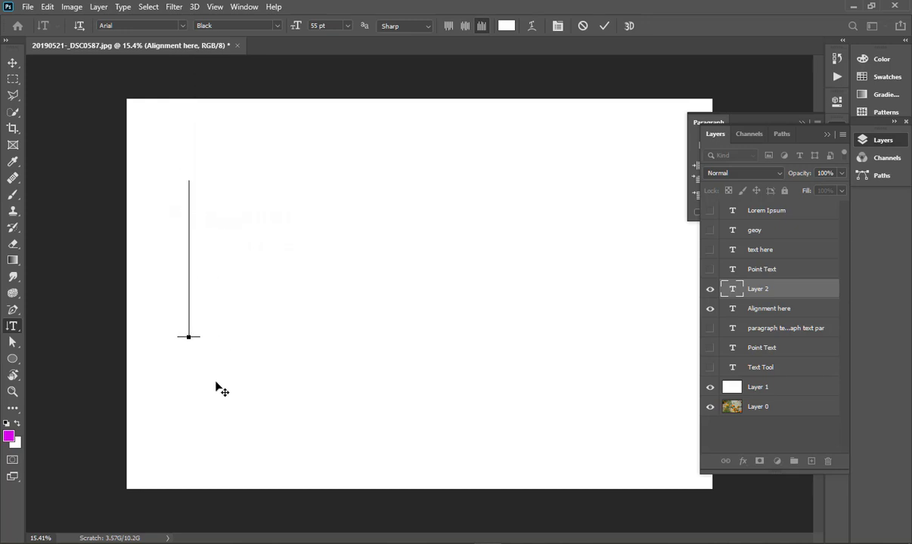
Commit the vertical "downwrd" text and set its color to red (ff1414).
click(507, 26)
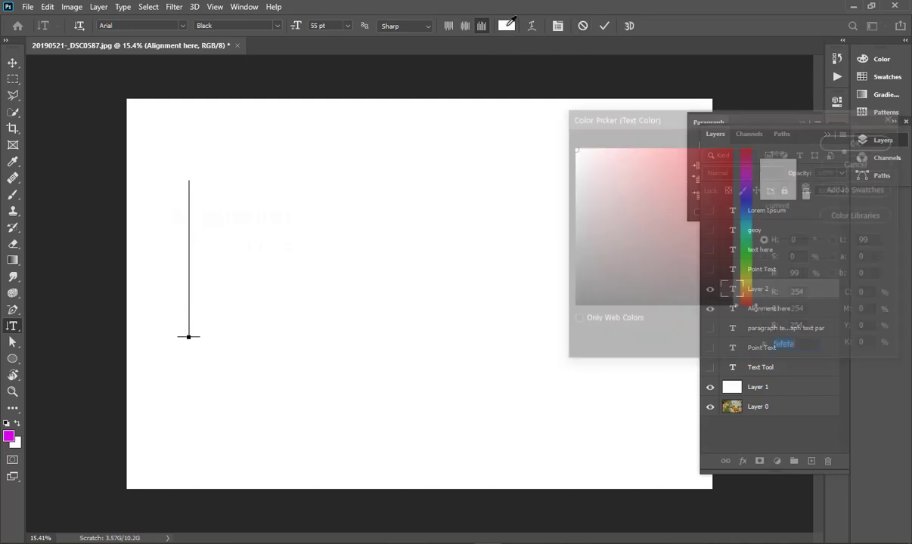
click(717, 152)
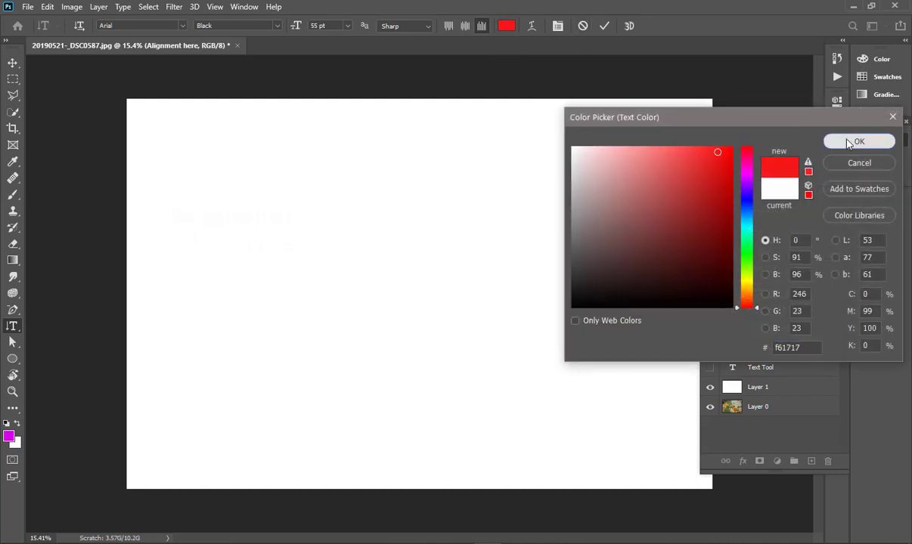
click(827, 143)
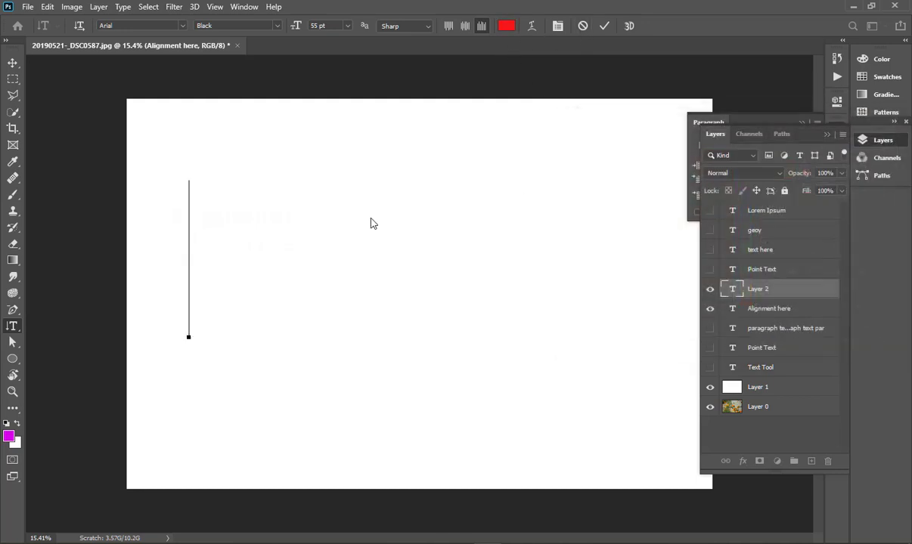
click(604, 28)
click(505, 26)
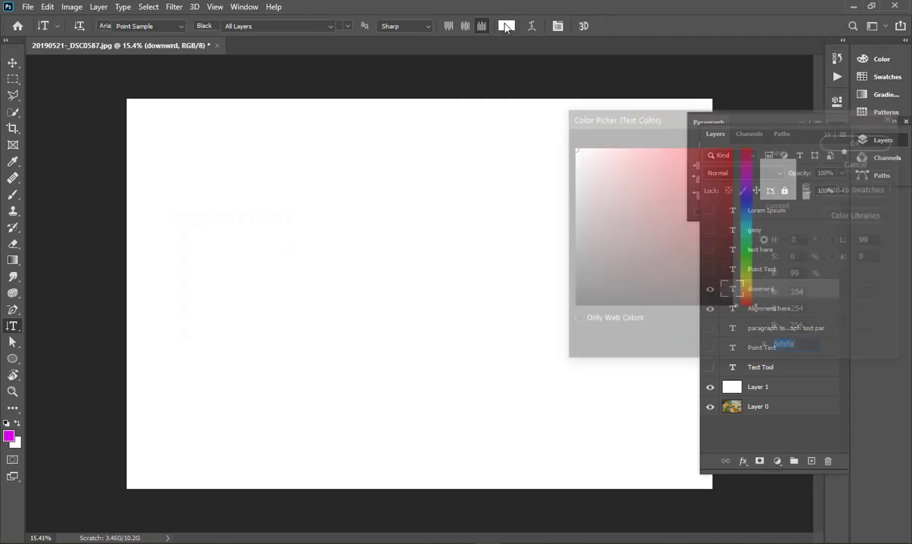
text(ff1414)
click(862, 141)
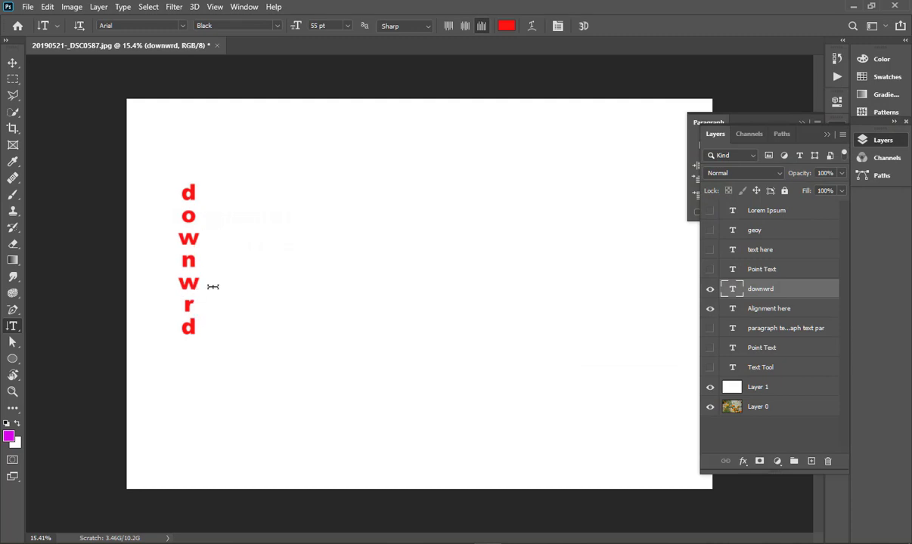
Correct the vertical text to read "down ward" by adding the missing "a" and a space, and commit it.
click(187, 297)
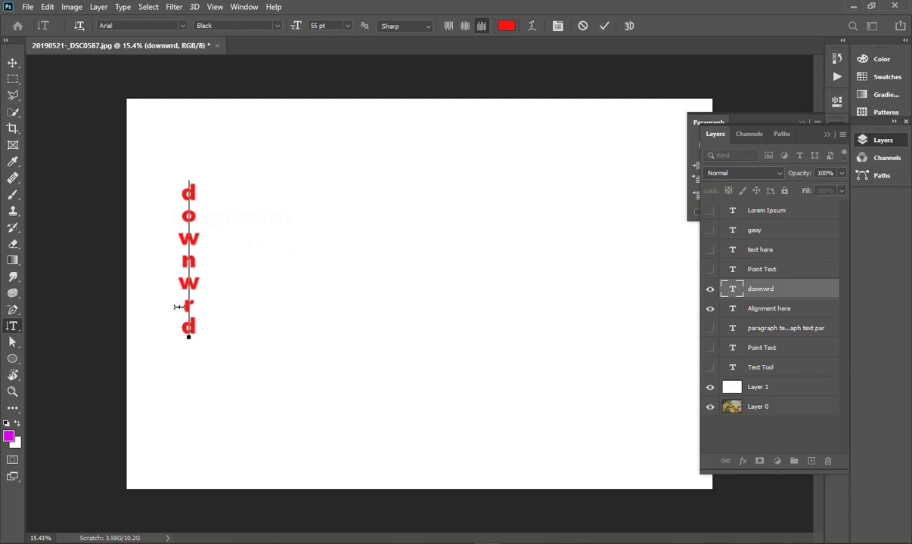
text(a)
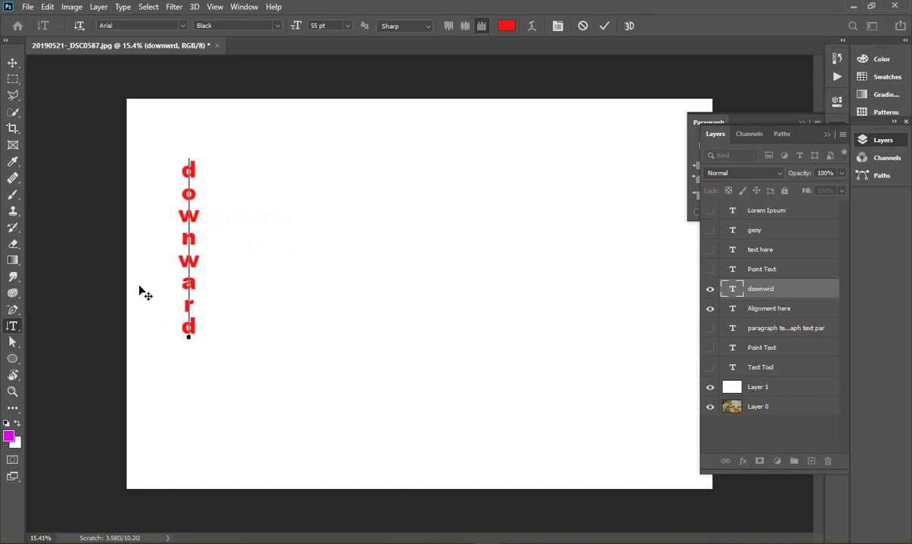
click(190, 253)
click(14, 65)
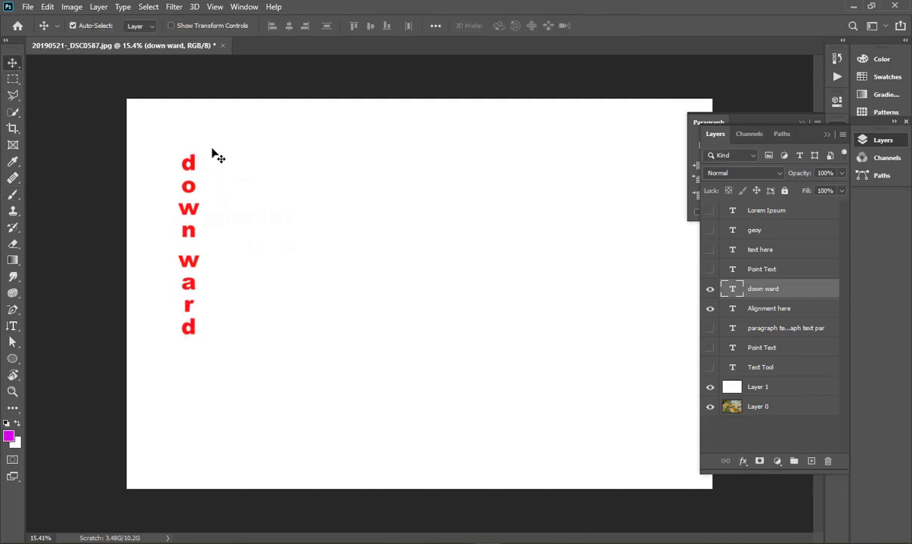
Reset the character and paragraph formatting of the vertical "down ward" text to the defaults.
click(14, 328)
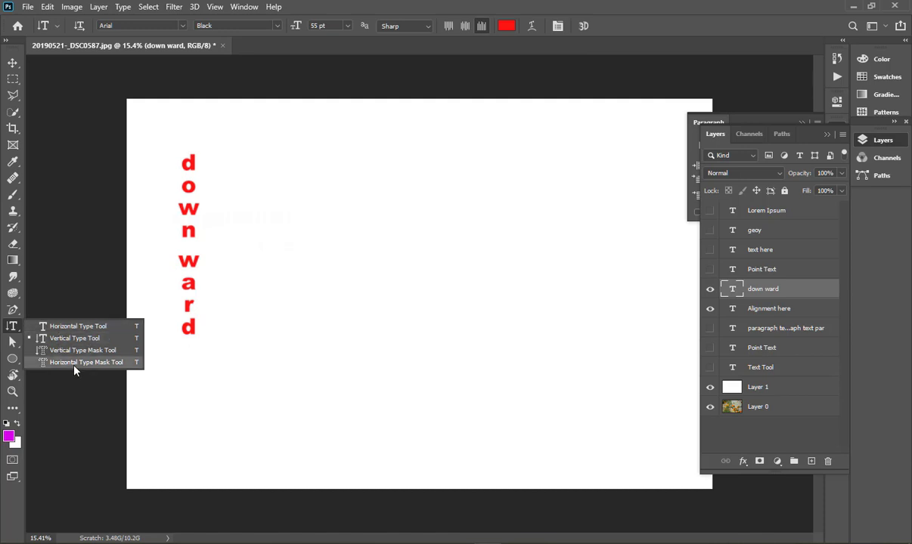
click(639, 17)
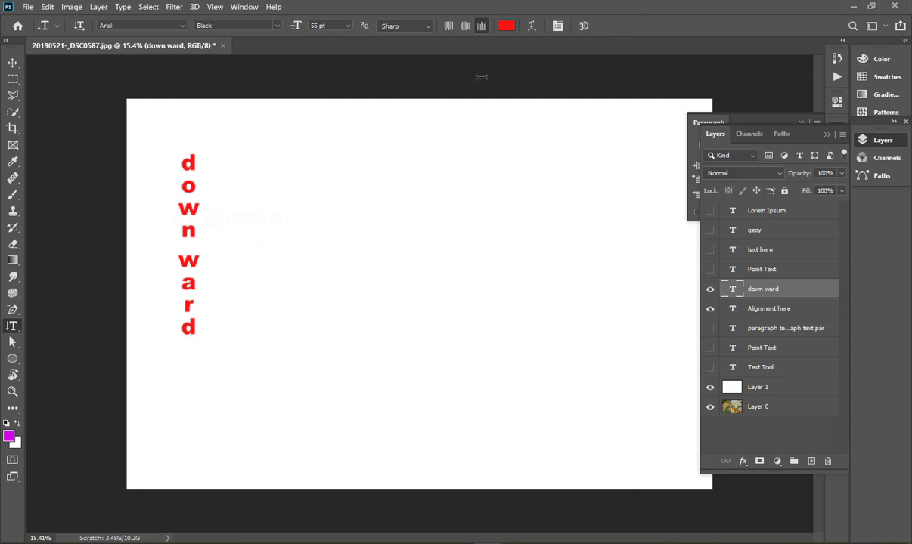
click(558, 25)
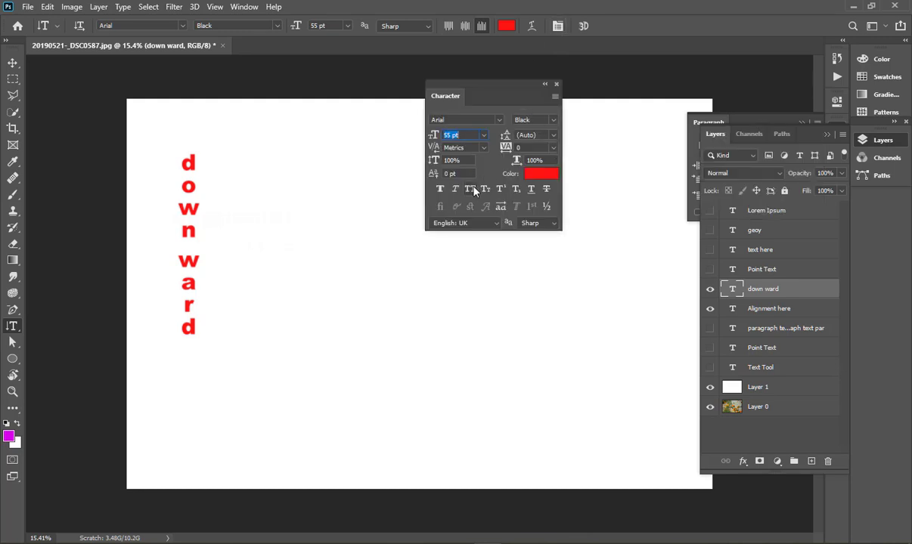
click(555, 98)
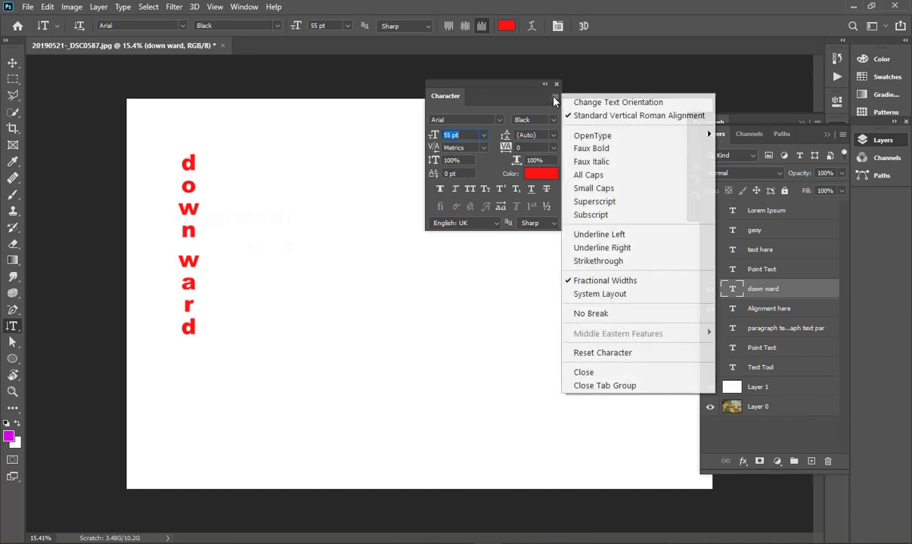
click(571, 353)
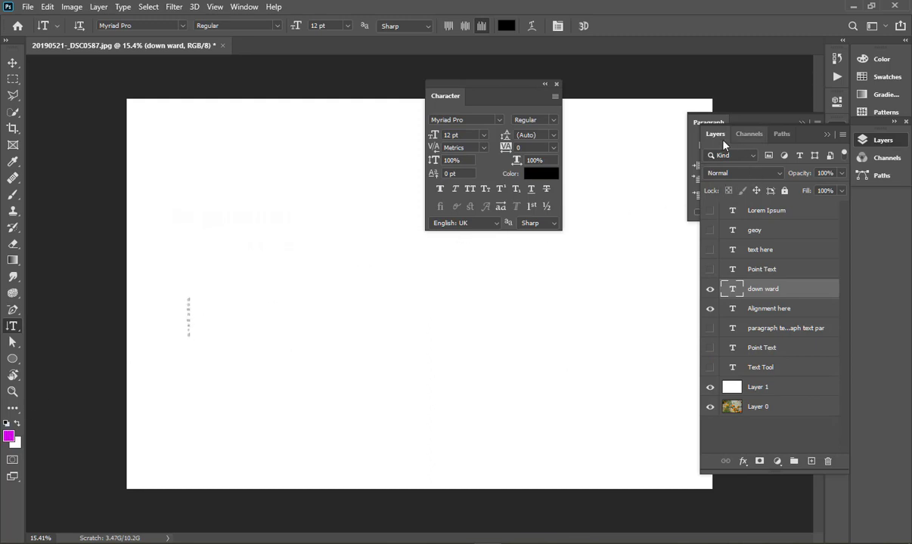
click(818, 122)
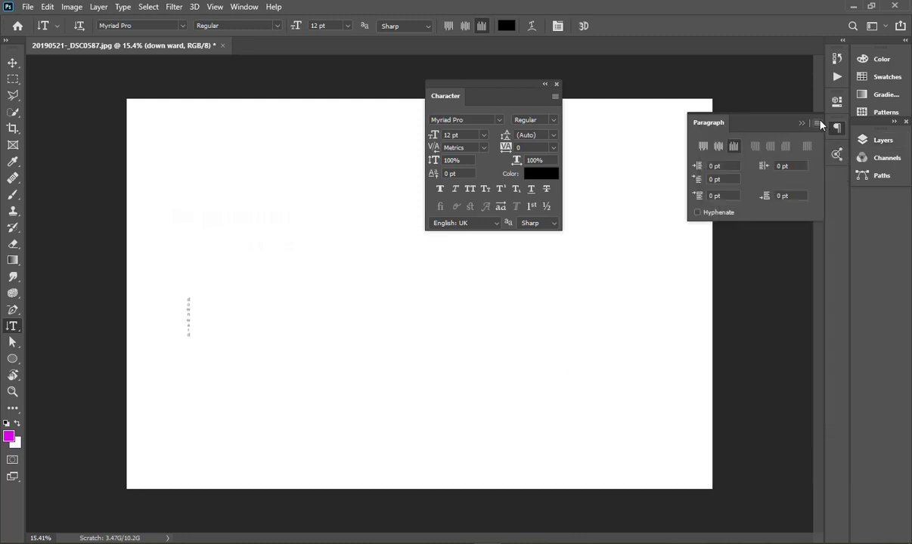
click(823, 122)
click(837, 295)
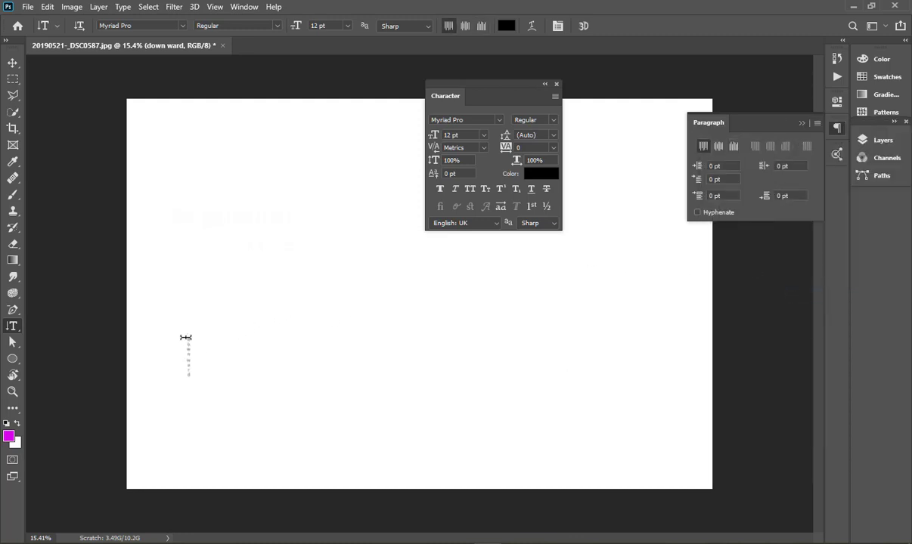
Set the font size of the vertical "down ward" text to 78 pt.
drag(297, 25, 302, 23)
click(303, 24)
text(78)
key(Return)
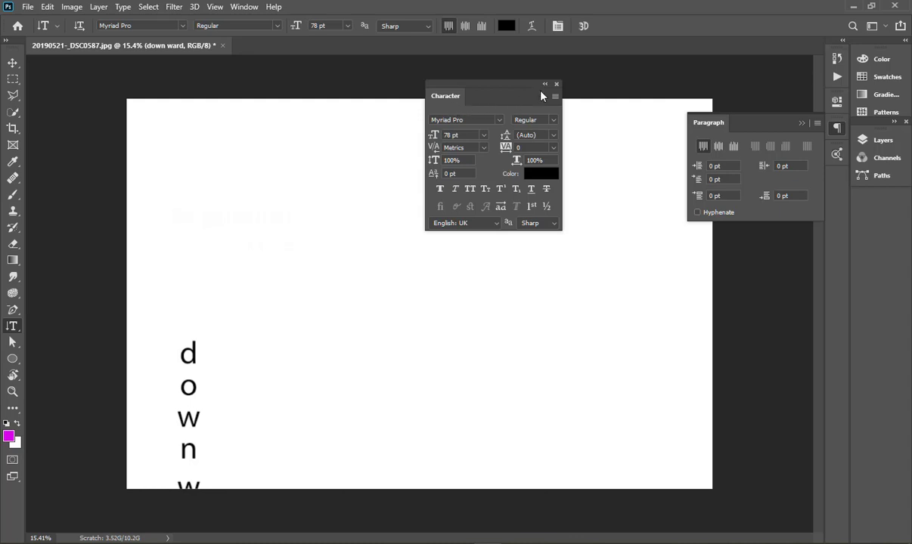
Move the vertical "down ward" text up so the whole word fits on the canvas, and delete its layer.
click(12, 62)
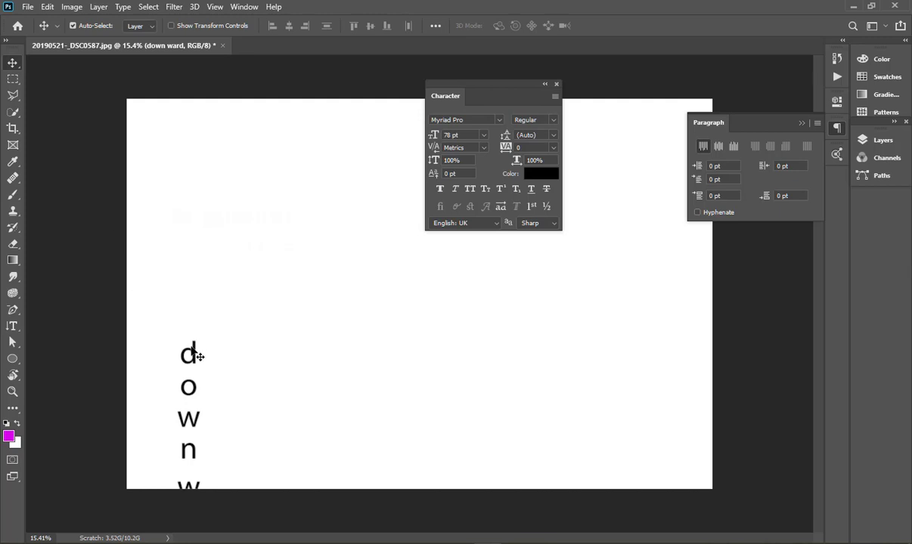
drag(192, 348, 218, 189)
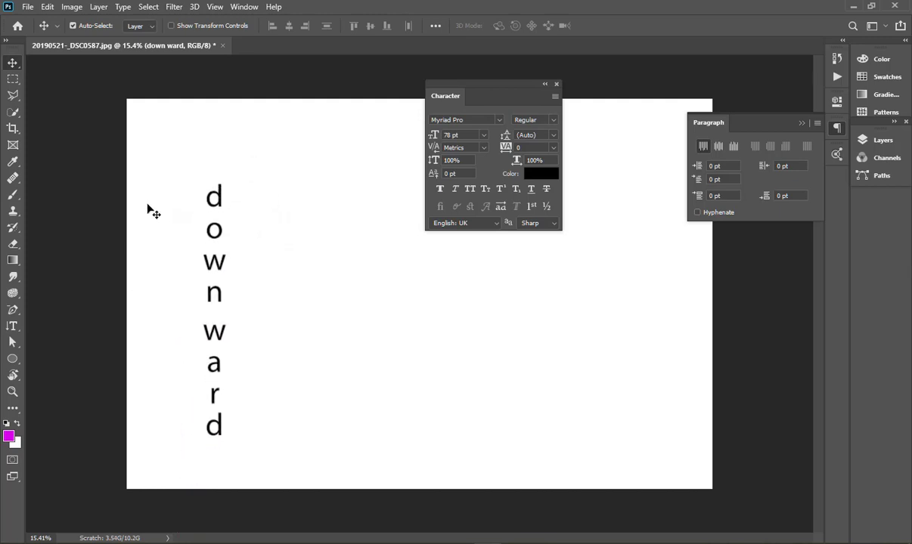
key(Delete)
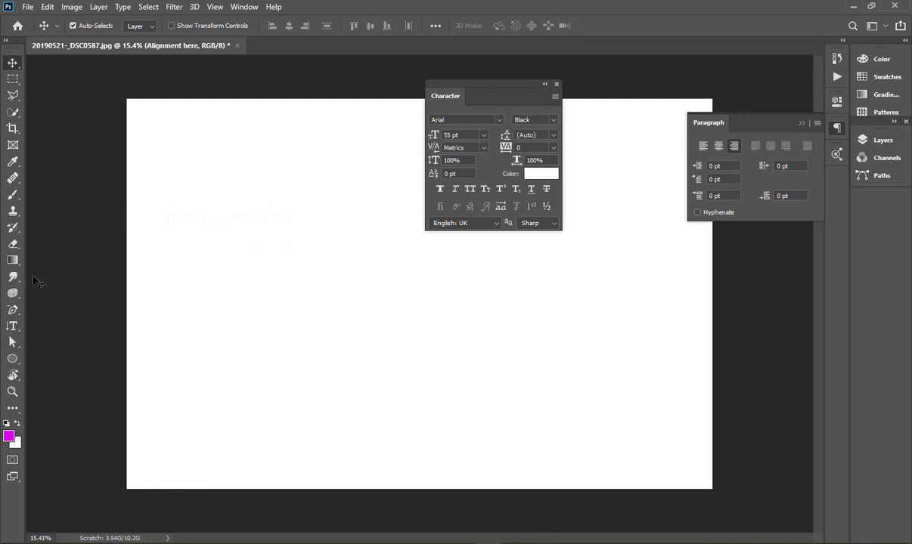
Create a left-aligned horizontal point text reading "Our Design" near the middle of the canvas.
click(18, 330)
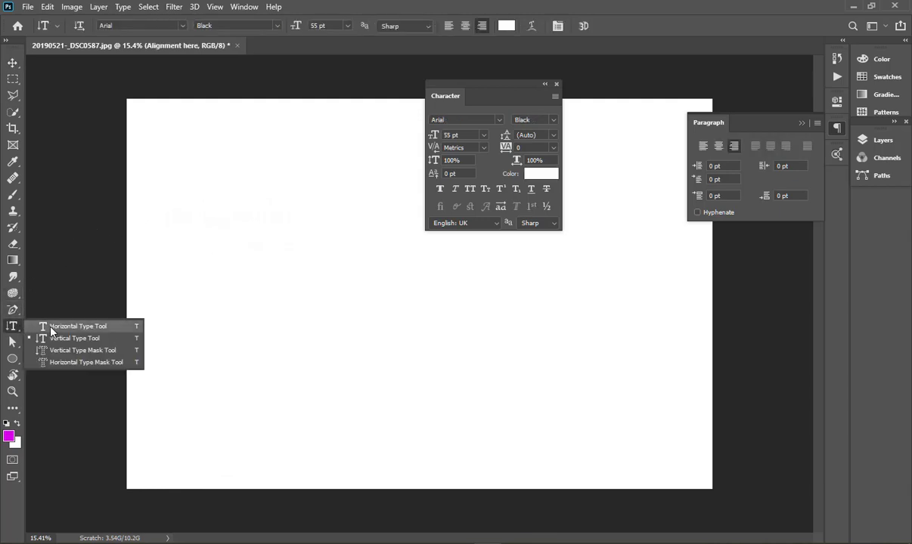
click(51, 321)
click(265, 305)
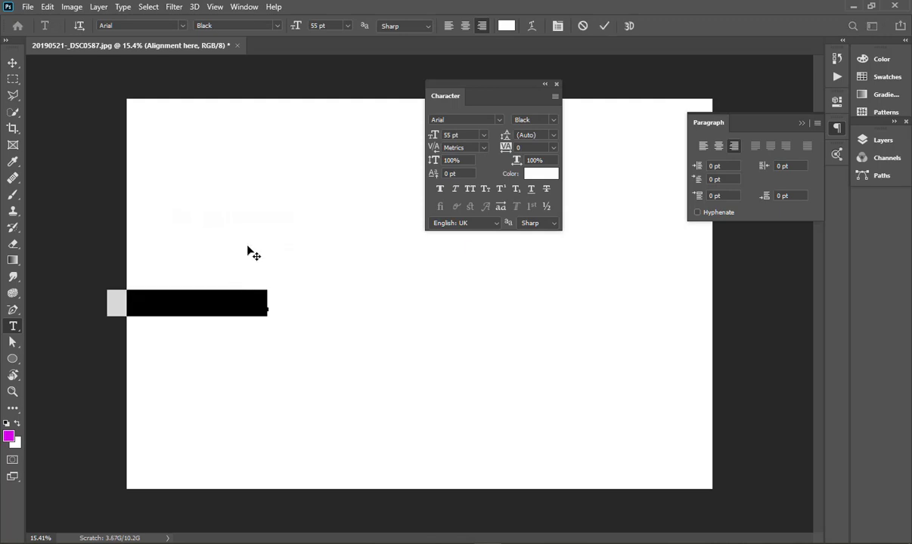
click(449, 27)
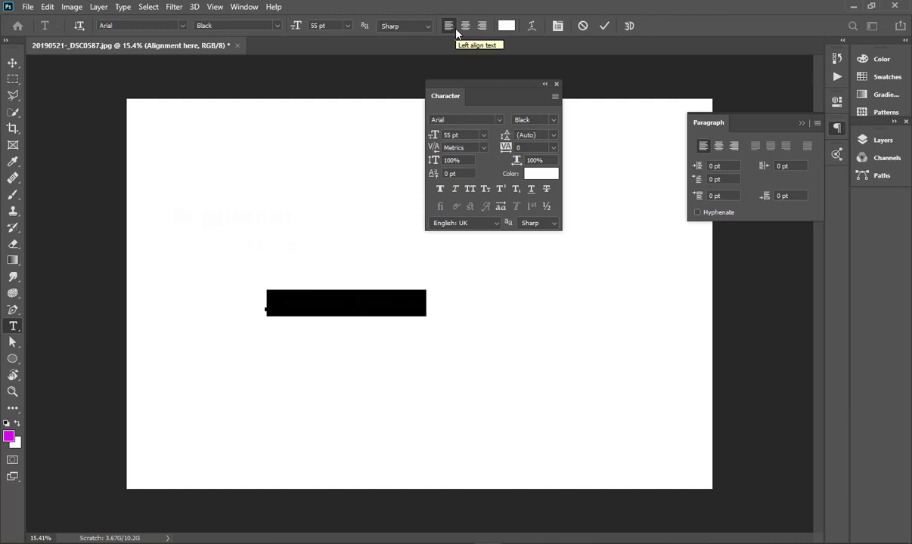
key(BackSpace)
text(This )
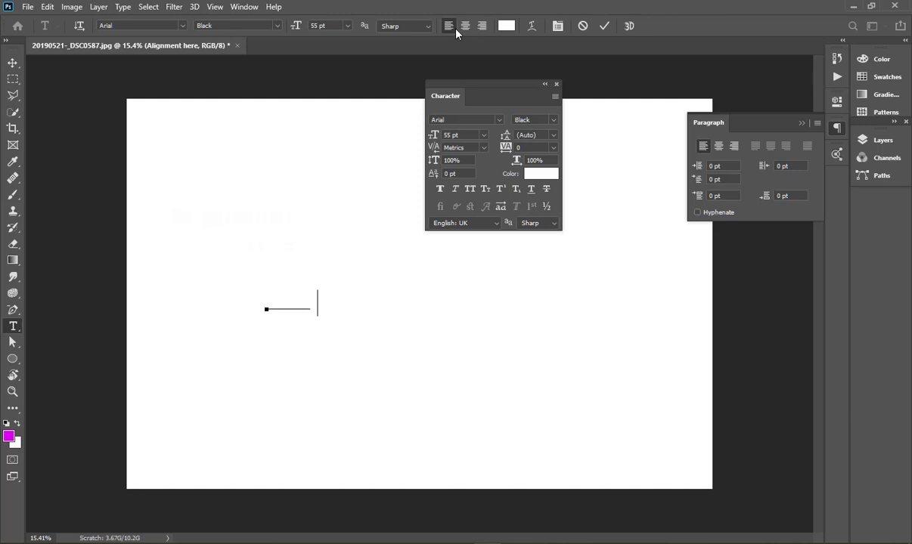
text(Quality)
Set the "Our Design" text's color to blue (0066f1) and its font size to 89 pt.
click(505, 26)
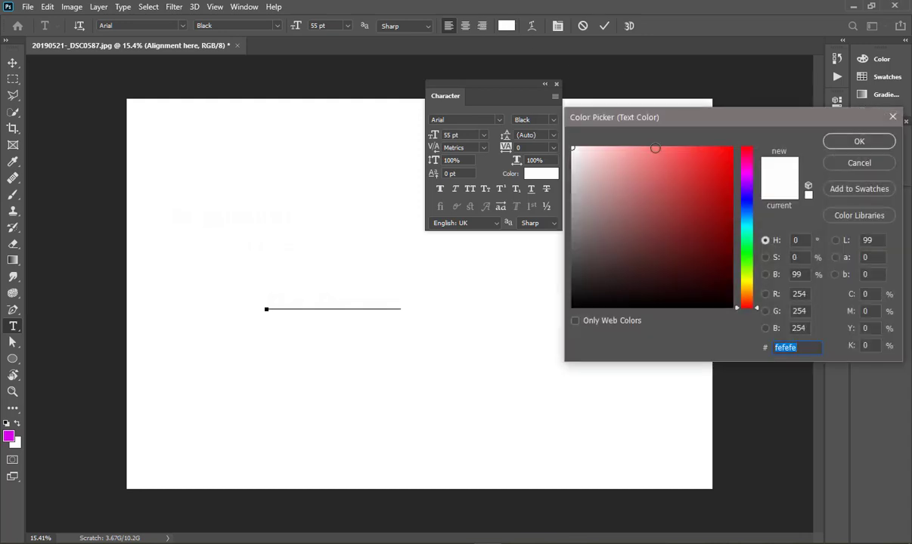
click(835, 163)
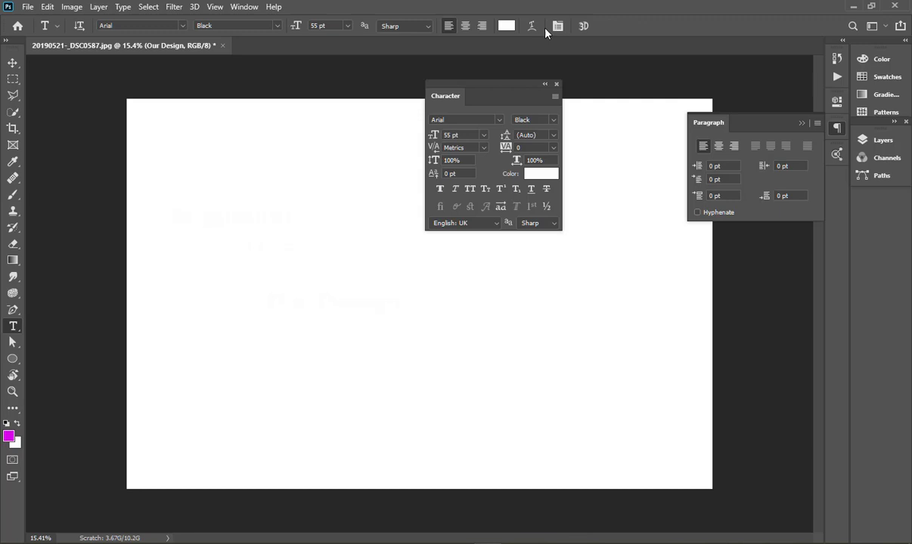
click(506, 26)
click(731, 155)
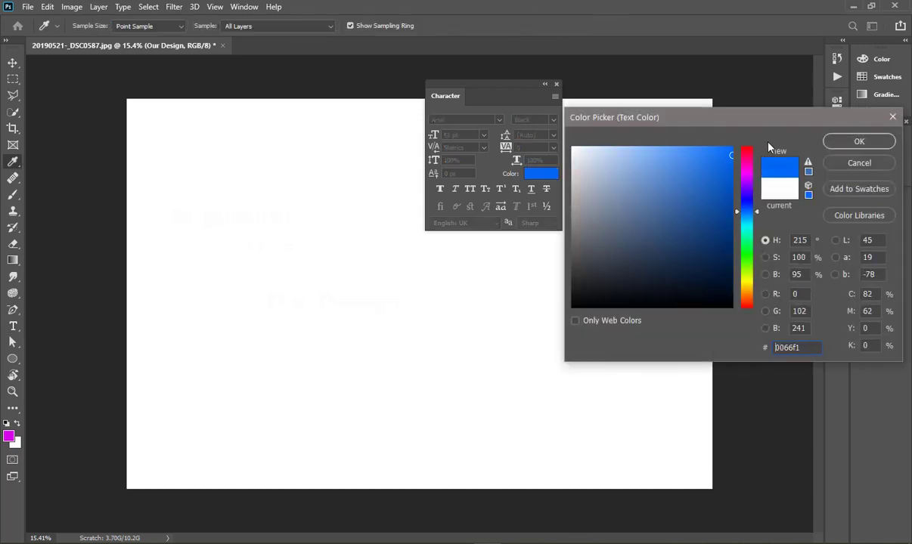
click(858, 143)
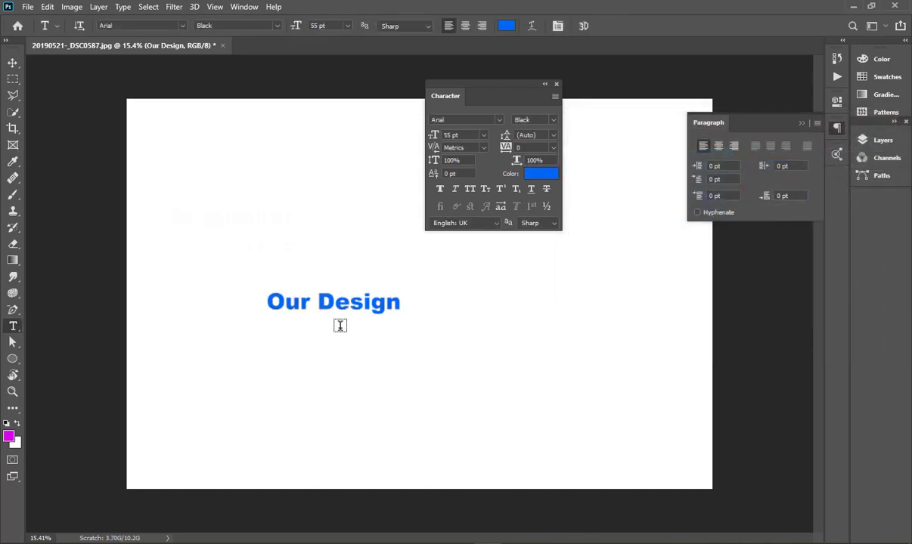
click(557, 84)
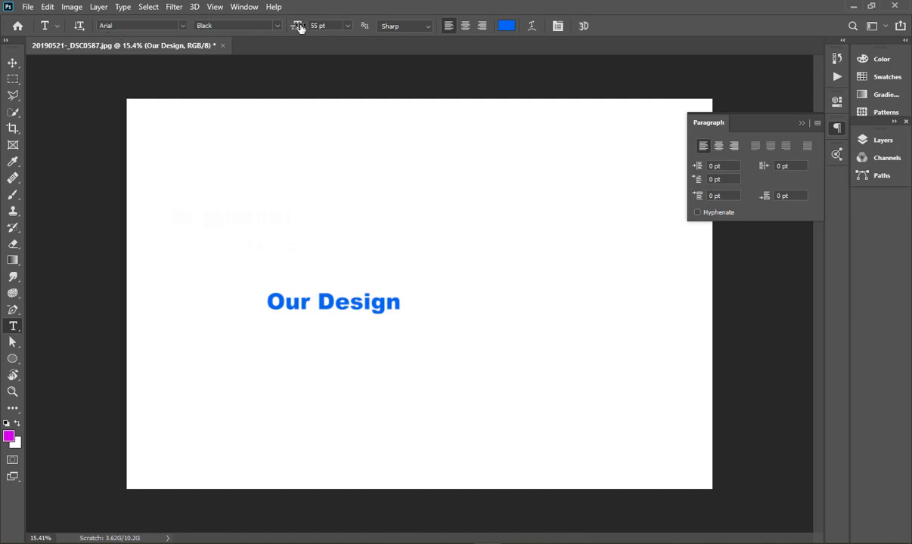
drag(297, 28, 315, 30)
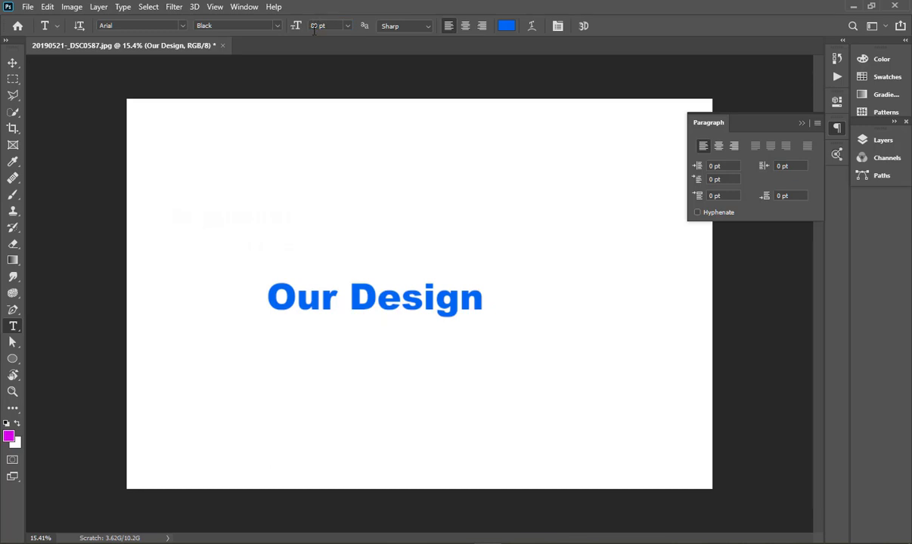
Try warping the "Our Design" text with the Arc style and a horizontal bend of -36%.
click(532, 27)
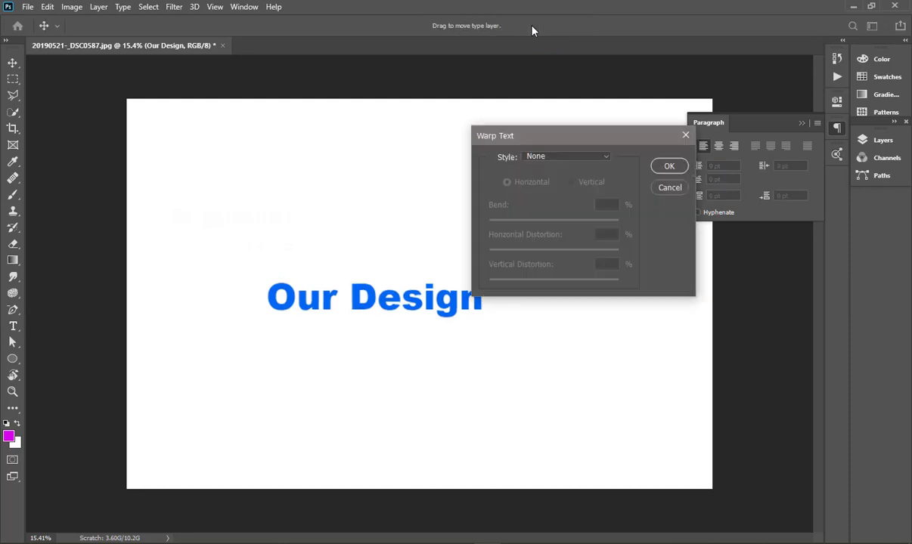
click(802, 125)
drag(627, 137, 657, 129)
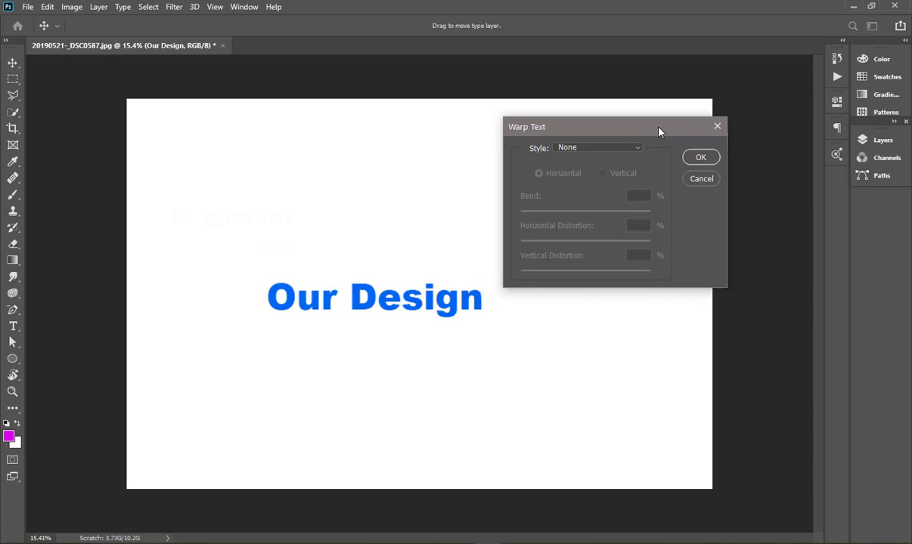
click(879, 140)
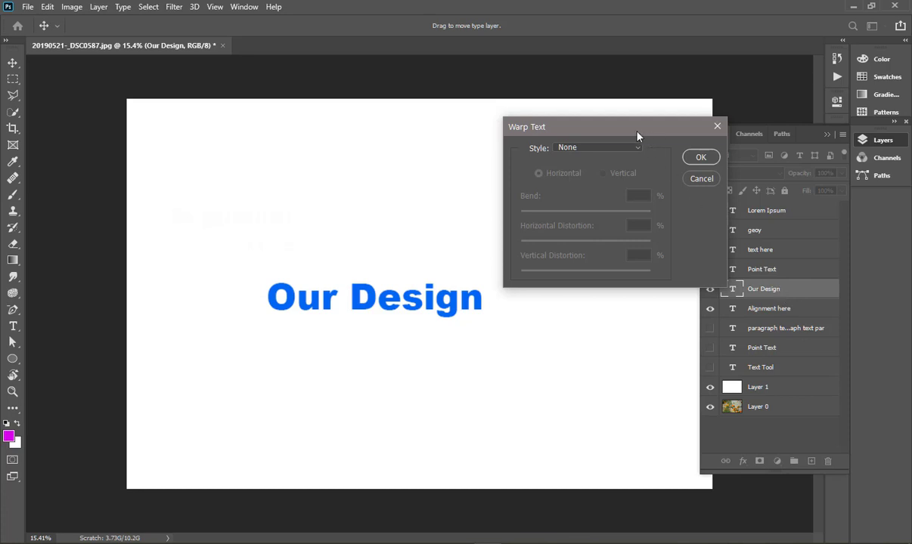
drag(637, 134, 595, 109)
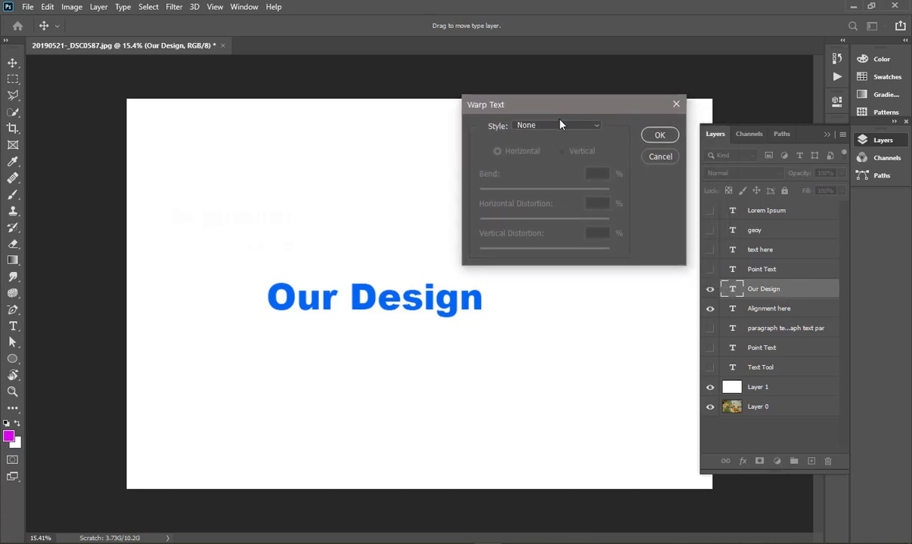
click(572, 126)
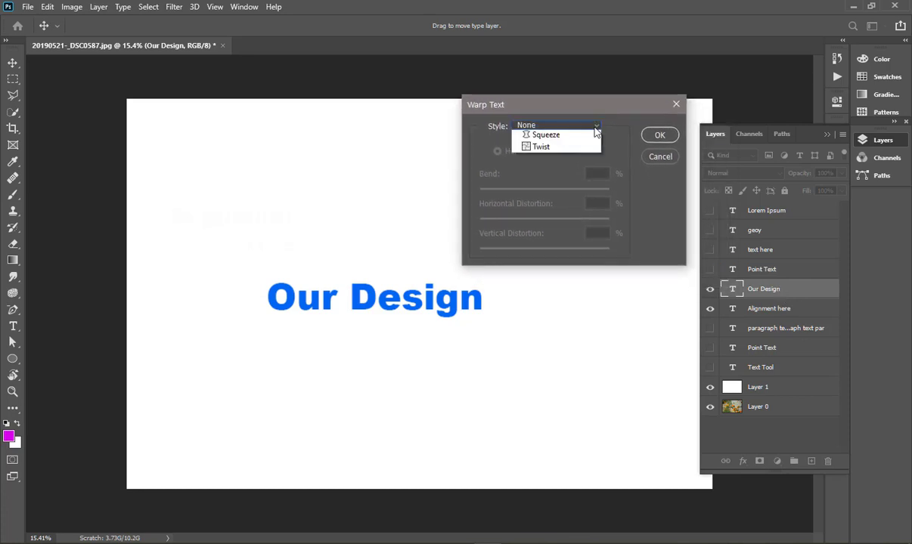
click(568, 161)
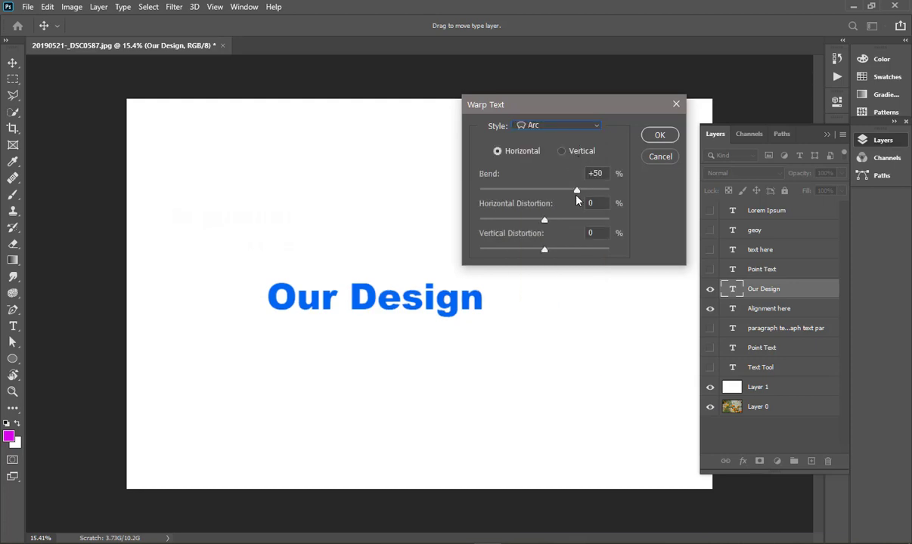
drag(577, 190, 522, 205)
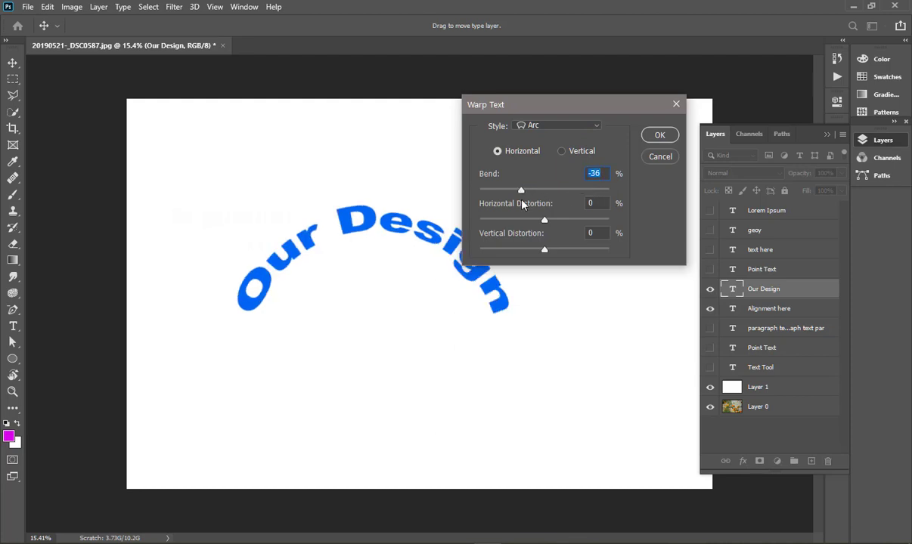
Try a vertical Arc bend of -37% plus the Arc Lower and Arch styles on "Our Design", and cancel the warp.
click(561, 151)
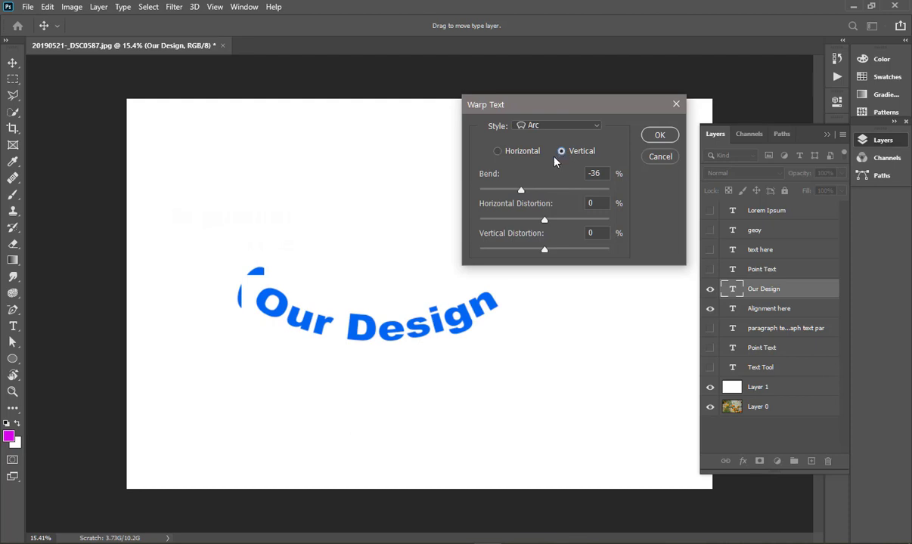
drag(527, 192, 532, 192)
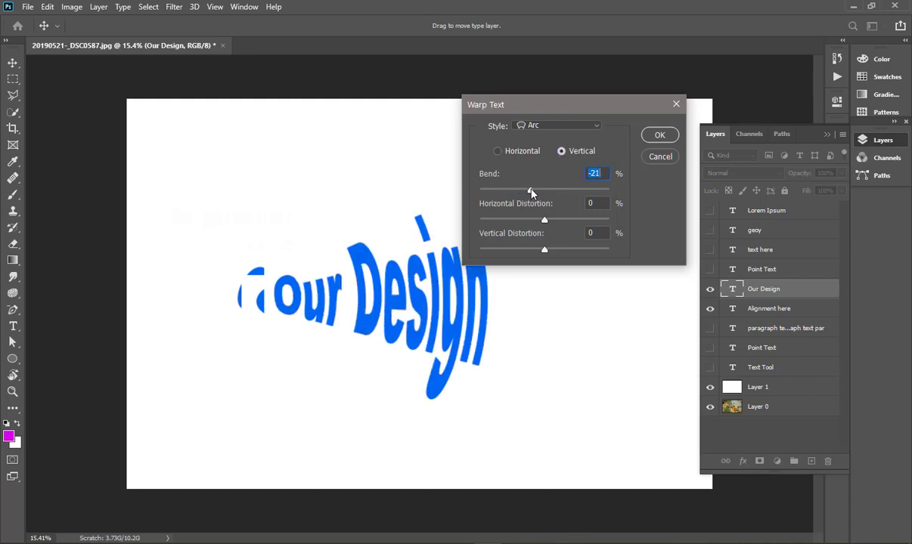
click(540, 125)
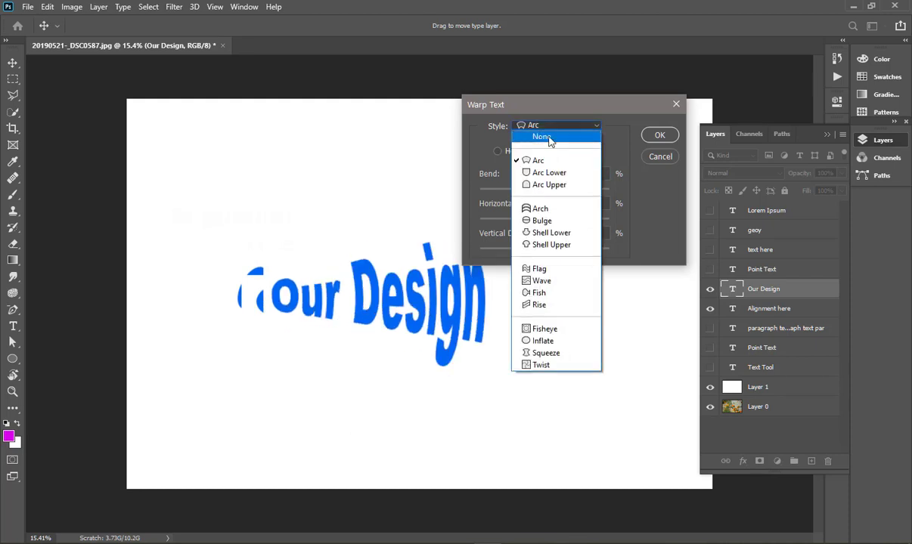
click(544, 174)
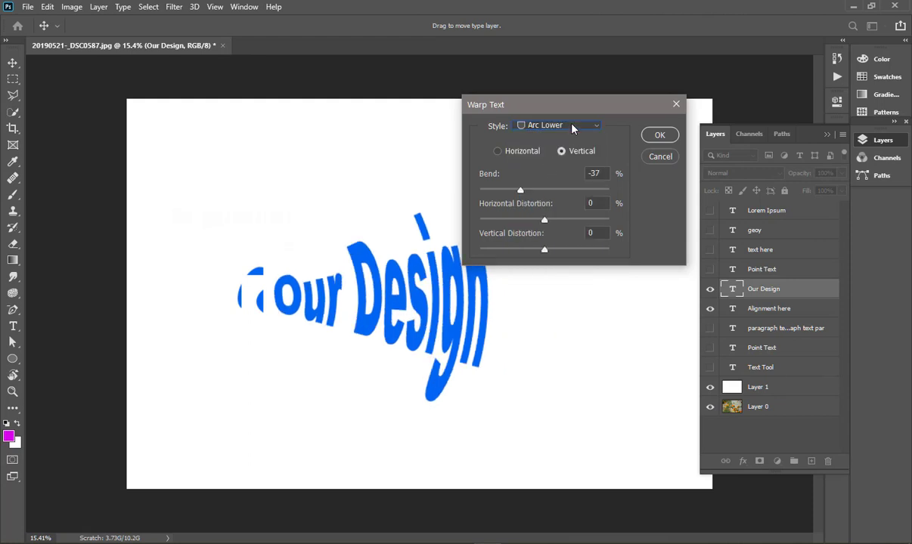
click(538, 124)
click(543, 202)
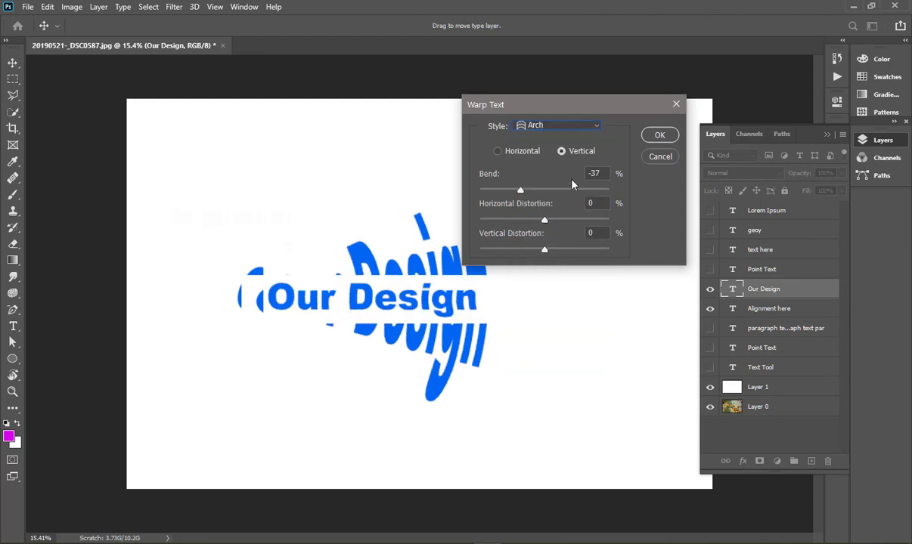
click(656, 156)
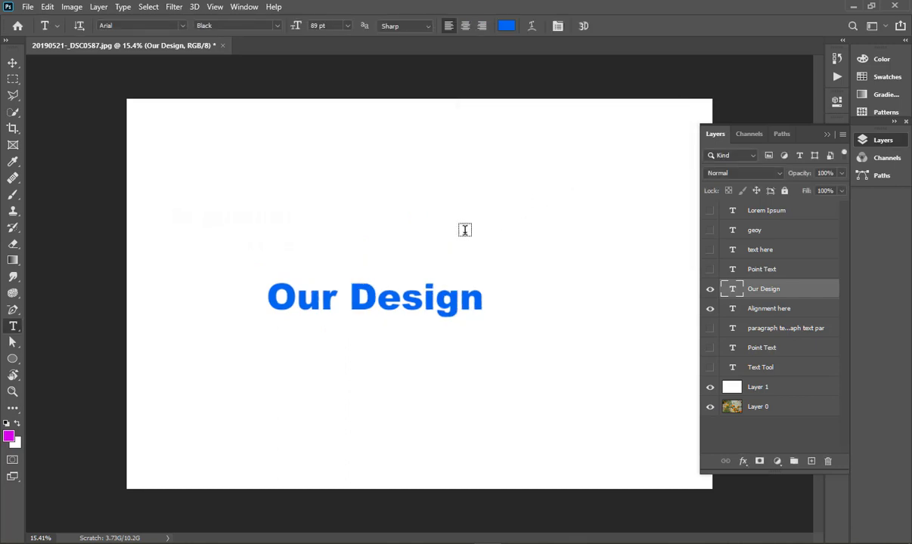
Try the Arc, Bulge, Rise and Flag warp styles on the "Our Design" text, and cancel the warp.
click(532, 26)
click(552, 125)
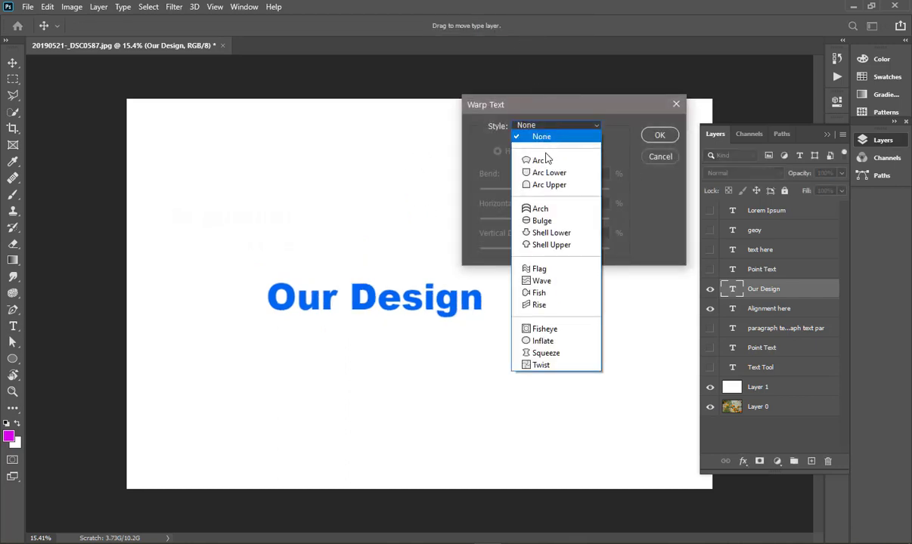
click(544, 160)
click(555, 126)
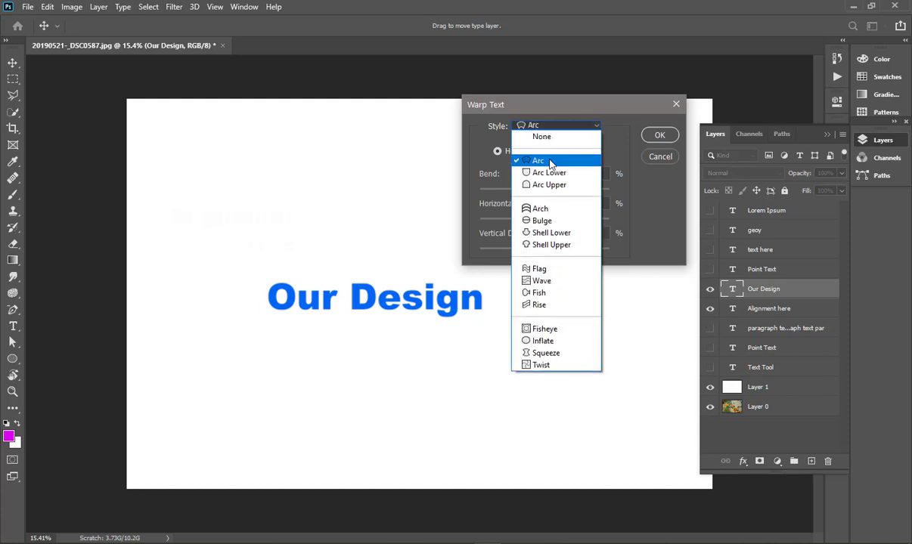
click(541, 220)
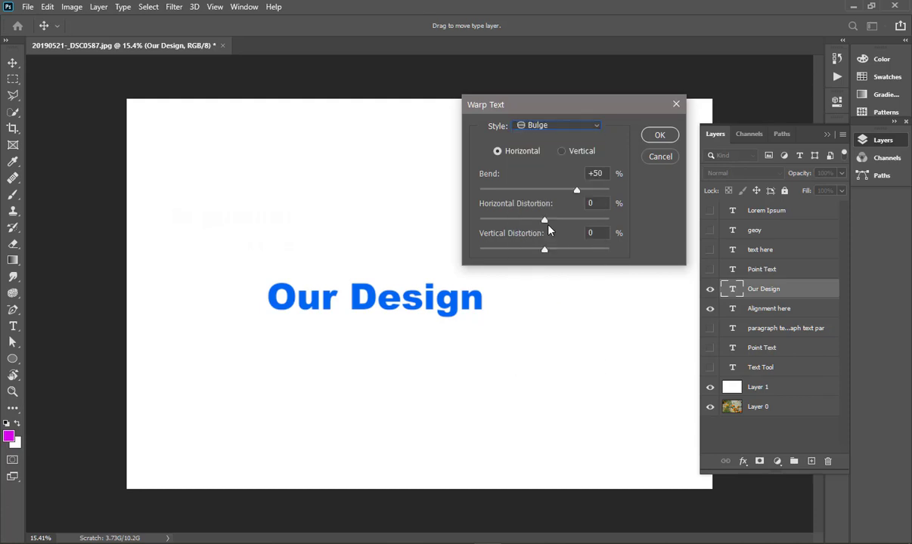
click(559, 126)
click(541, 307)
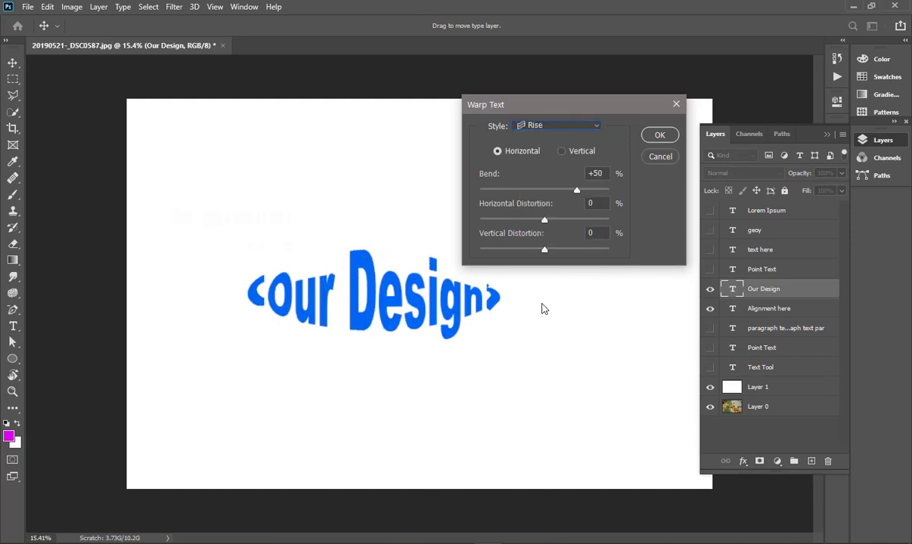
click(555, 126)
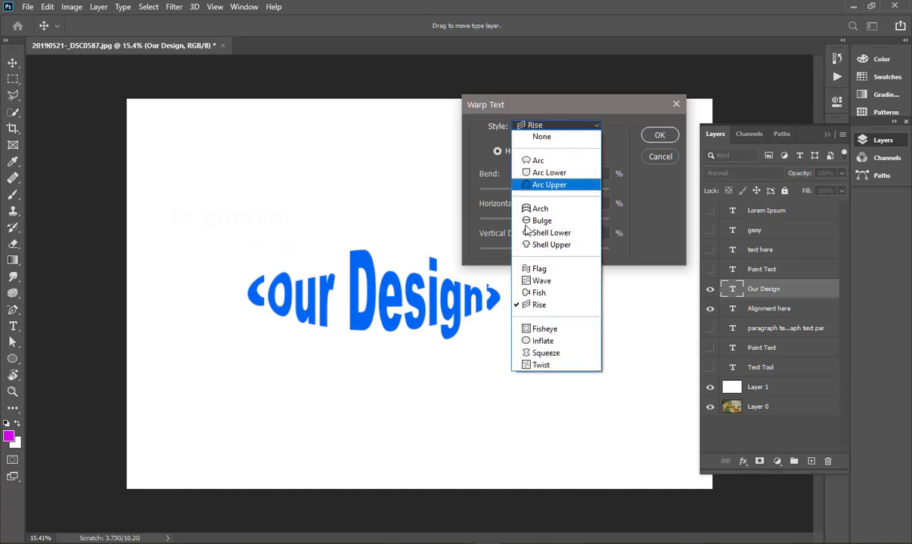
click(541, 264)
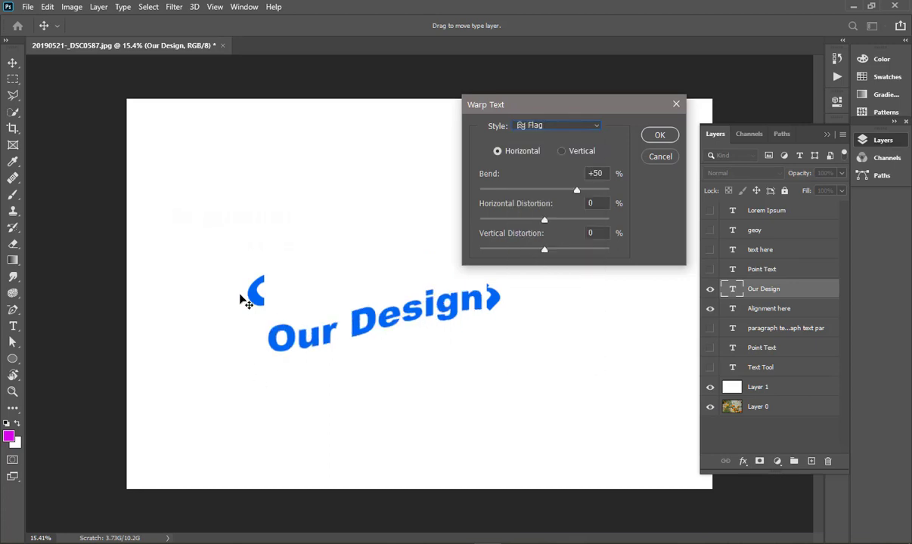
click(660, 157)
Check the image size with its width and height shown in inches.
click(71, 7)
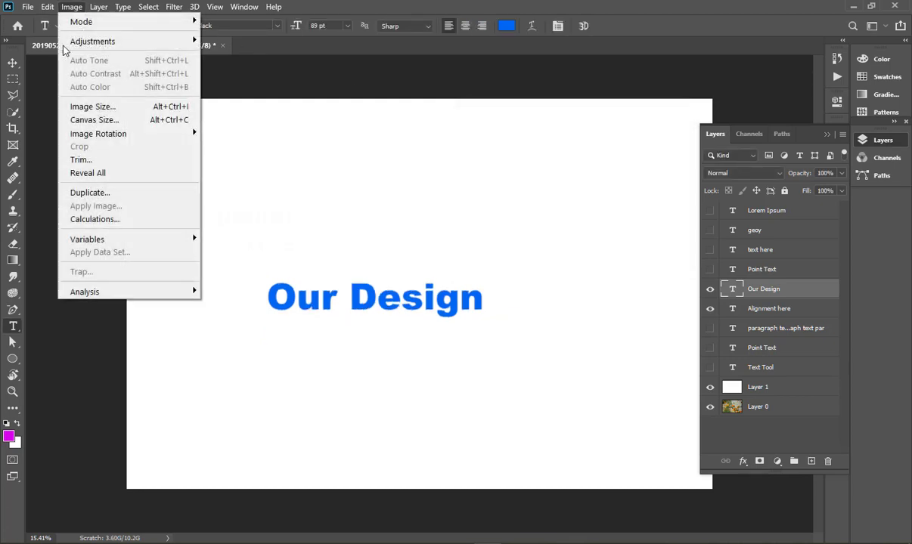
click(84, 107)
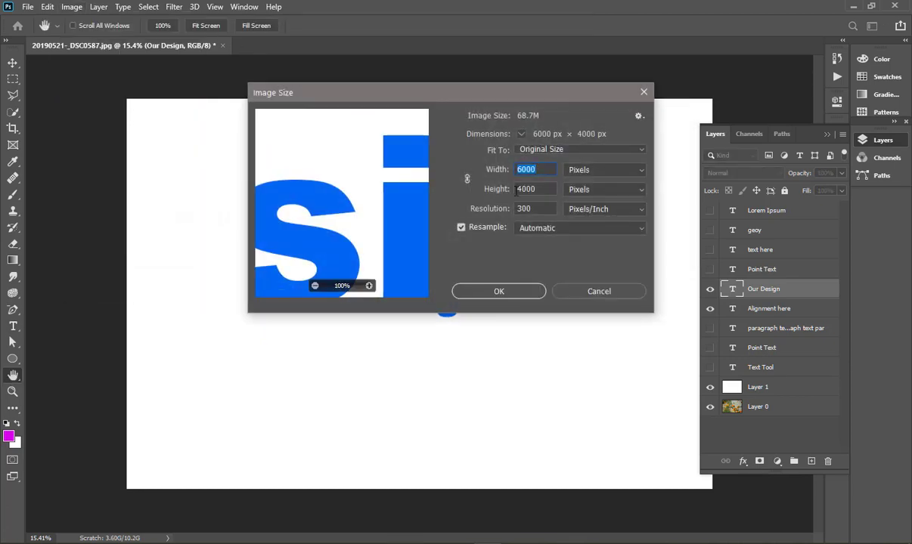
click(593, 171)
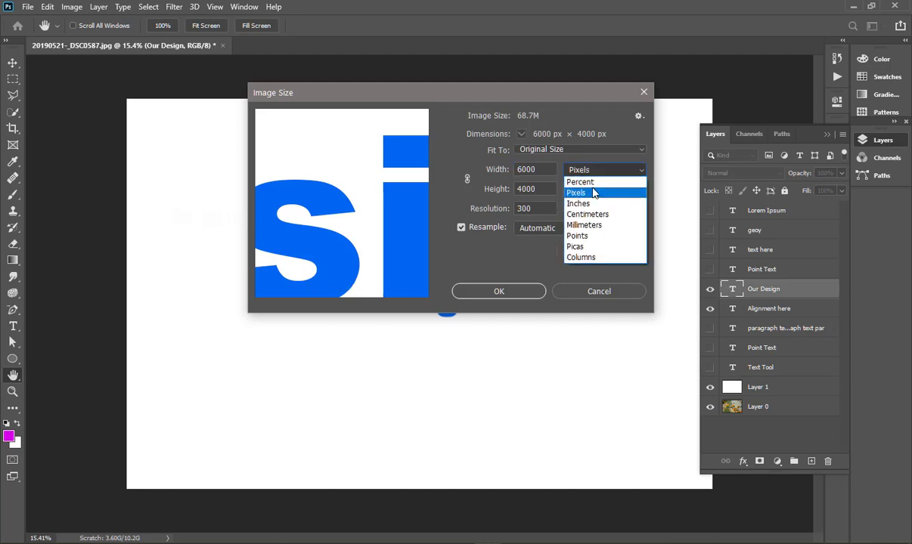
click(591, 203)
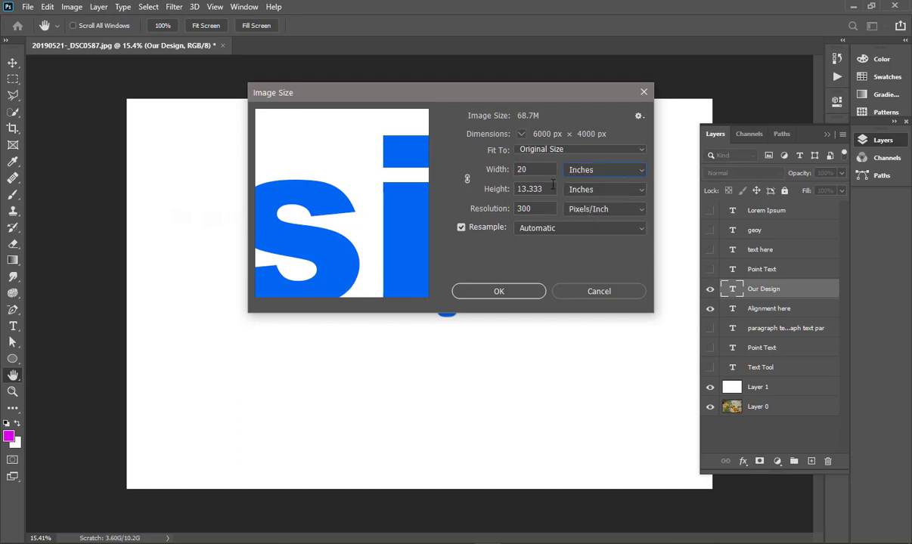
click(518, 293)
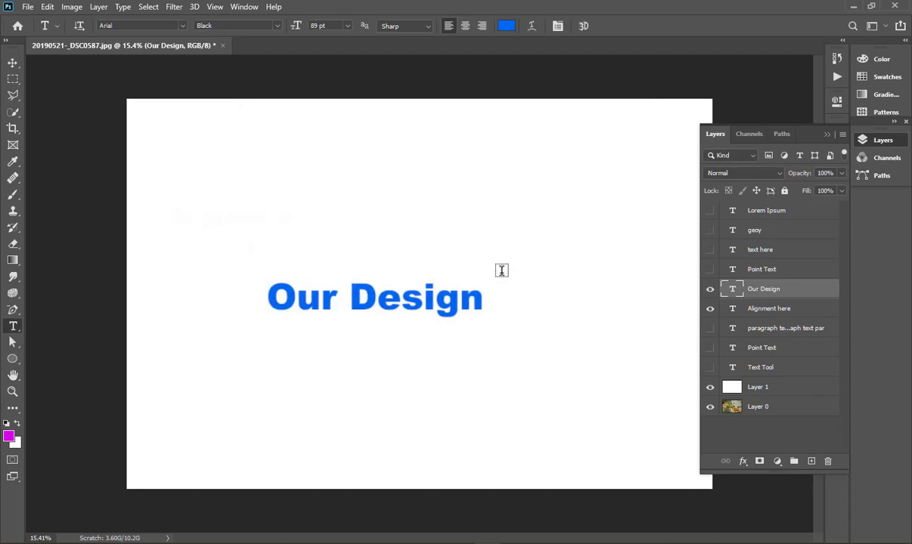
Try the Fisheye warp on "Our Design", then a horizontal Wave with -48% bend, +44% horizontal distortion and -100% vertical distortion.
click(318, 303)
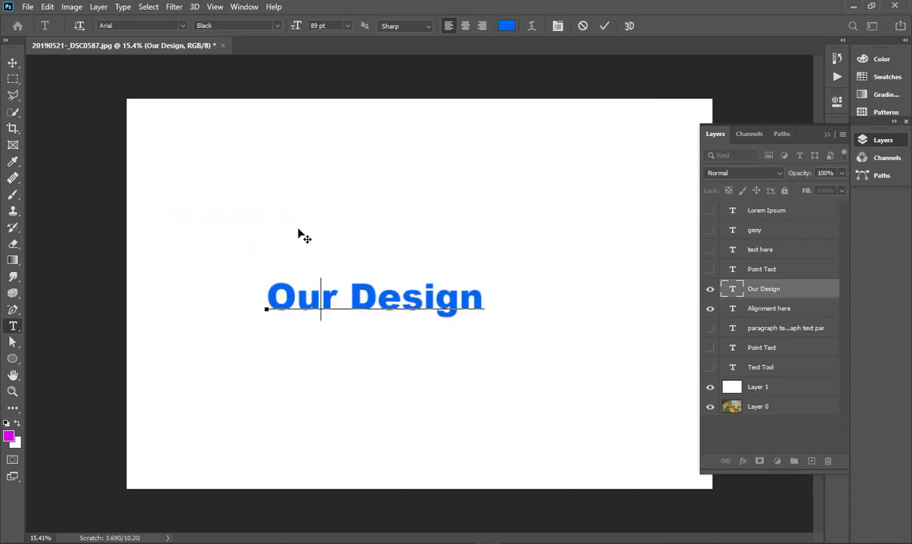
click(605, 28)
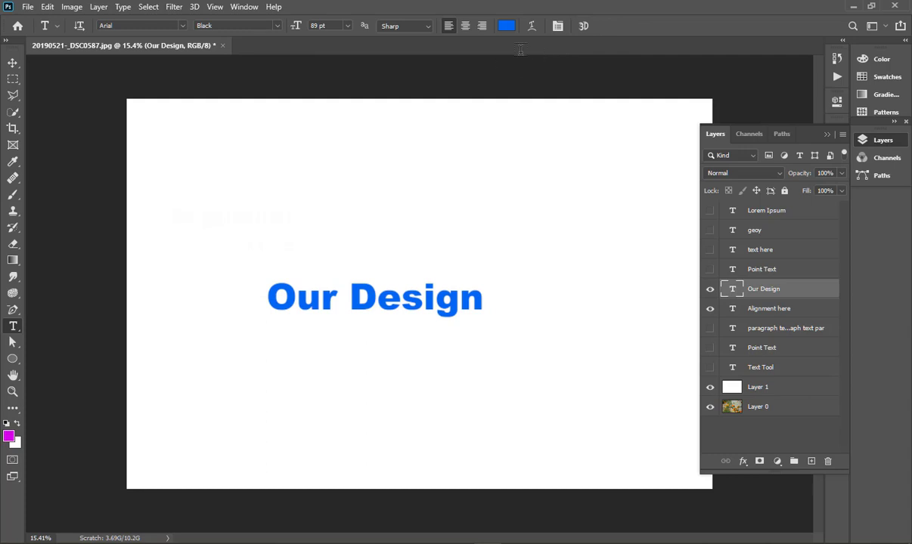
click(533, 27)
click(545, 125)
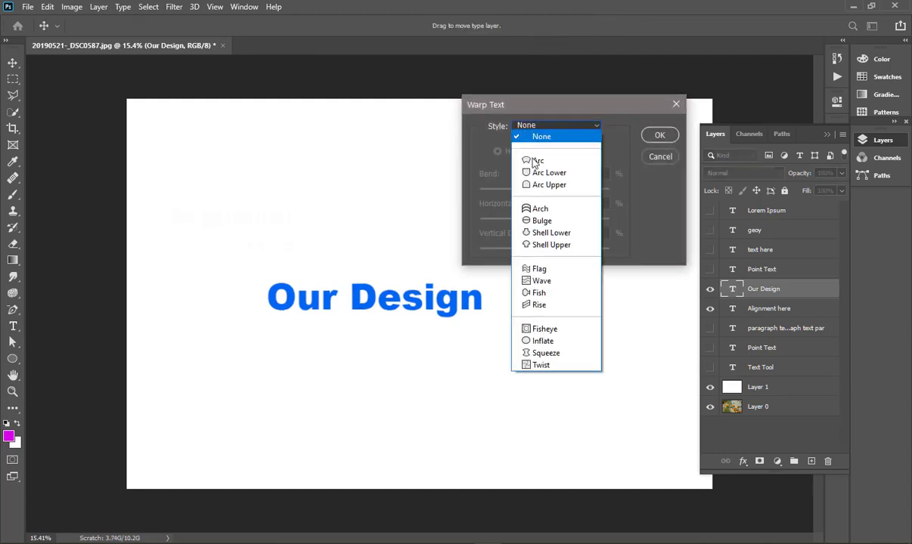
click(546, 331)
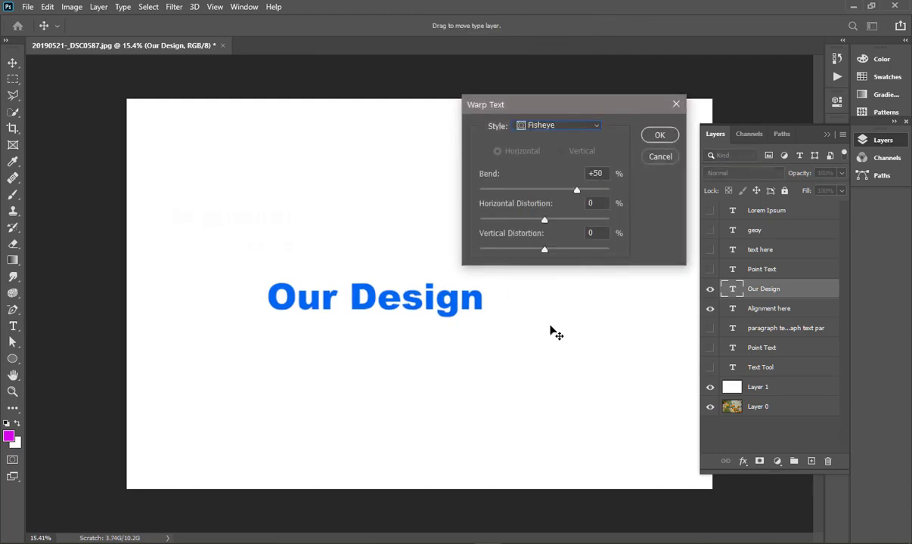
click(569, 127)
click(537, 281)
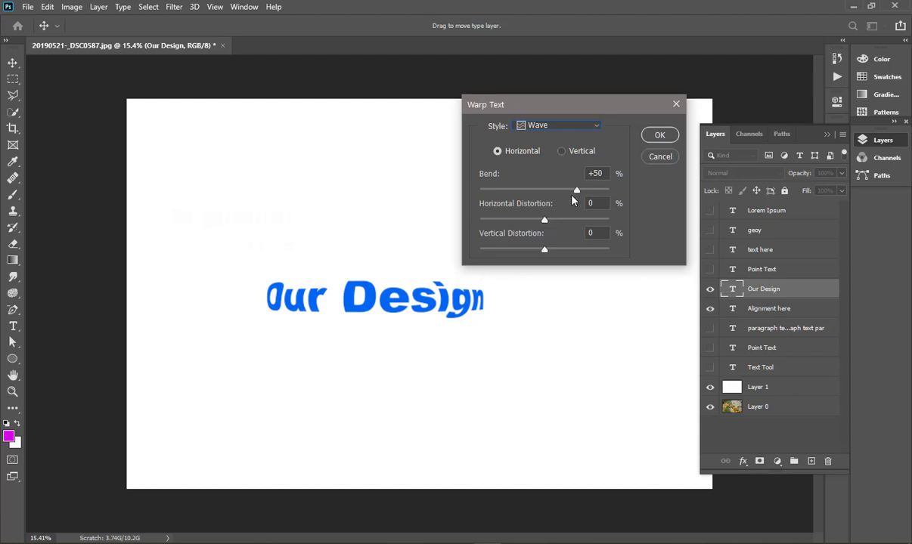
drag(551, 191, 513, 190)
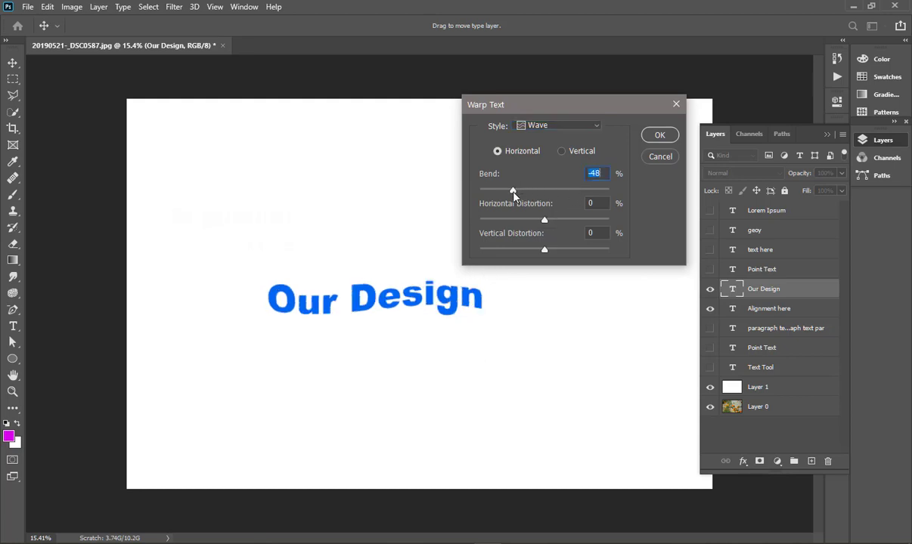
drag(544, 219, 572, 219)
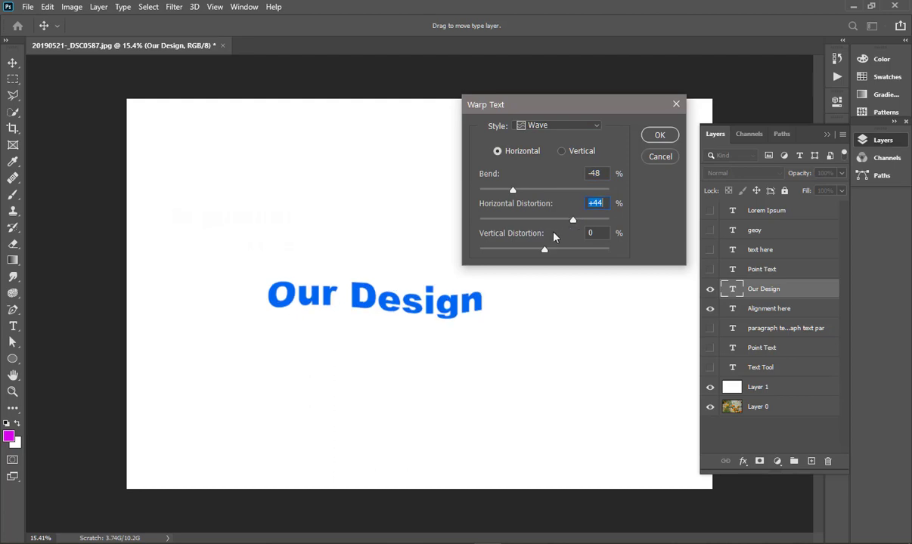
drag(544, 251, 479, 251)
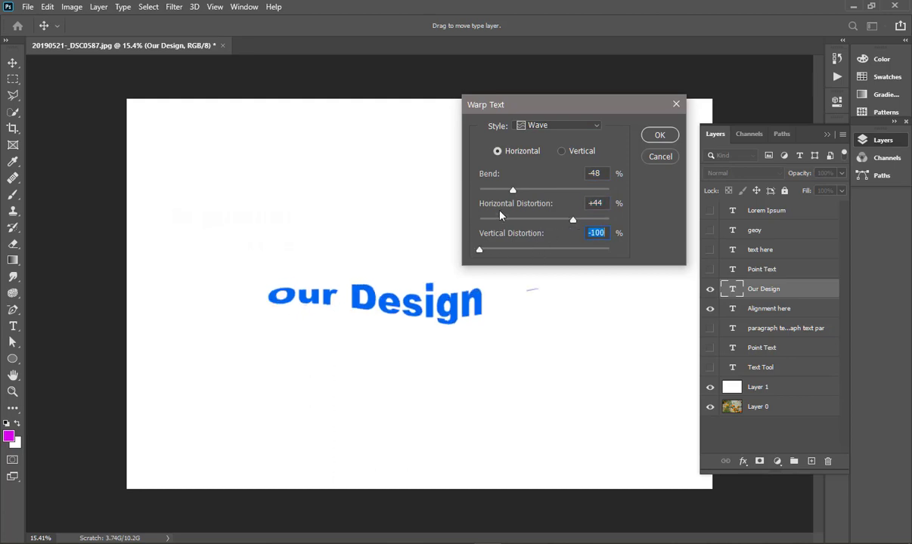
Try the vertical orientation for the Wave warp on "Our Design", and reset the warp settings.
click(561, 151)
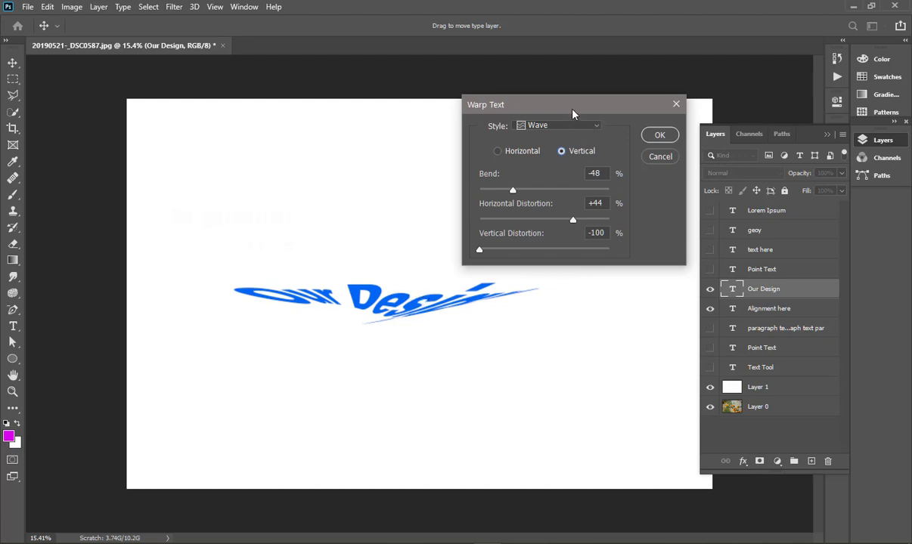
drag(573, 113, 478, 188)
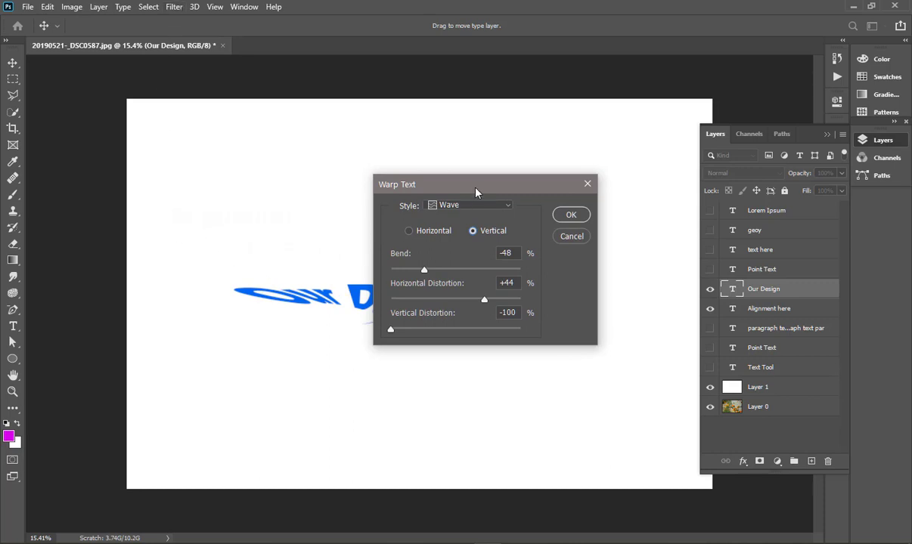
drag(476, 192, 415, 177)
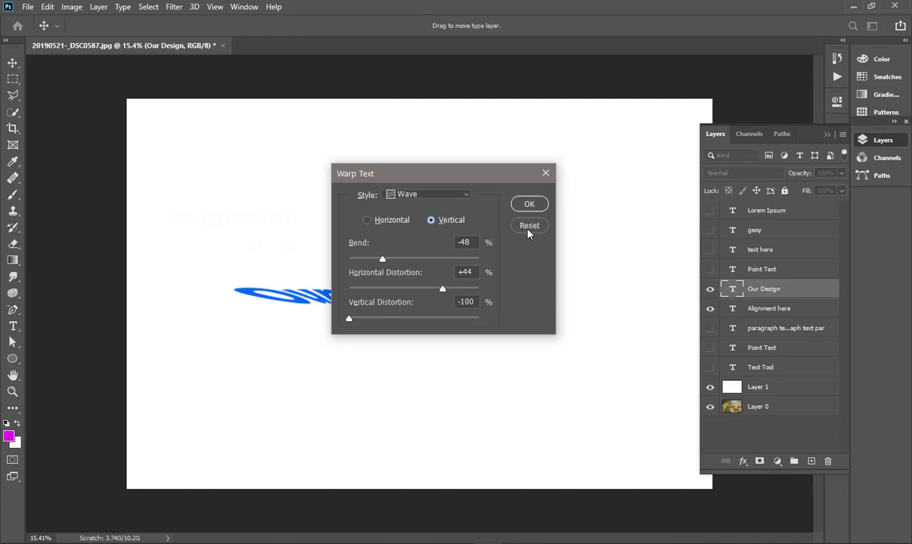
alt+click(528, 226)
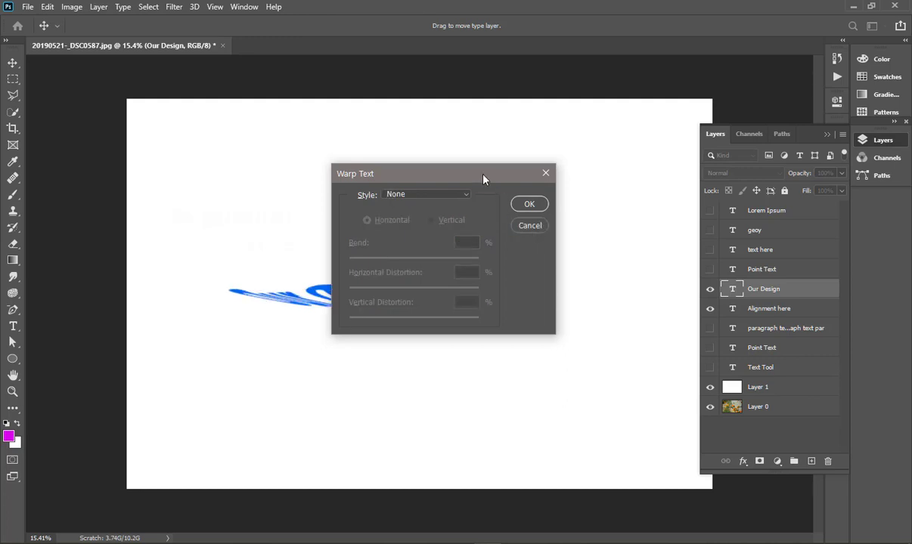
Try the Arc Upper warp style on "Our Design", and set the warp style back to None.
drag(484, 176, 554, 169)
click(503, 189)
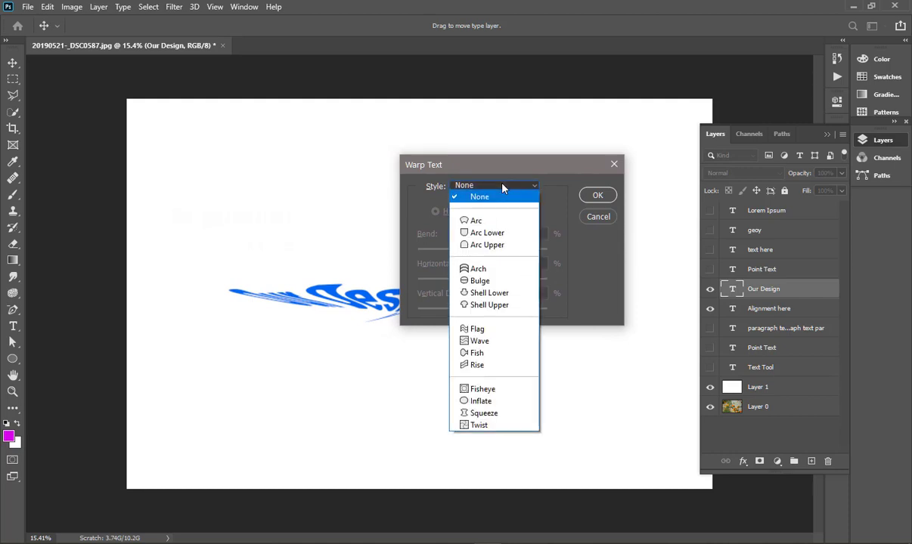
click(498, 195)
click(498, 195)
click(486, 249)
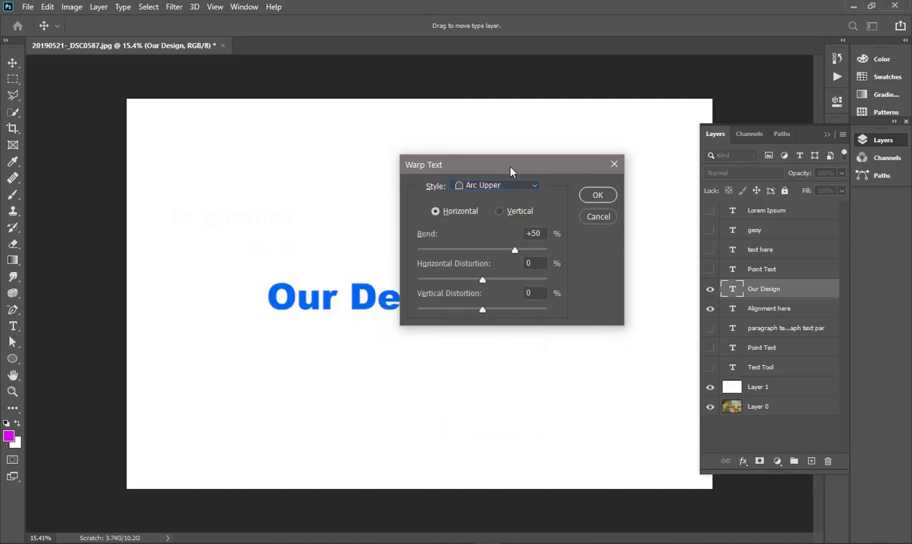
drag(510, 173, 543, 162)
click(562, 175)
click(541, 187)
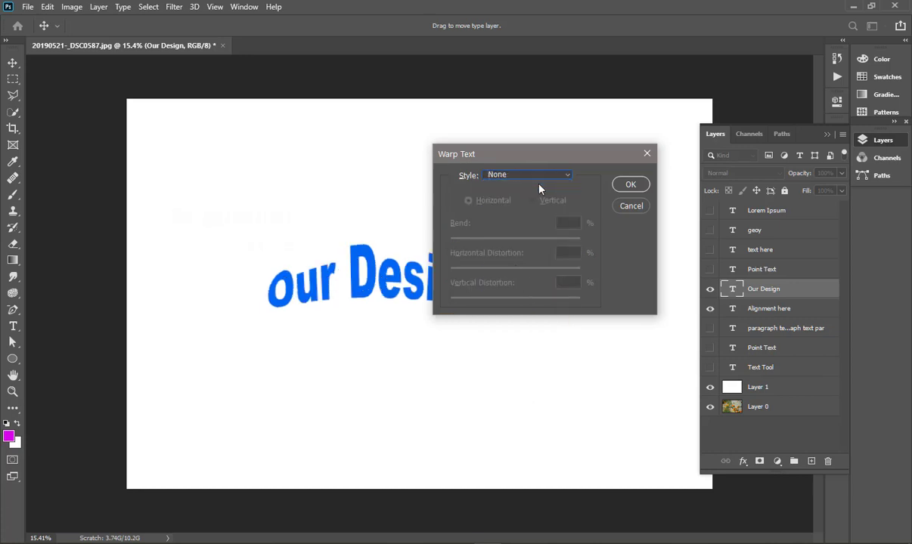
click(626, 186)
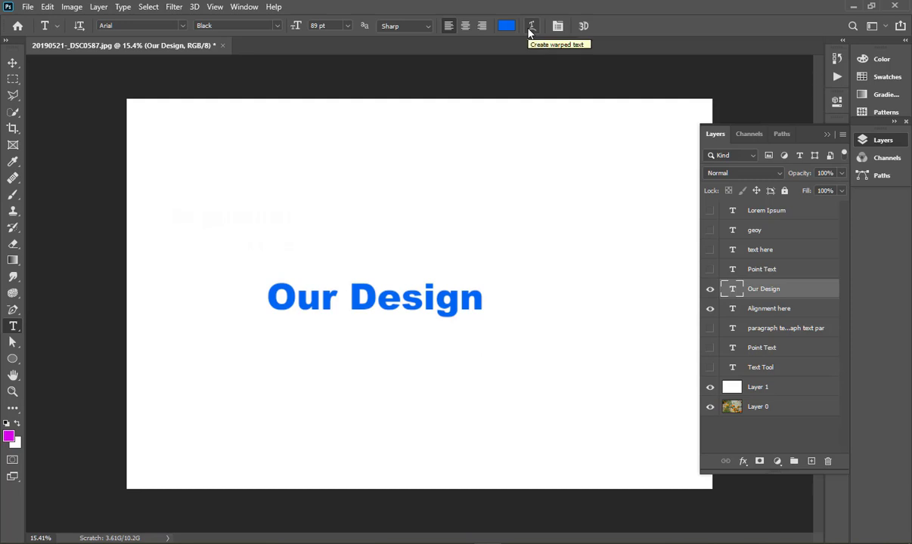
Bring up the layer style presets and try several from the Natural group on "Our Design", ending with the camouflage-like one.
click(245, 7)
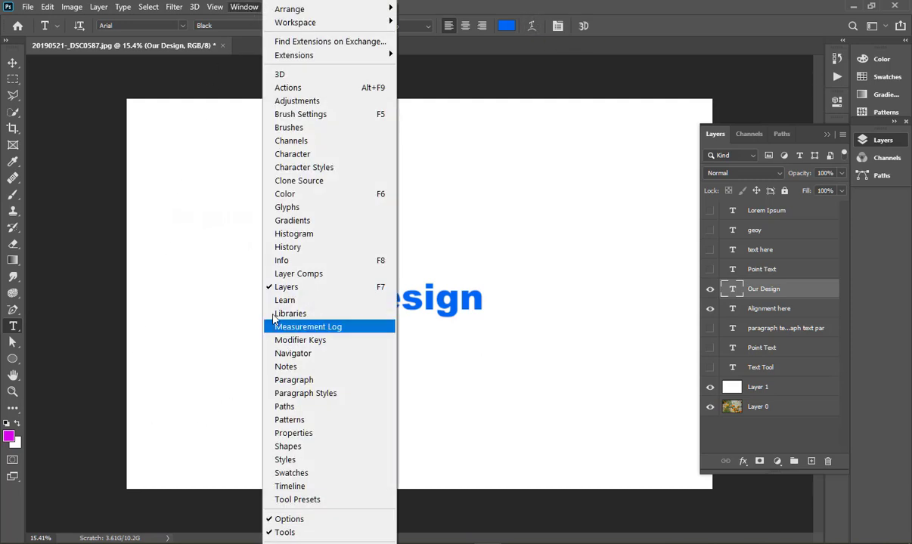
click(276, 459)
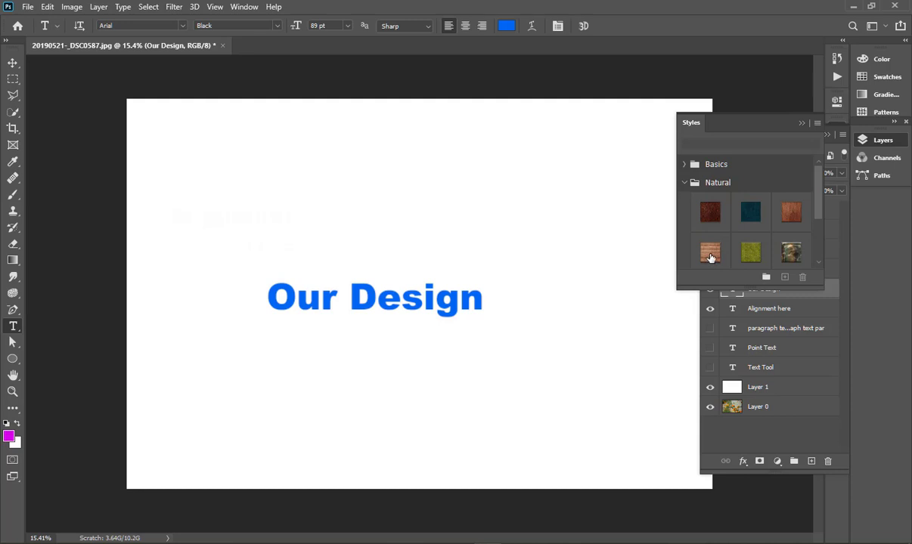
click(709, 258)
click(713, 216)
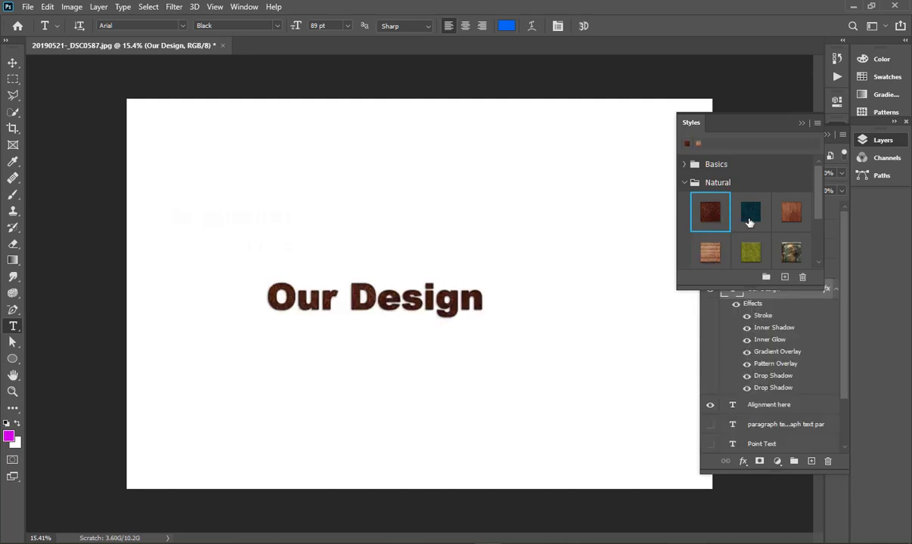
click(750, 214)
click(789, 252)
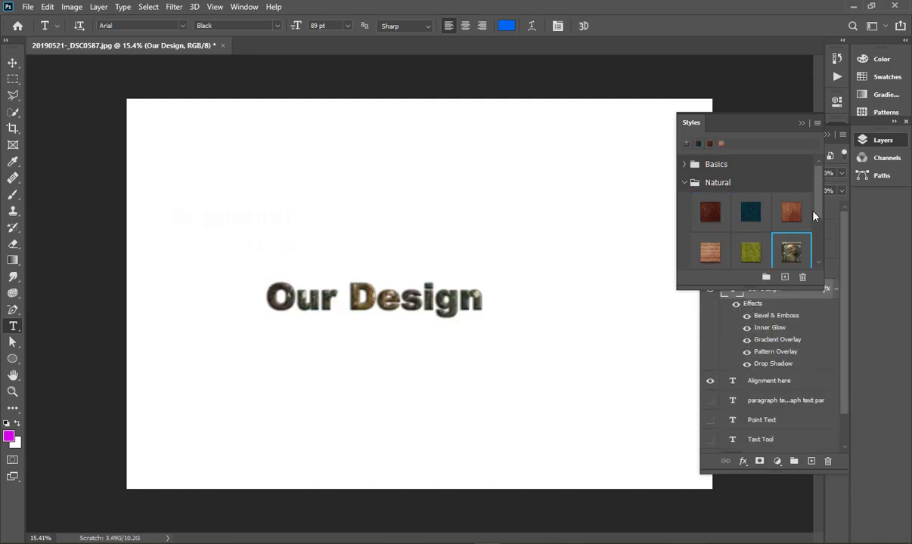
Try the rough stone-like Natural style on "Our Design", and replace it with the white mottled Natural style.
drag(821, 207, 817, 247)
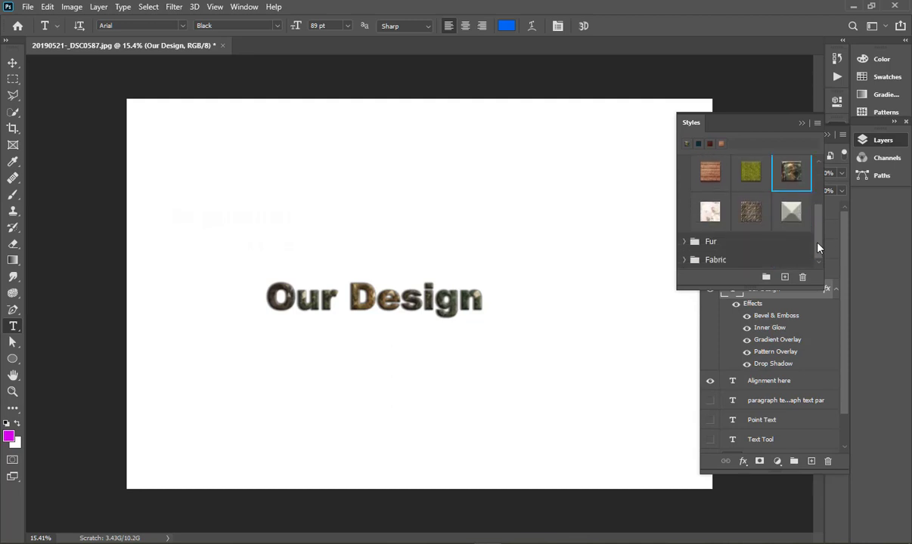
click(754, 215)
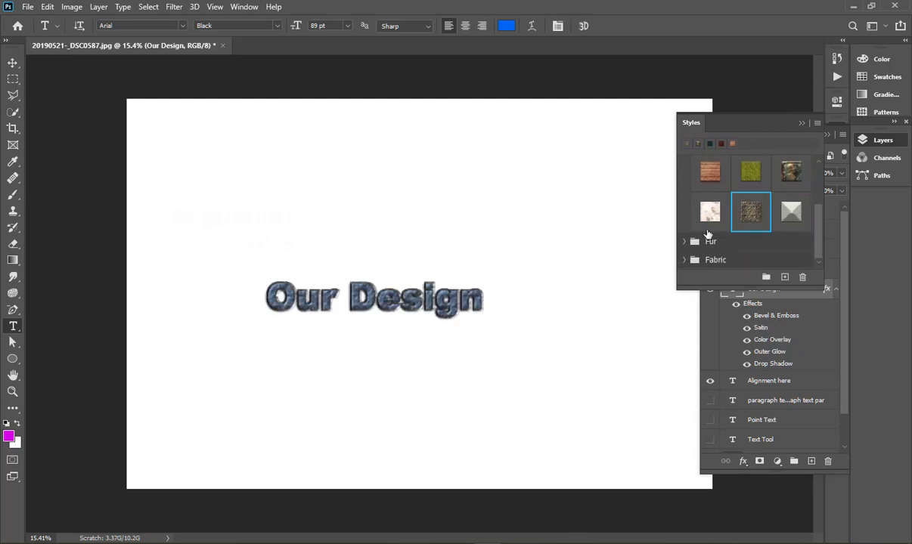
click(710, 213)
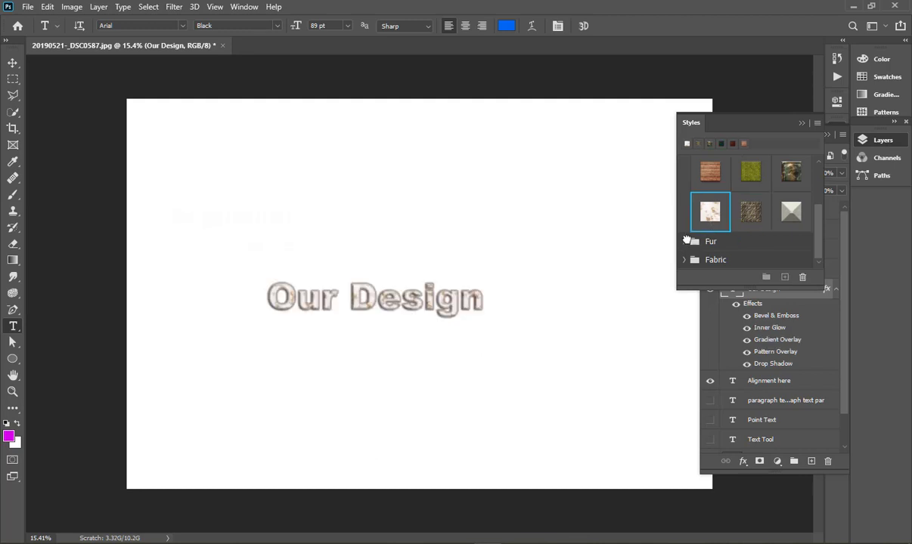
Try the brown style from the Fur group on "Our Design", and replace it with the leopard-spotted one.
click(685, 240)
drag(816, 226, 824, 247)
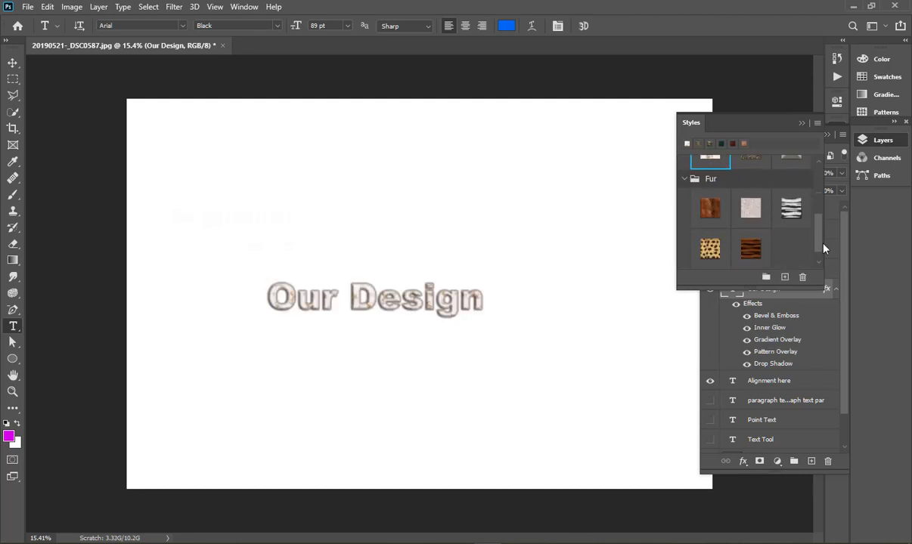
click(710, 209)
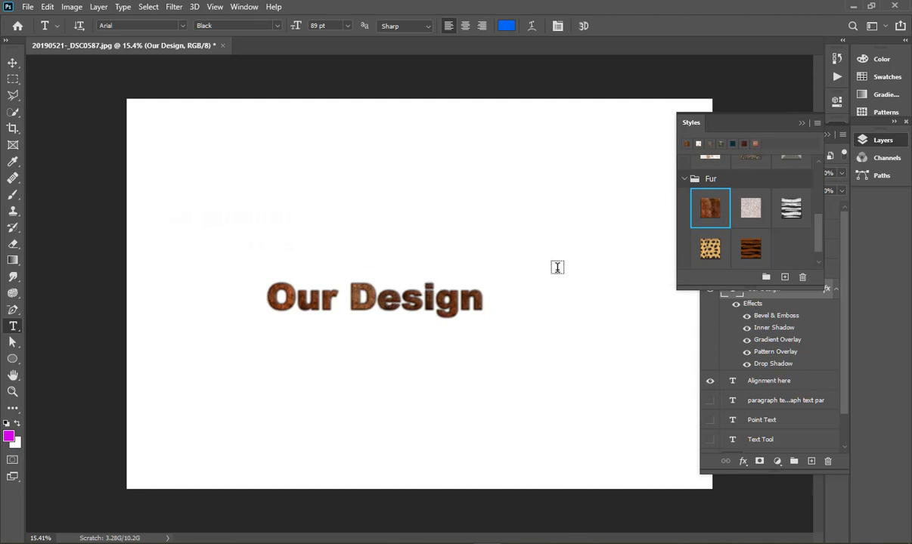
click(710, 250)
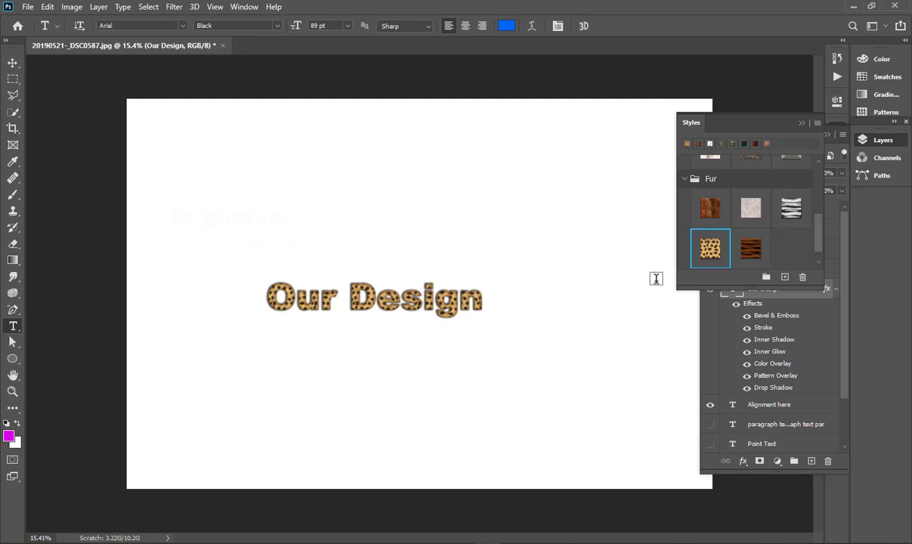
Put the style presets away and compare "Our Design" with its layer effects hidden and shown.
click(803, 122)
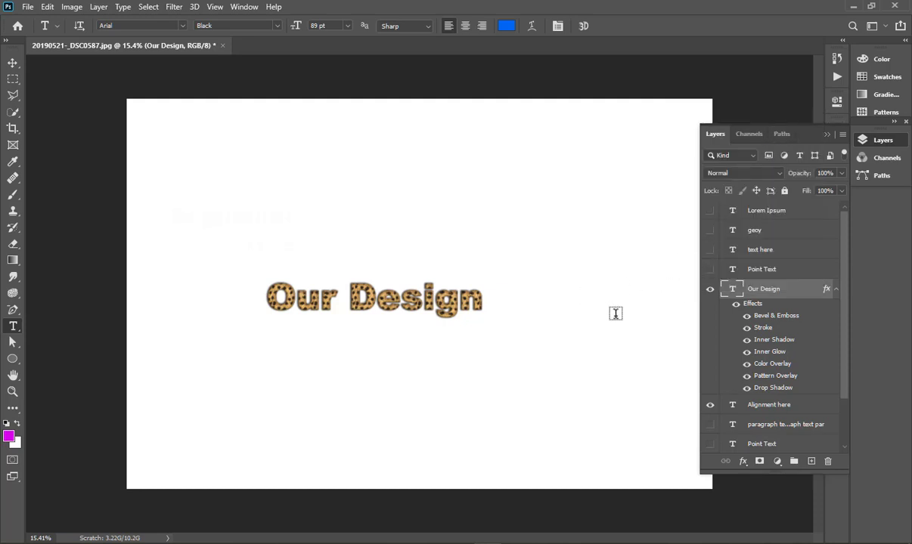
click(737, 305)
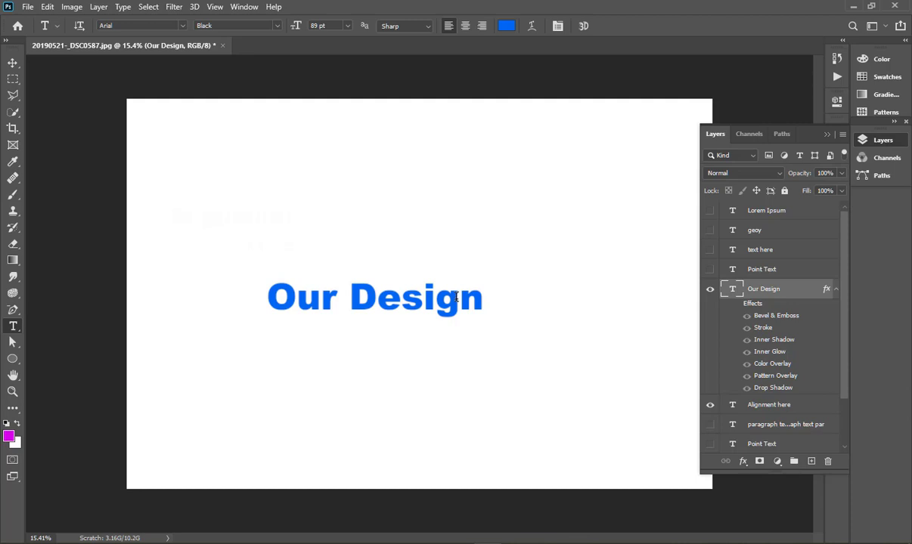
click(737, 306)
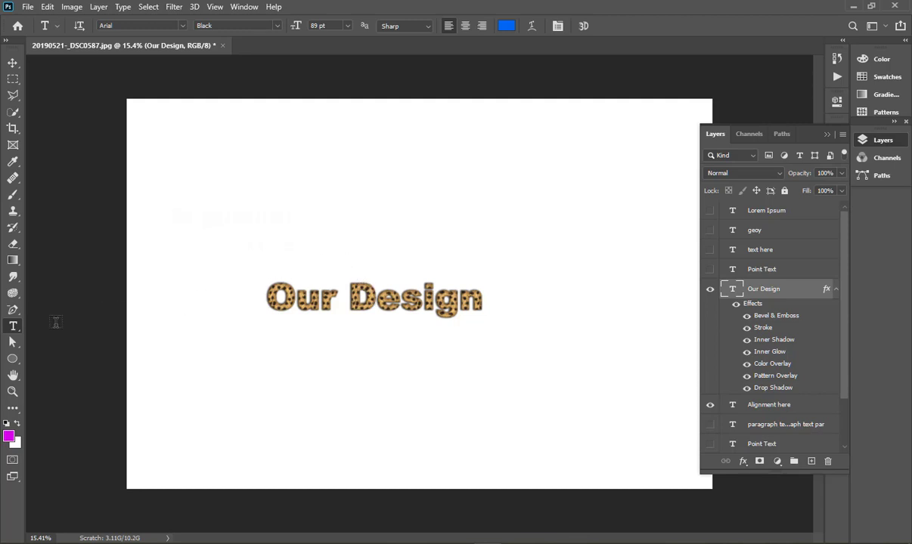
Hide the "Our Design", "Alignment here" and Layer 1 layers to expose the flower photo, and select Layer 0.
right_click(14, 329)
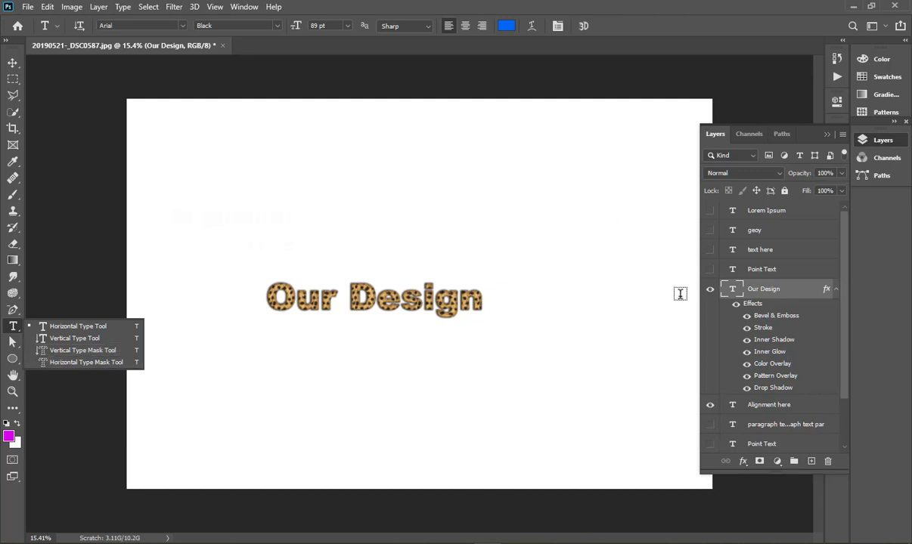
click(709, 289)
click(709, 404)
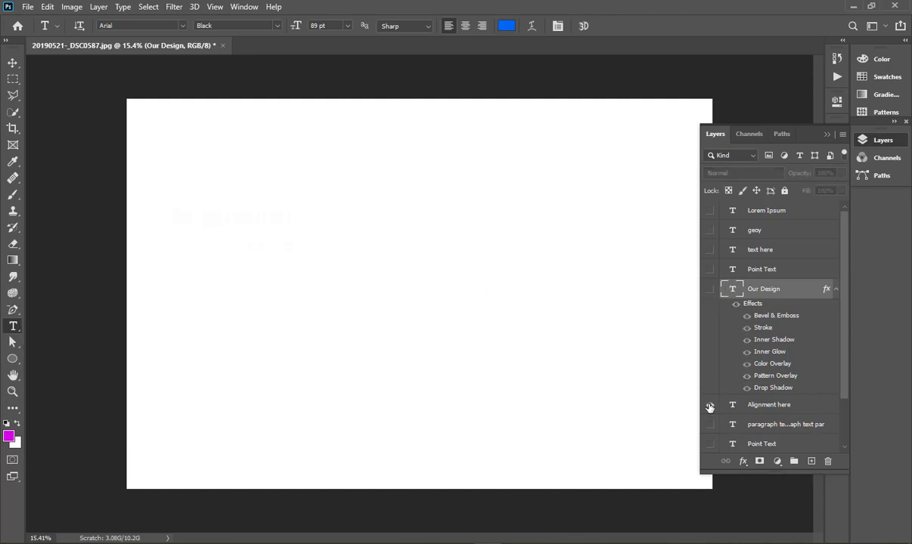
scroll(844, 330, down, 3)
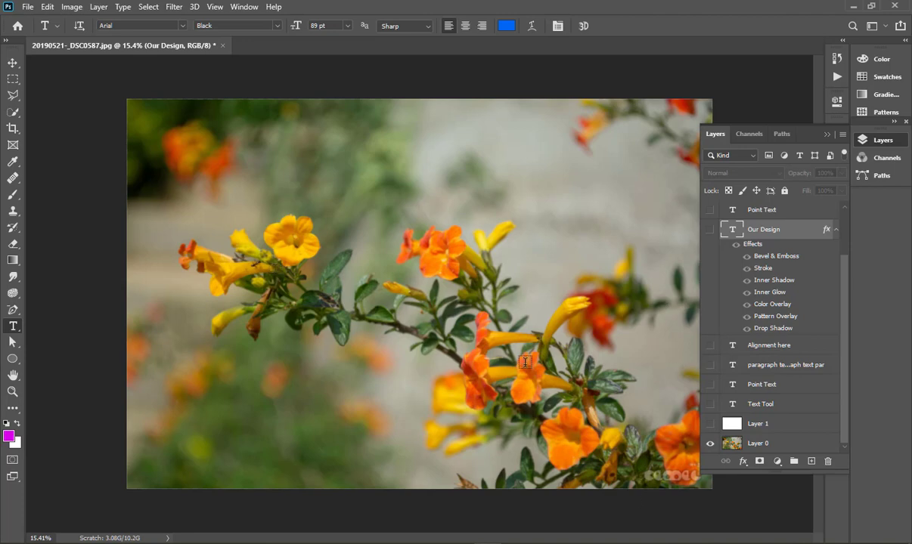
click(760, 443)
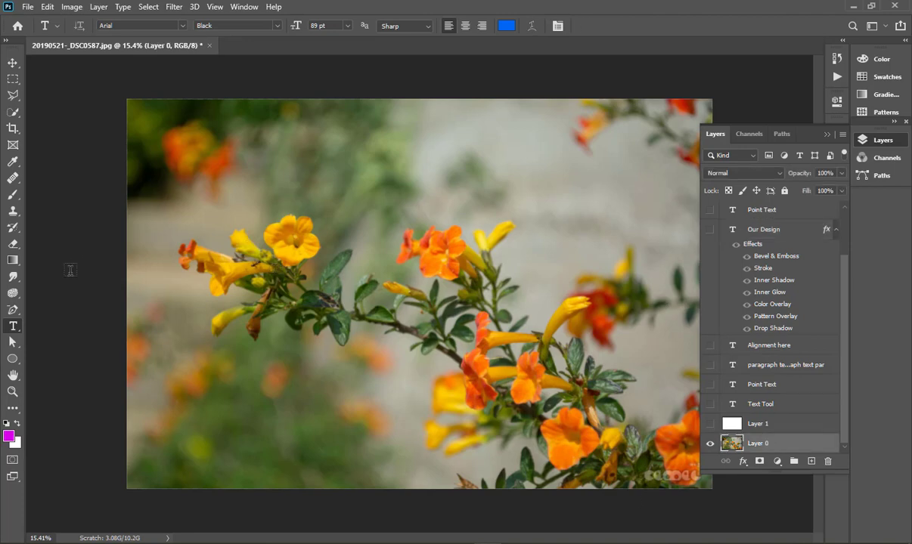
Write "OUR DESIGN" across the flowers in the upper middle of the photo with the Horizontal Type Mask Tool.
right_click(16, 322)
click(47, 350)
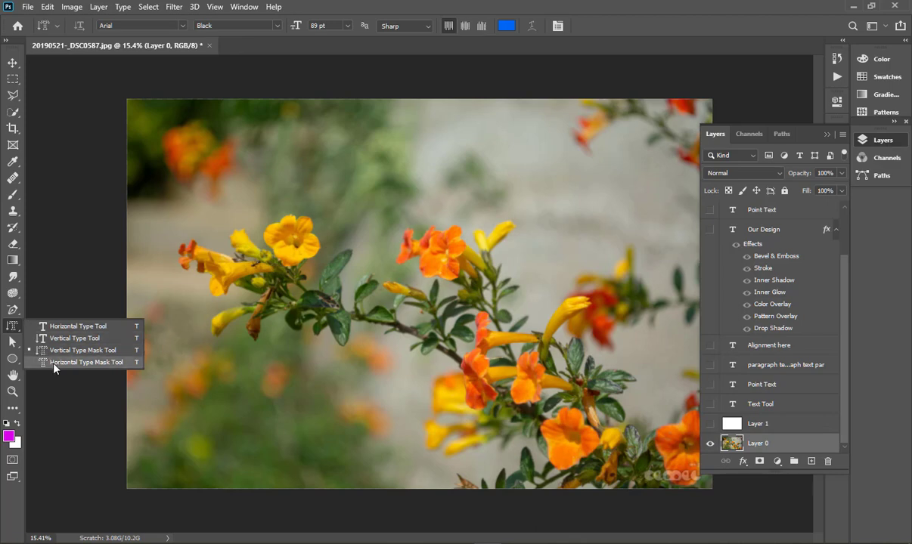
click(54, 366)
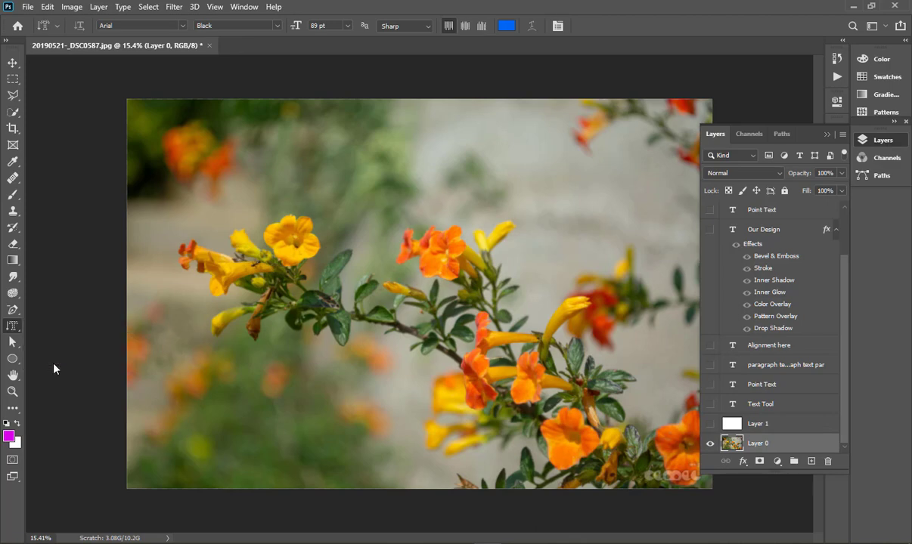
click(257, 266)
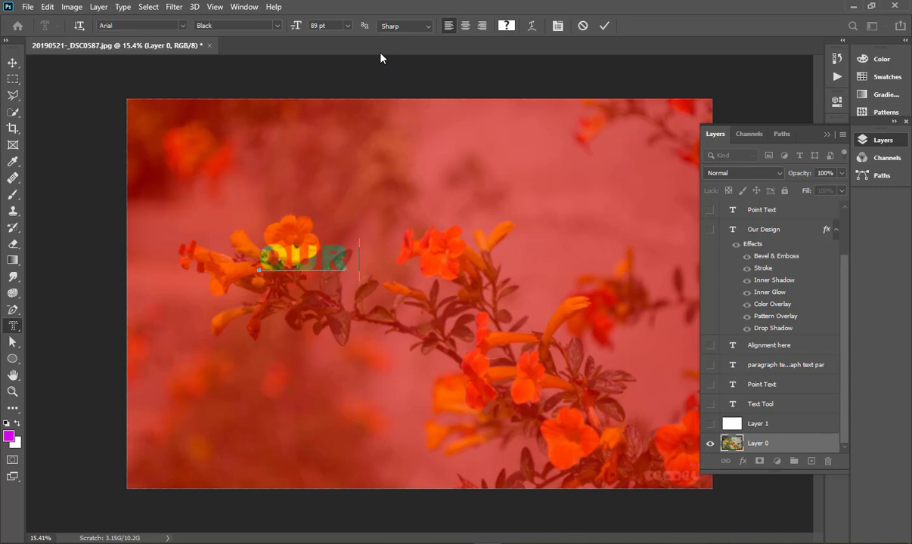
text(DESIGN)
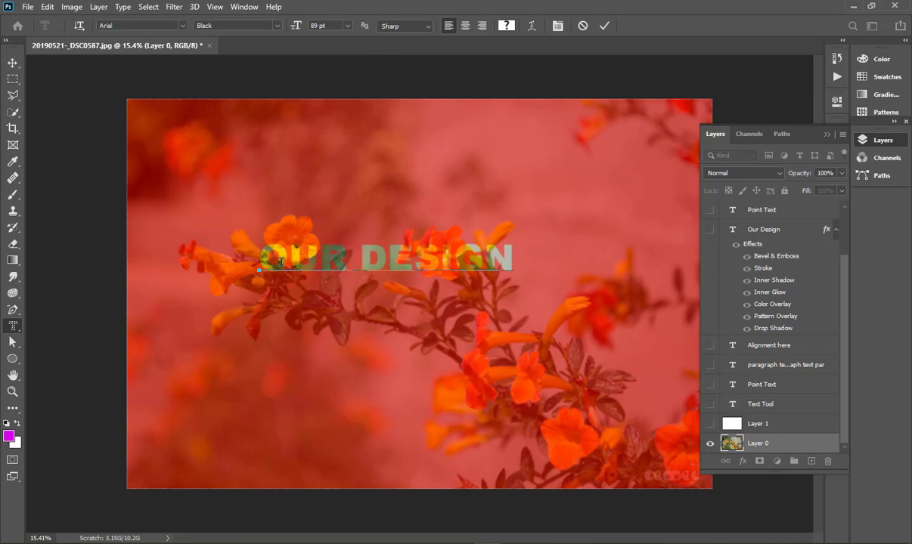
Commit the "OUR DESIGN" mask text as a selection and turn it into a layer mask on Layer 0.
drag(271, 265, 398, 260)
drag(512, 252, 245, 257)
drag(361, 241, 268, 256)
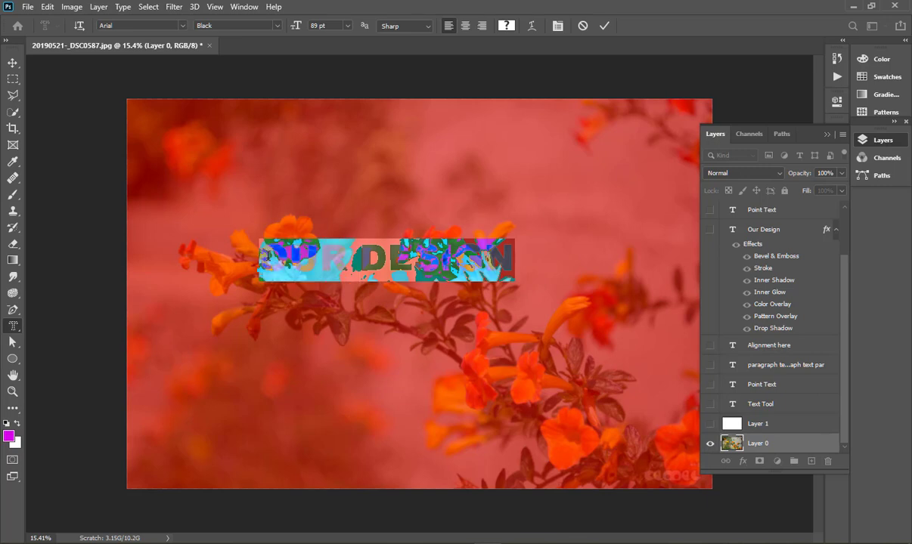
click(604, 27)
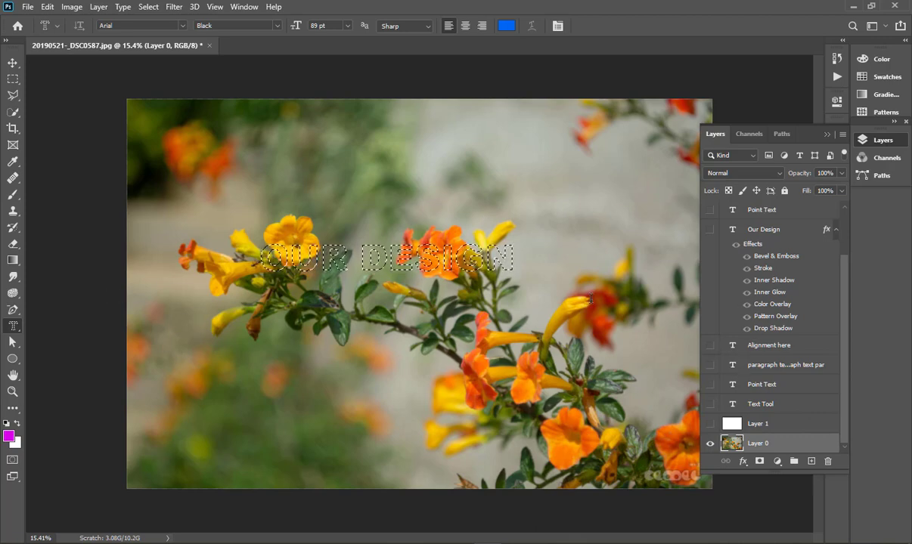
click(759, 463)
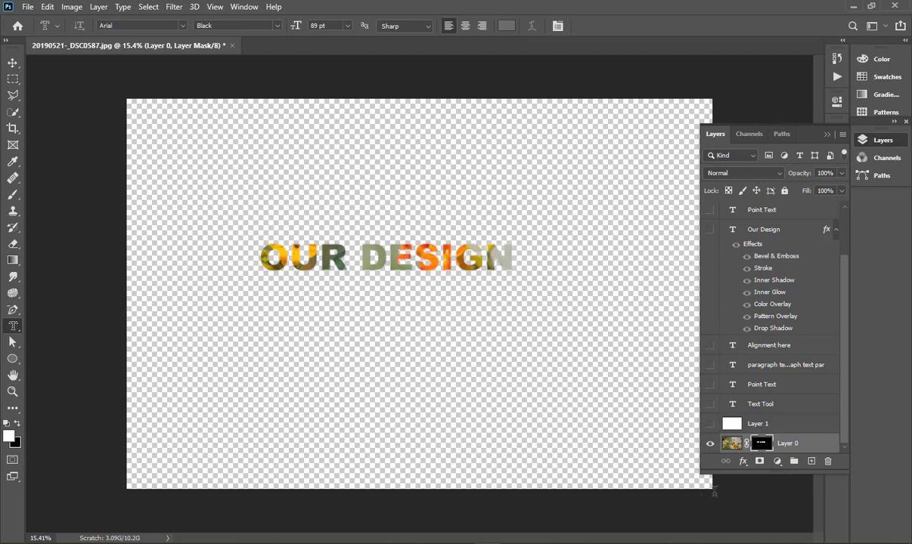
Unlink Layer 0's mask from its image and move only the "OUR DESIGN" mask slightly down and to the right.
drag(722, 477, 725, 493)
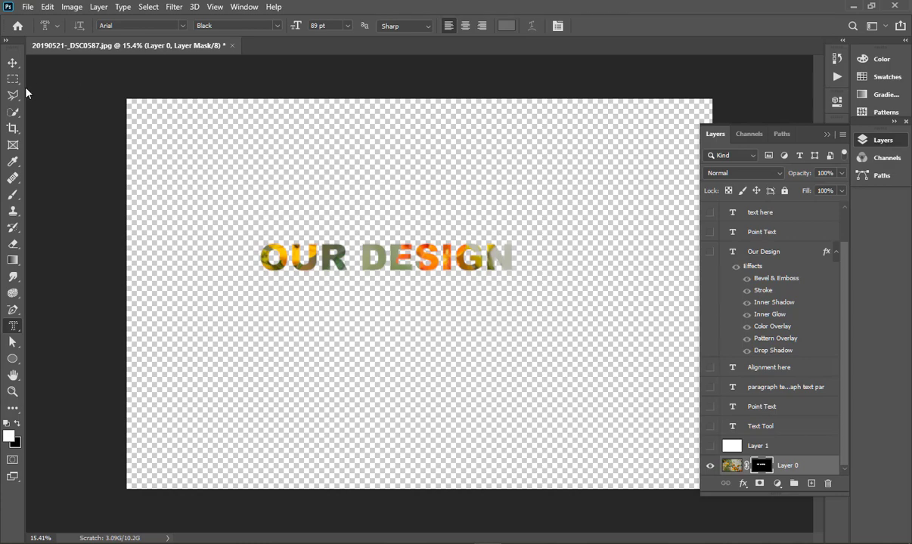
click(13, 62)
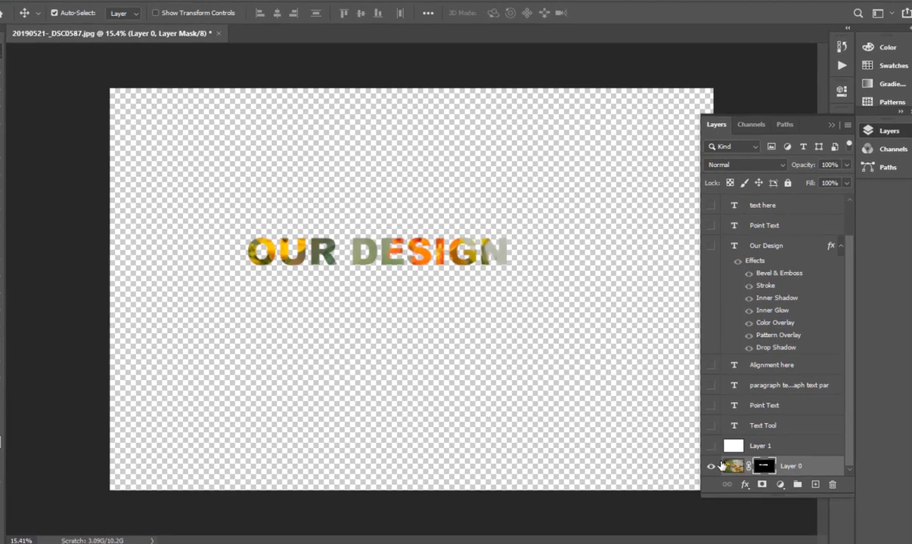
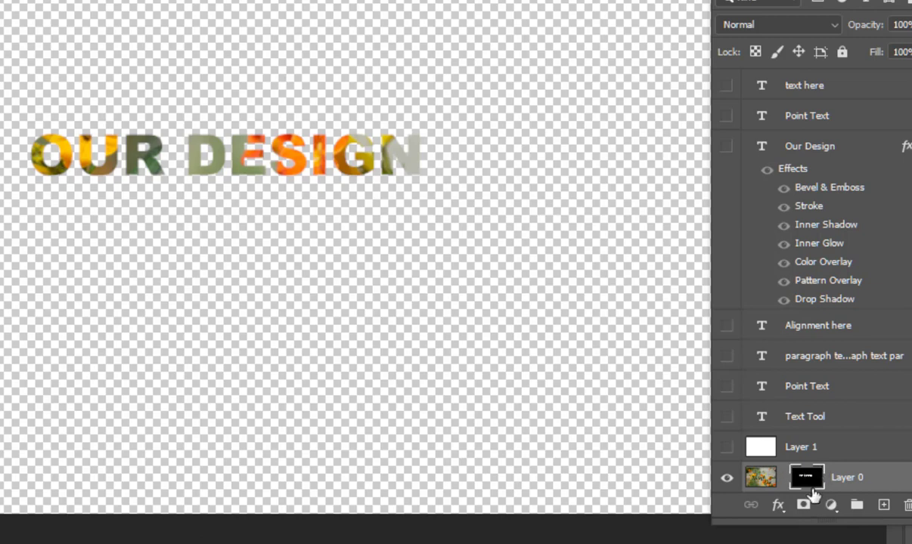
click(774, 479)
click(804, 481)
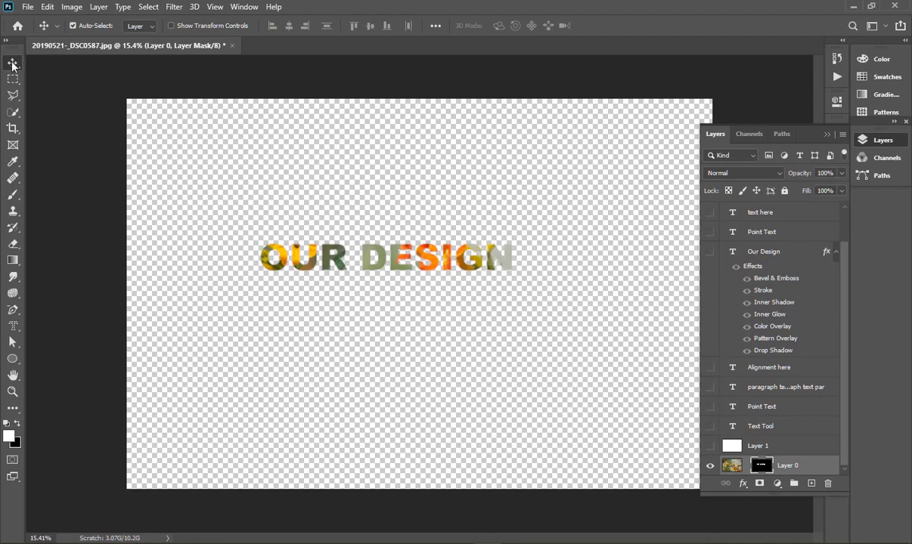
drag(347, 272, 395, 312)
Select Layer 0's image instead of its mask and move the photo down until it leaves the lettering.
click(724, 467)
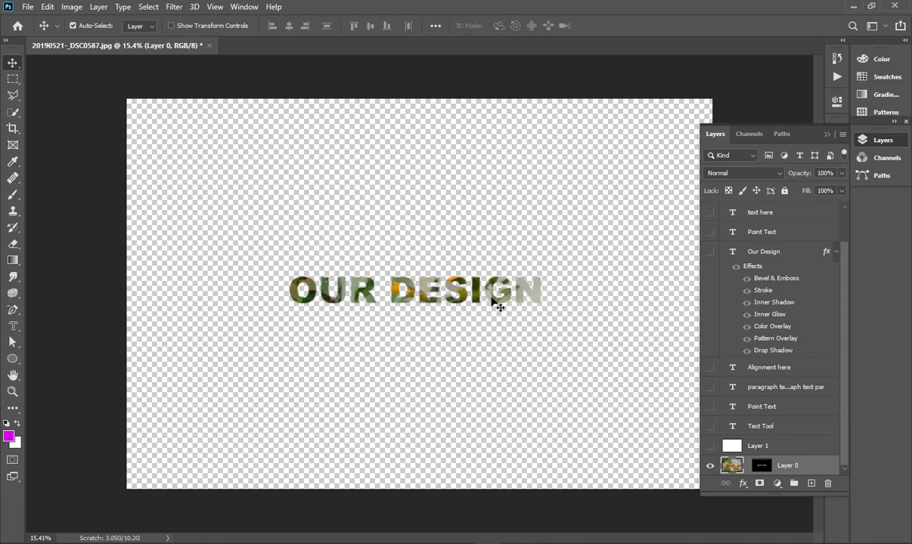
drag(492, 301, 463, 454)
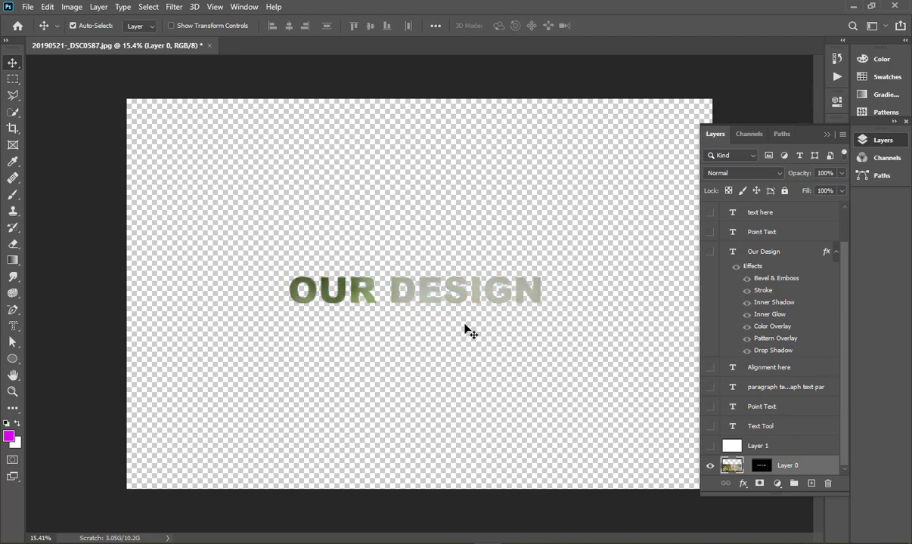
drag(476, 299, 474, 385)
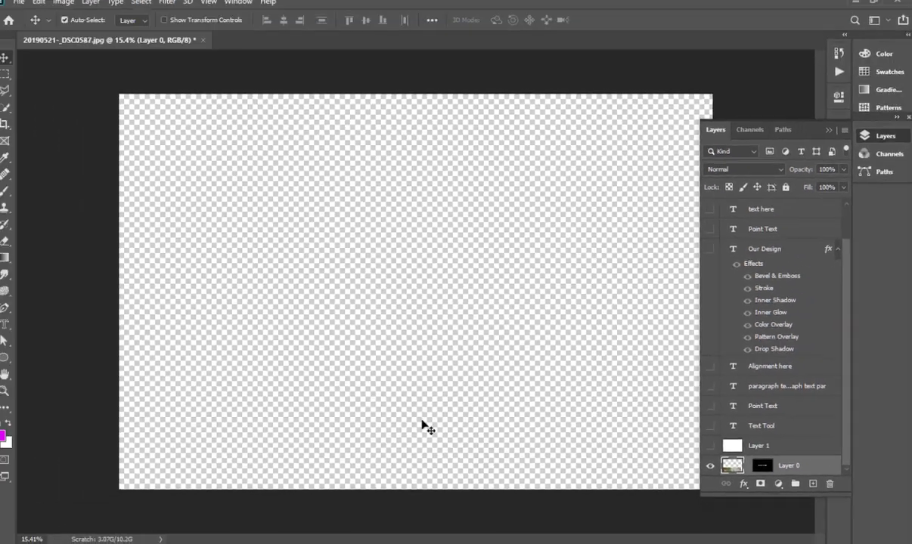
Move the photo back up behind the mask until it fills the whole "OUR DESIGN" lettering.
drag(425, 420, 403, 265)
drag(428, 440, 431, 127)
drag(401, 427, 425, 133)
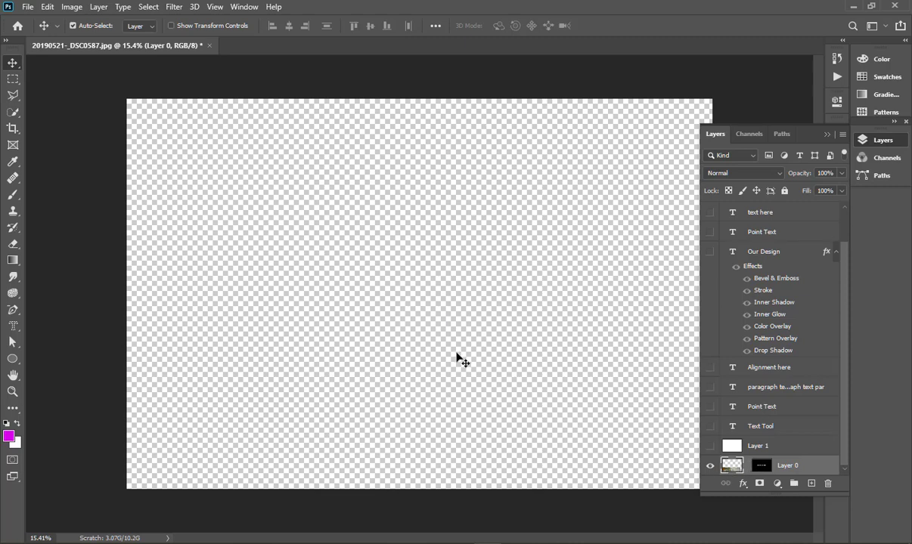
drag(433, 394, 417, 187)
drag(413, 397, 412, 161)
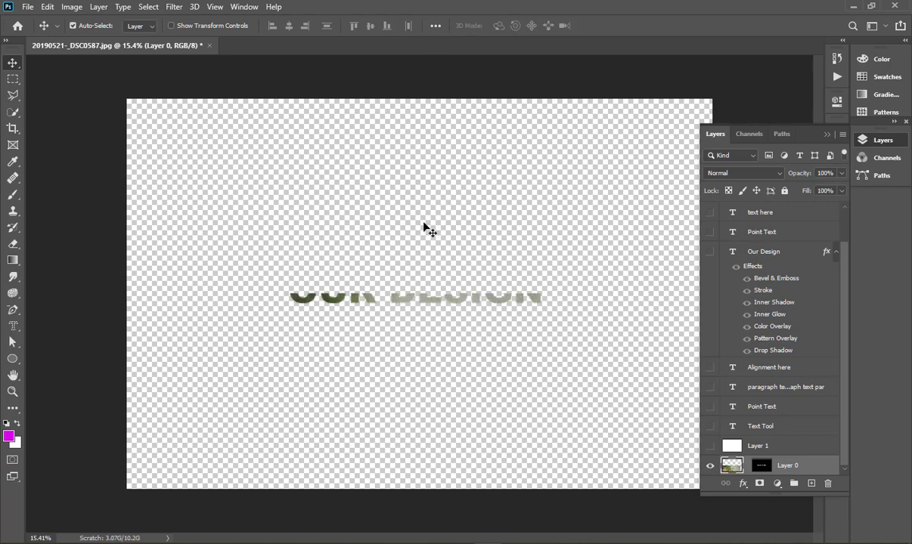
drag(403, 287, 395, 110)
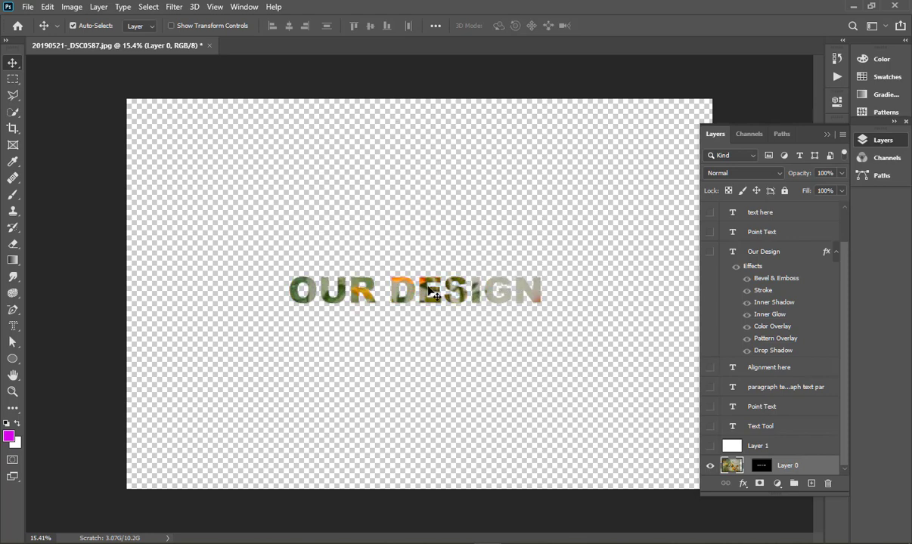
Reposition the photo inside the lettering so that the orange flowers fall on the letters "DES".
drag(429, 291, 428, 234)
drag(426, 294, 413, 257)
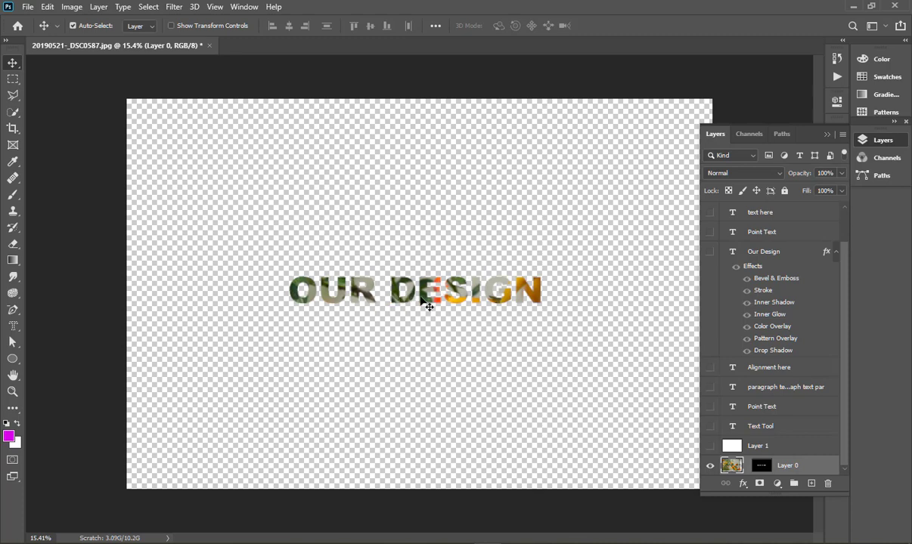
drag(422, 297, 380, 258)
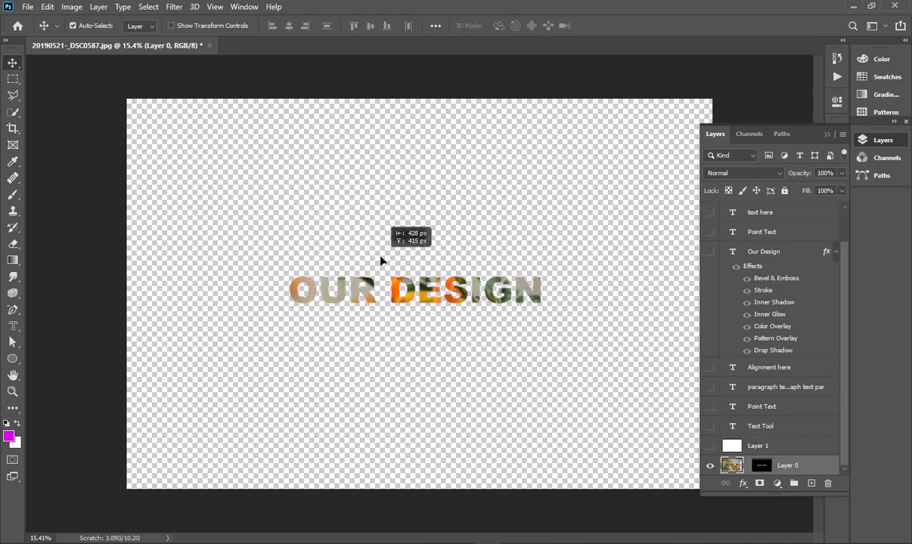
Link Layer 0's image and mask again, and move the photo-filled text around the canvas, ending below its centre.
click(747, 466)
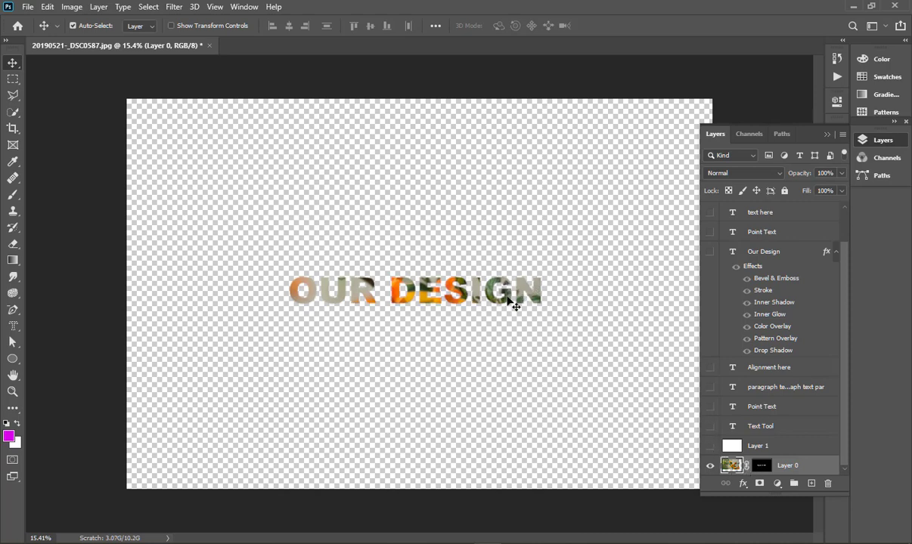
drag(482, 272, 326, 123)
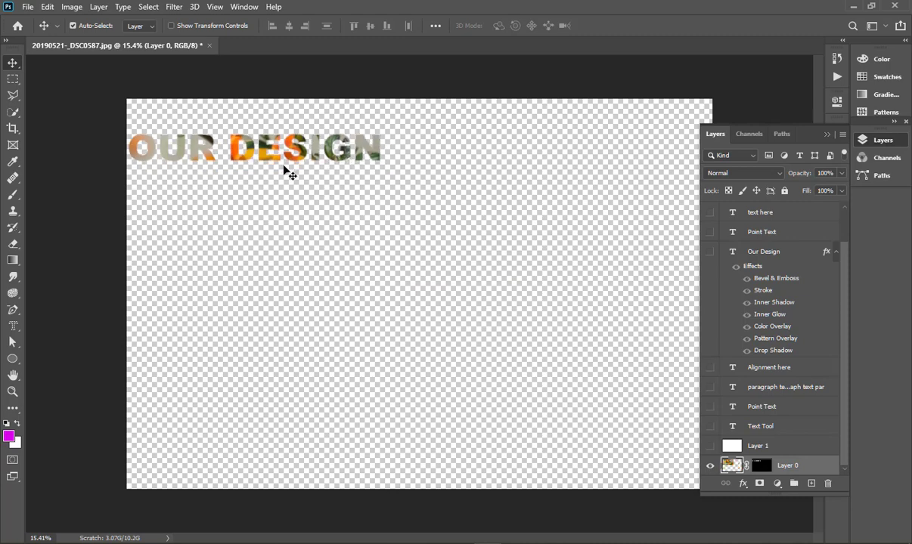
drag(267, 160, 575, 454)
drag(605, 424, 656, 135)
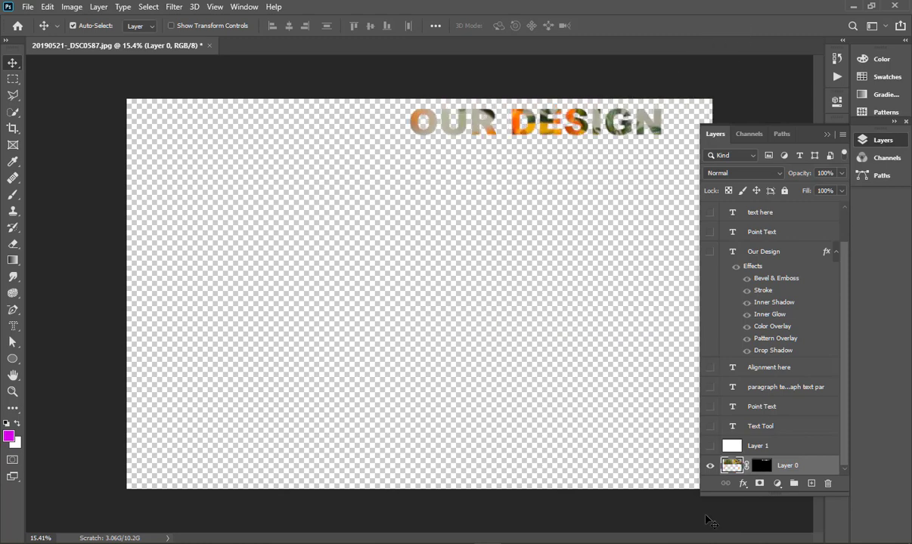
drag(582, 127, 473, 310)
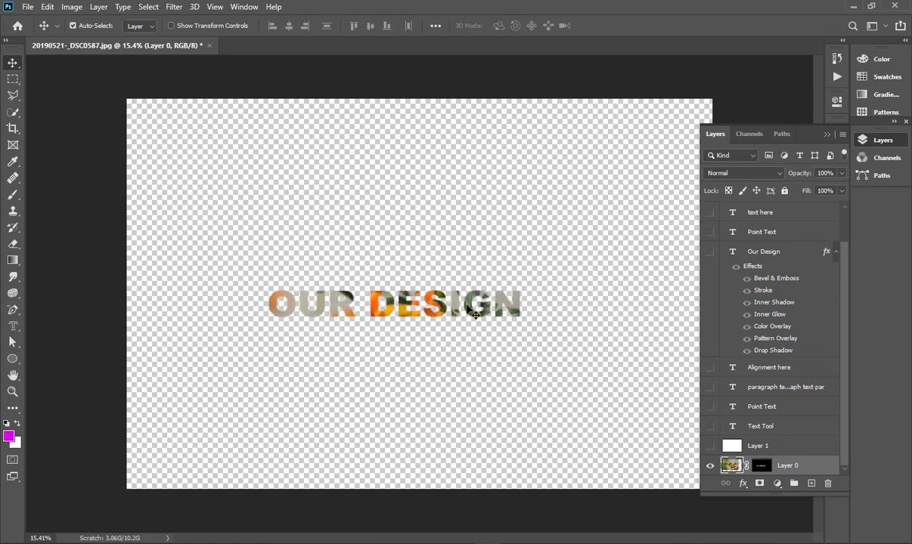
drag(473, 310, 527, 355)
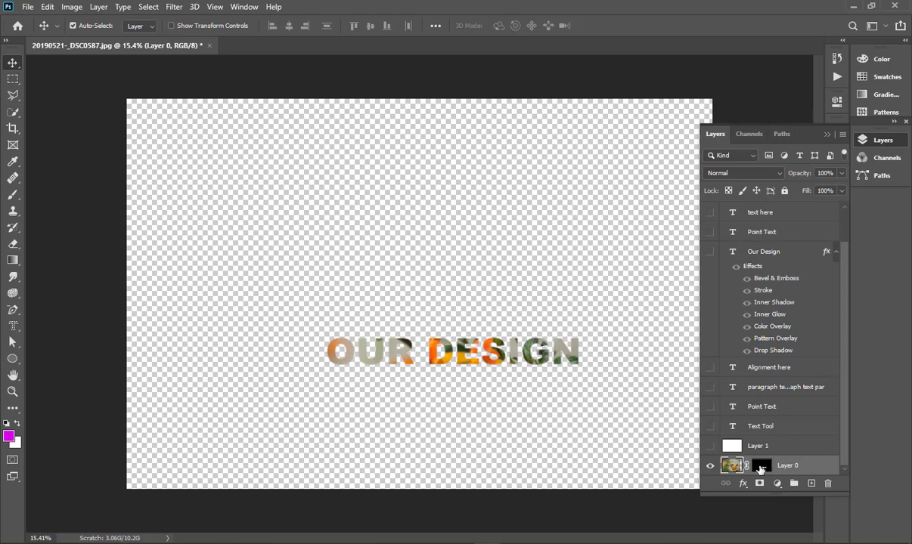
Disable Layer 0's mask to reveal the whole photo and enable it again, going through the cycle twice.
right_click(761, 469)
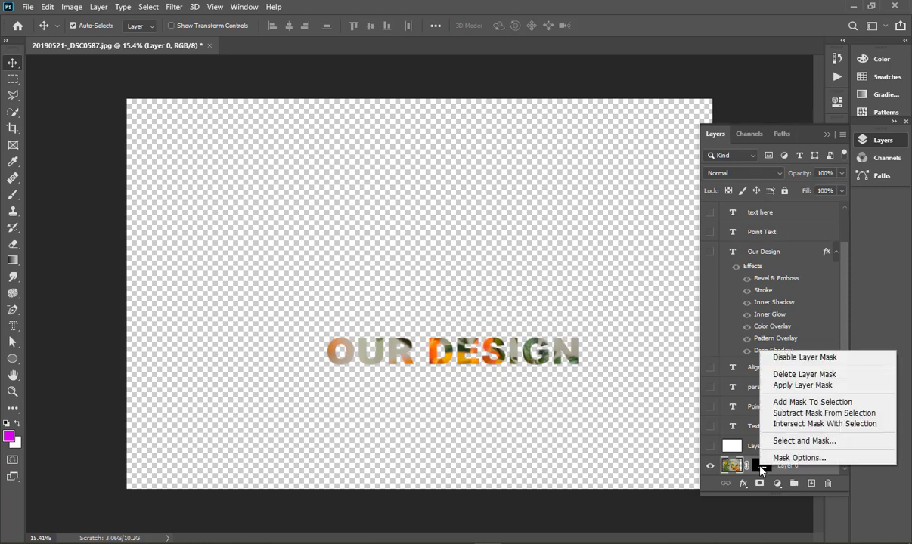
click(805, 360)
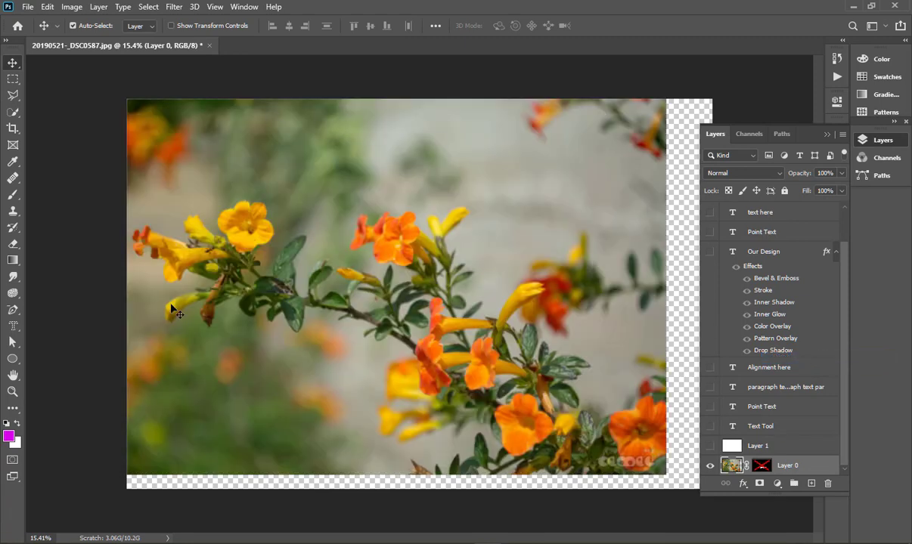
right_click(760, 469)
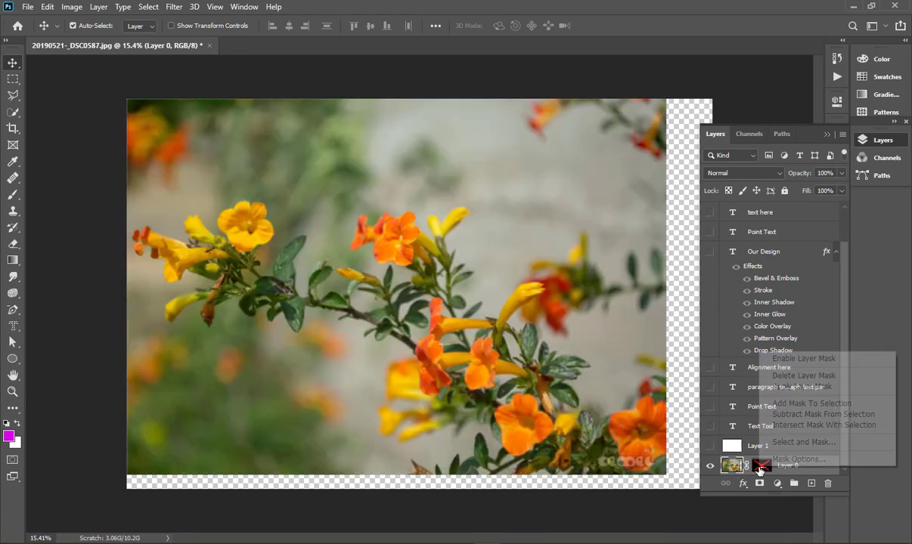
click(808, 360)
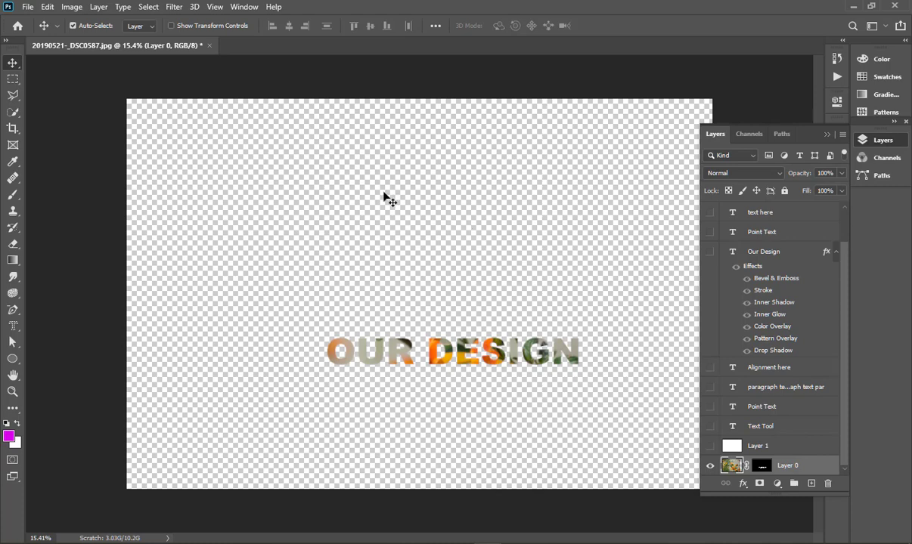
right_click(759, 466)
click(762, 333)
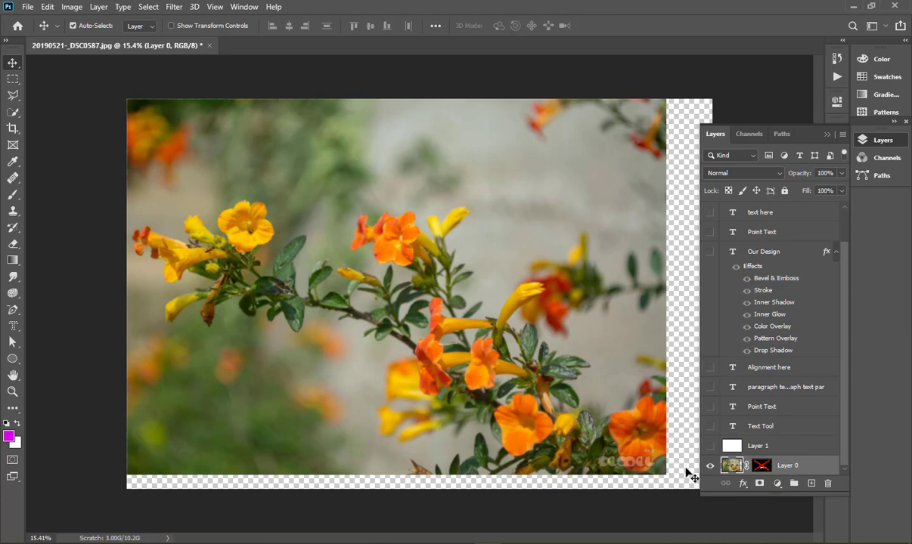
right_click(761, 469)
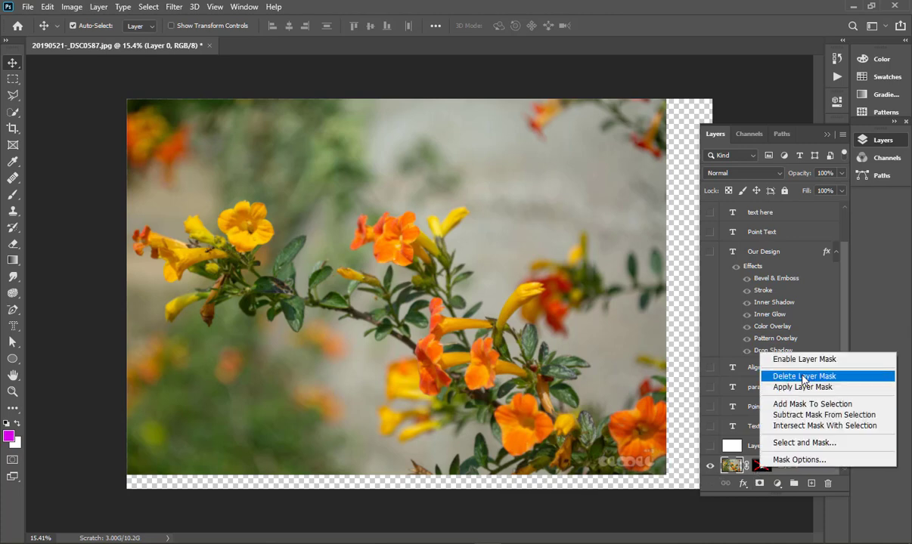
click(771, 359)
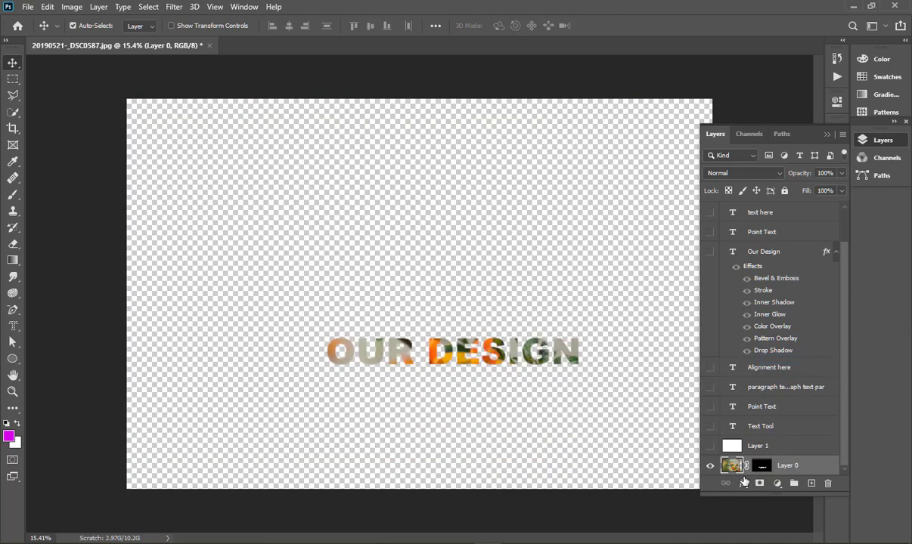
Move Layer 0's mask up and left so the lettering sits in the canvas's upper left, and delete the mask without applying it.
click(762, 469)
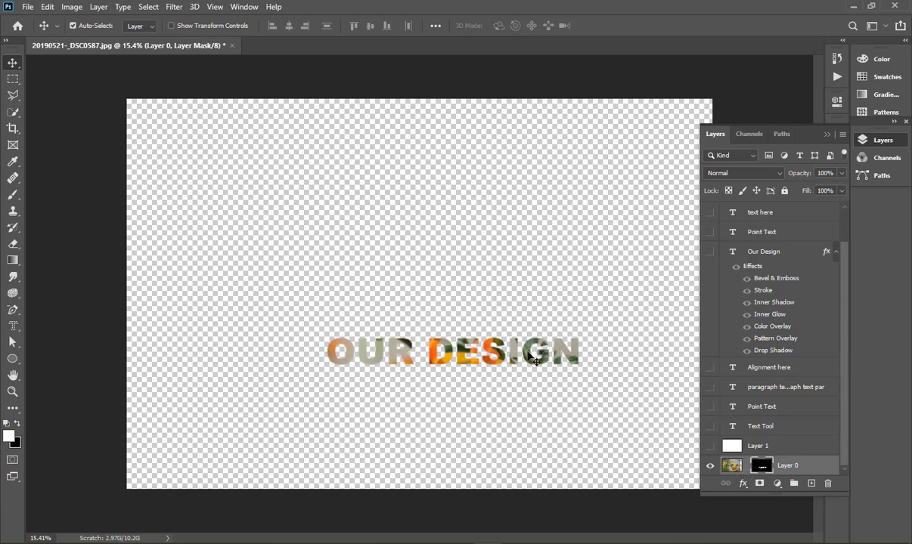
drag(516, 348, 361, 238)
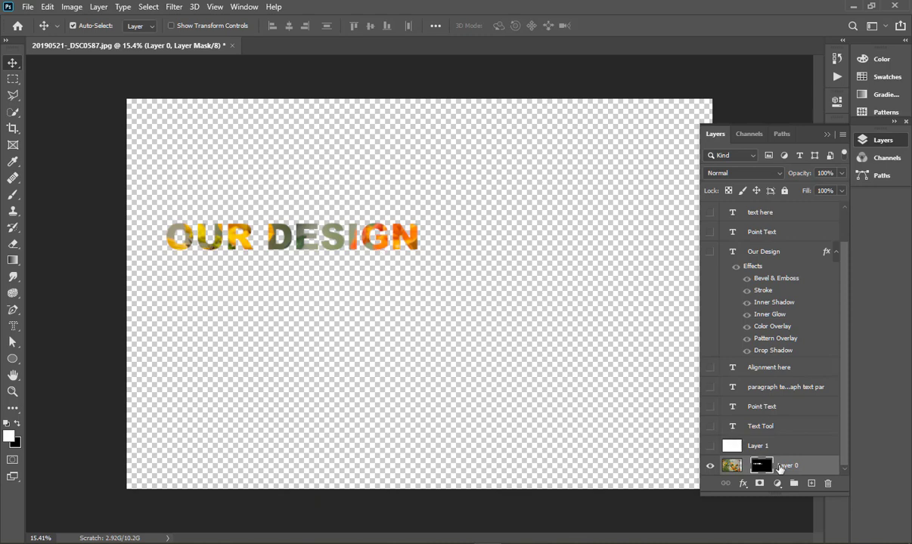
drag(762, 470, 827, 484)
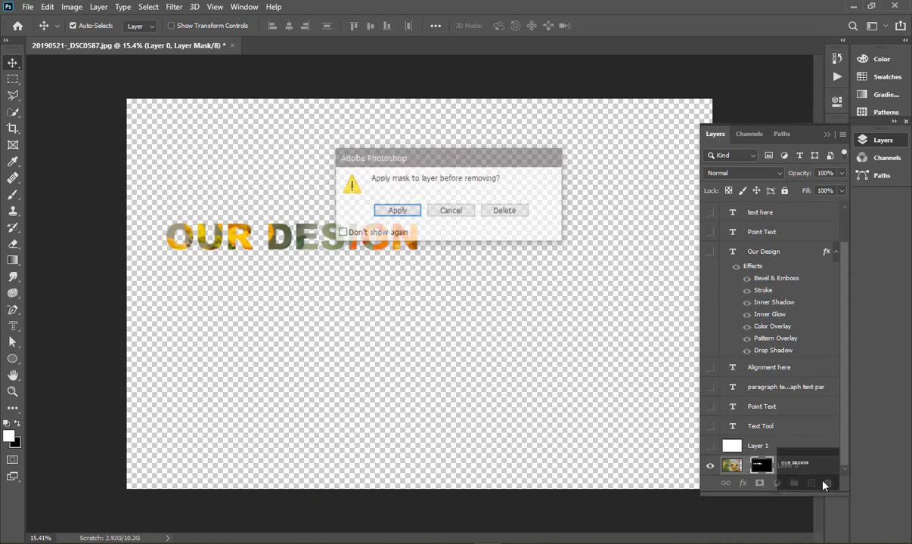
click(520, 210)
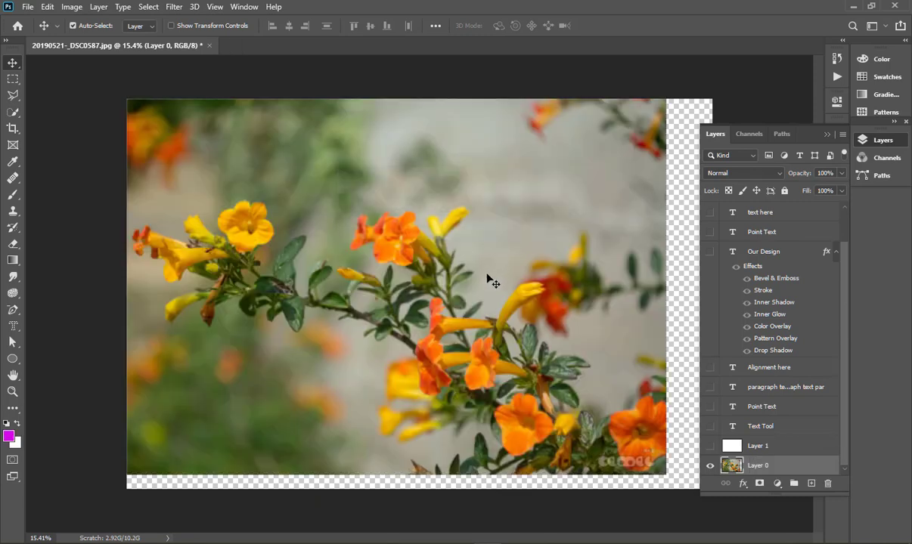
Move the unmasked photo to cover the canvas, and undo both this move and the mask's deletion.
drag(474, 315, 518, 327)
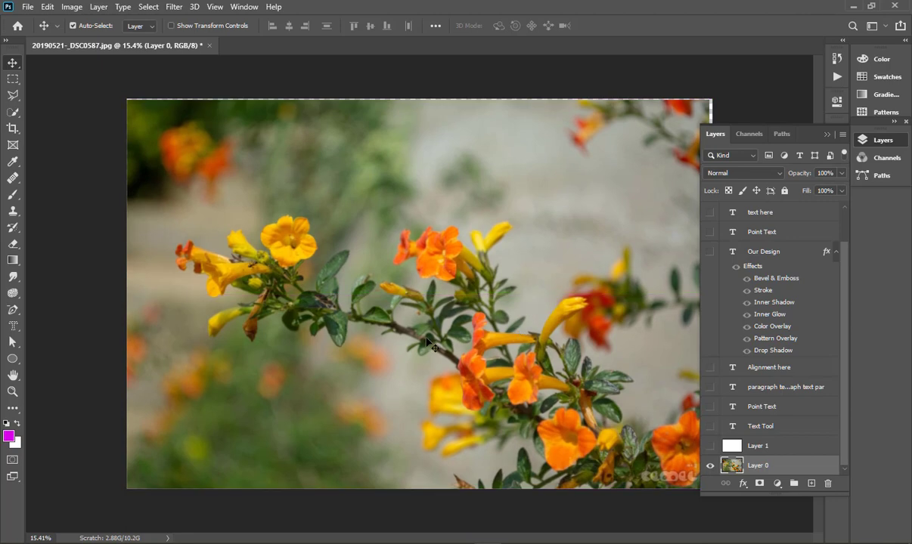
key(ctrl)
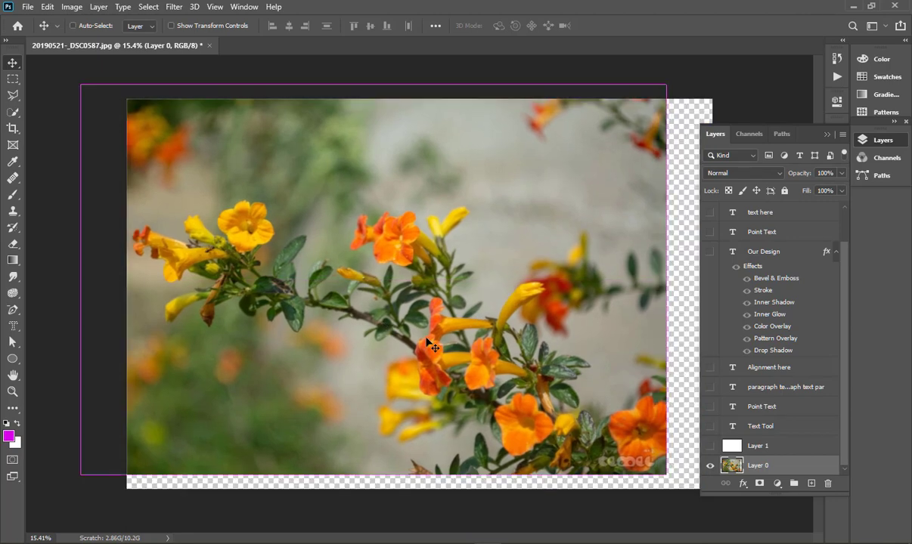
key(z)
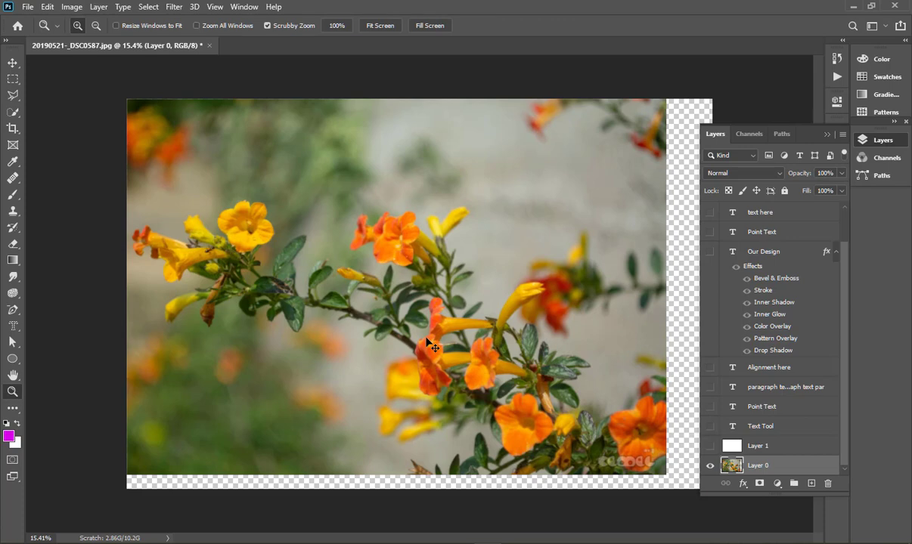
key(ctrl+z)
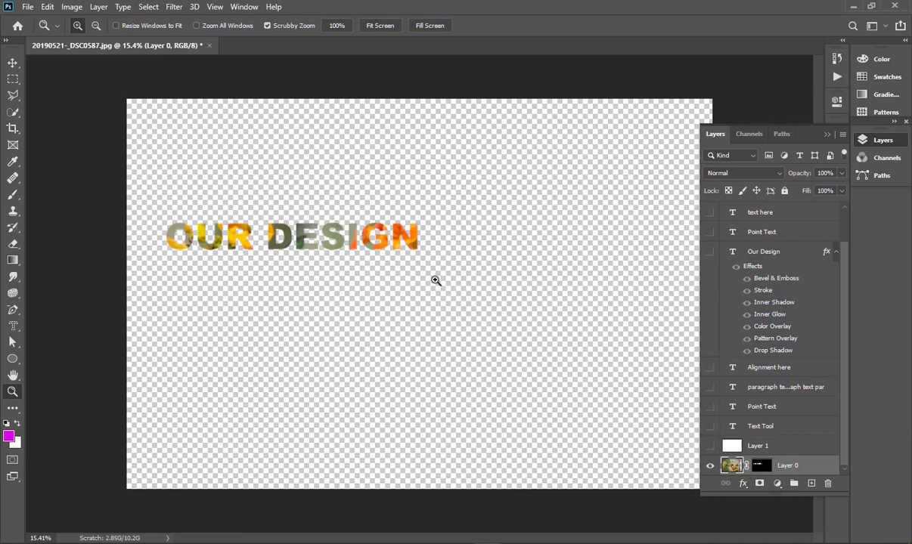
Apply Layer 0's mask permanently to the photo, and undo applying it.
right_click(761, 468)
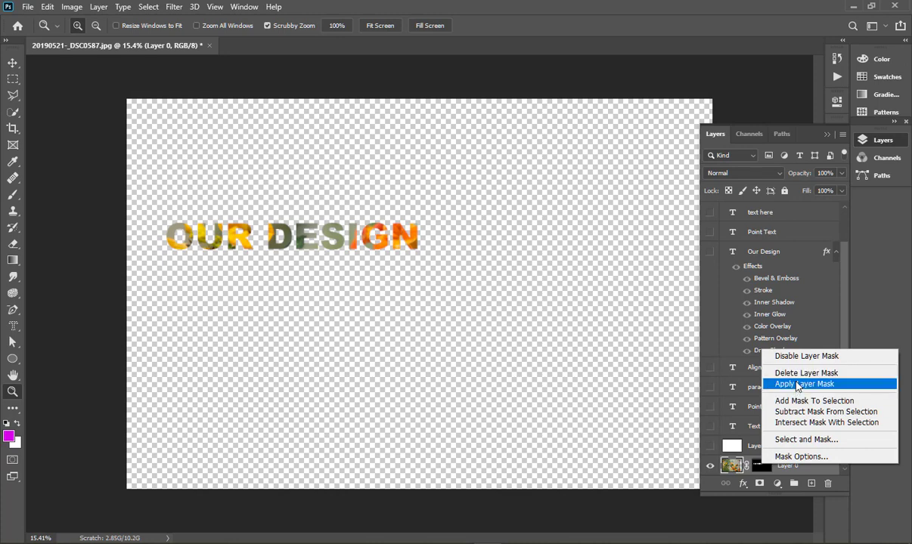
click(798, 384)
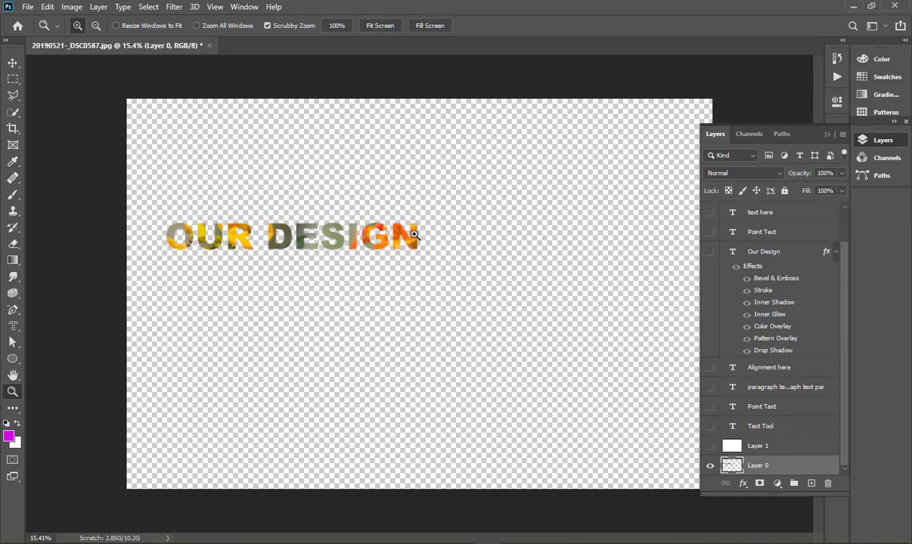
key(ctrl+z)
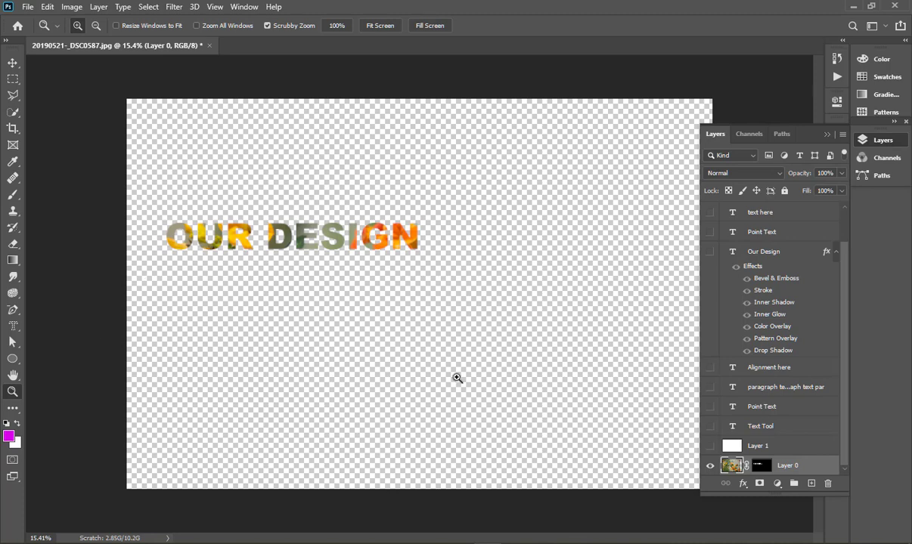
Delete Layer 0's mask without applying it, and move the photo down and right to cover the canvas.
drag(772, 462, 828, 483)
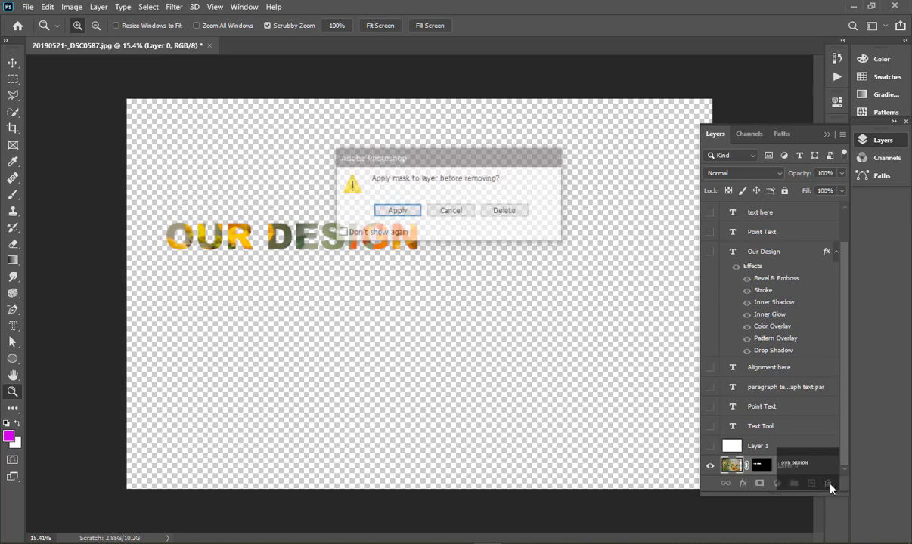
click(505, 211)
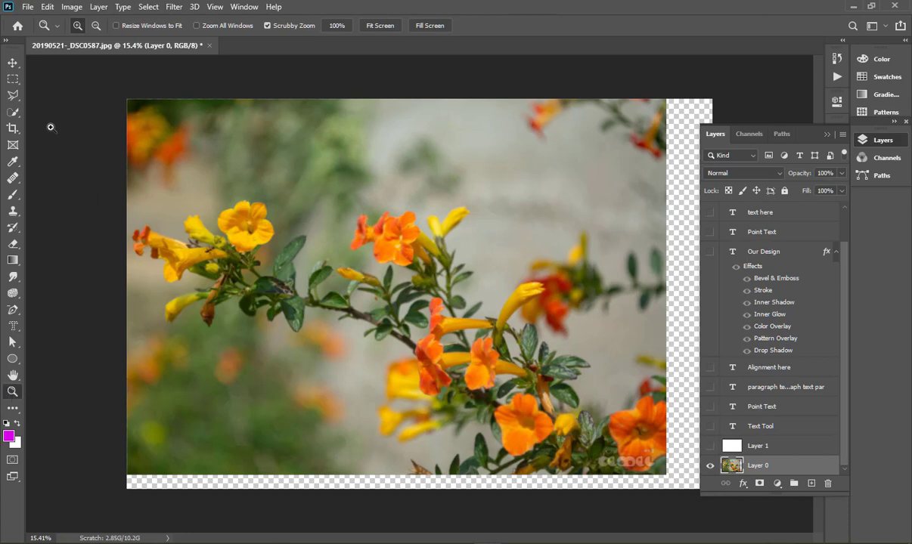
click(12, 63)
drag(227, 134, 262, 149)
Create a vertical "DESIGN" text selection over the yellow flowers with the Vertical Type Mask Tool.
click(13, 326)
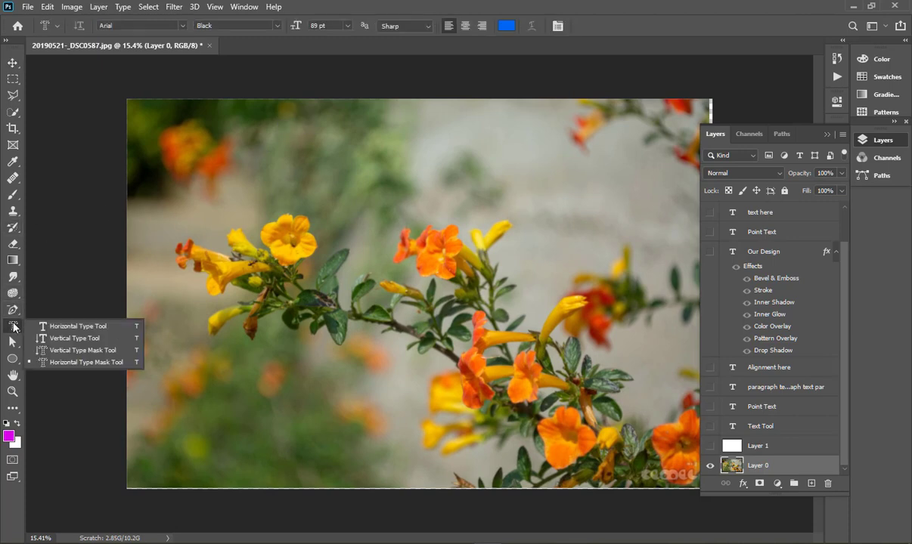
click(53, 351)
click(278, 151)
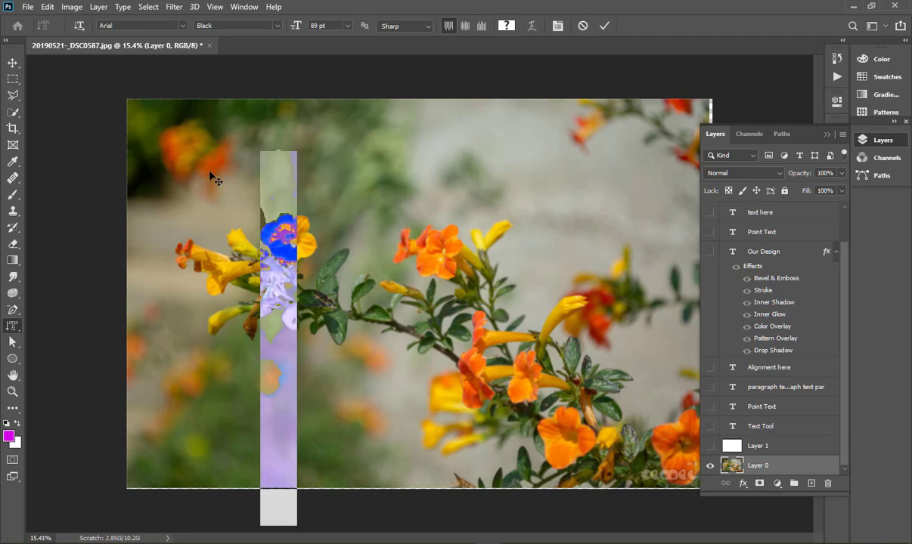
text(DE)
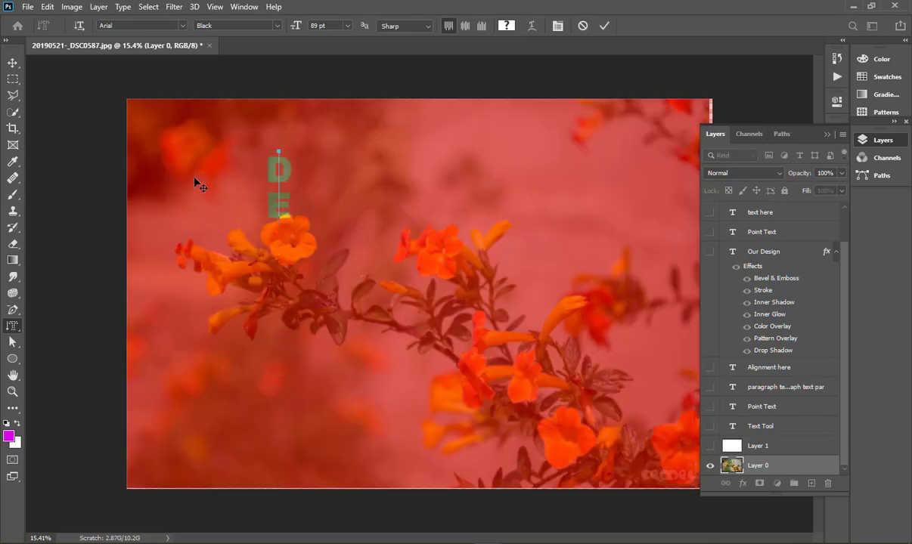
text(SIGN)
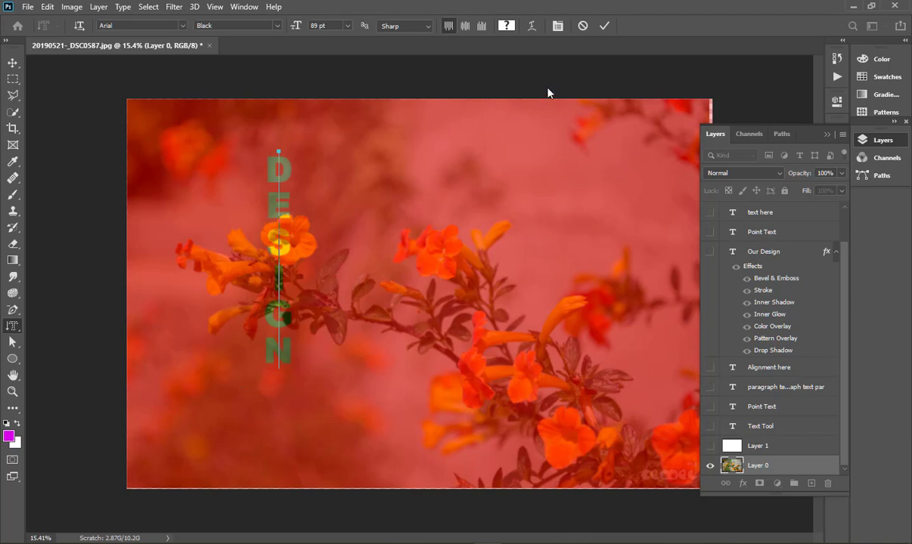
click(608, 28)
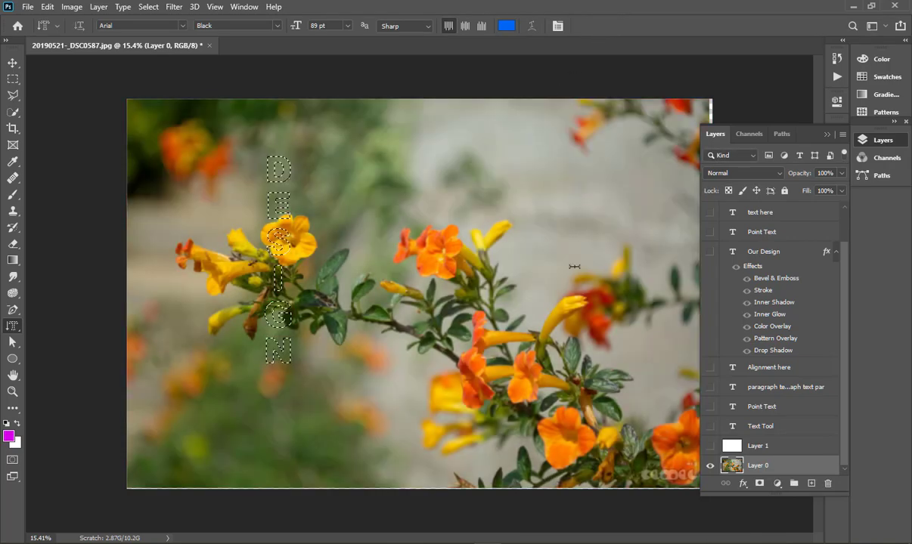
Turn the "DESIGN" selection into a layer mask on Layer 0, unlink it from the image and shift the mask slightly down and right.
click(760, 484)
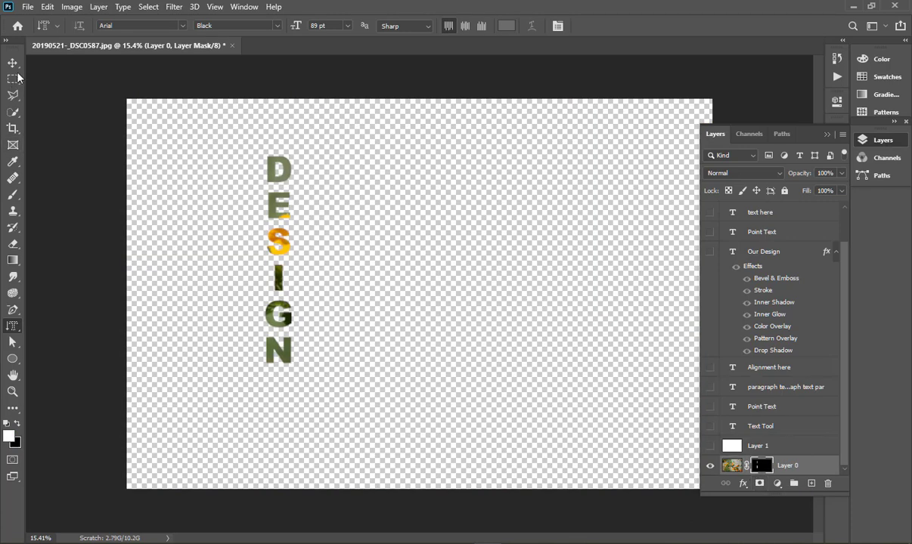
key(v)
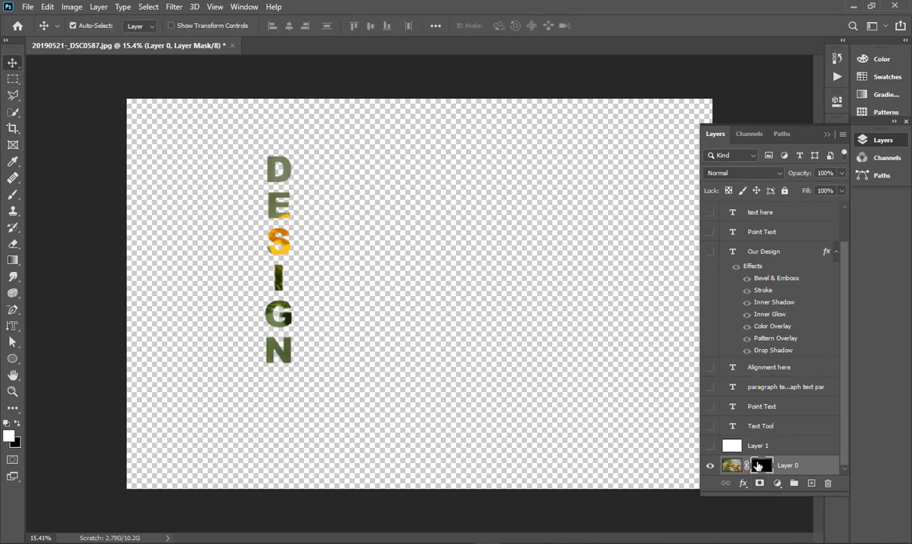
click(745, 468)
drag(279, 329, 291, 351)
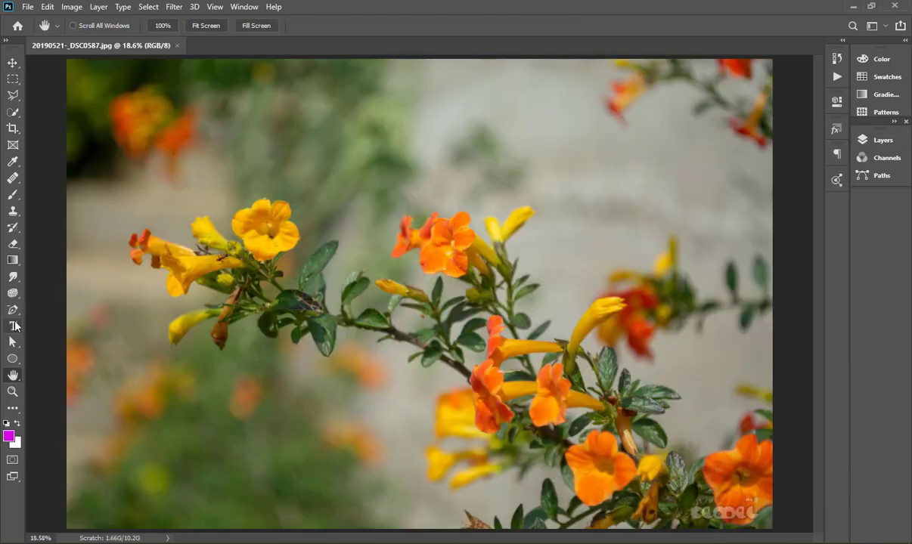
Add the horizontal text "Mask" over the middle of the unedited flower photo and enlarge it to 154 pt.
click(14, 326)
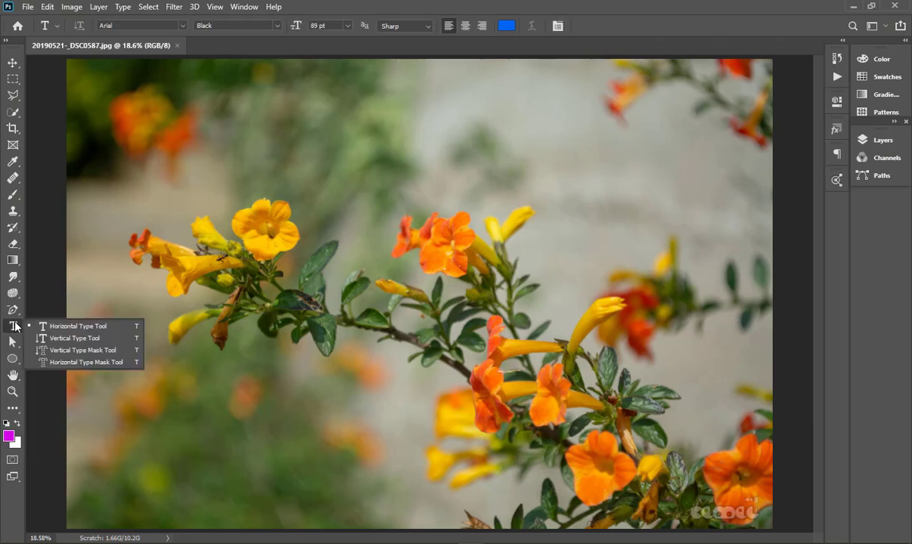
click(76, 328)
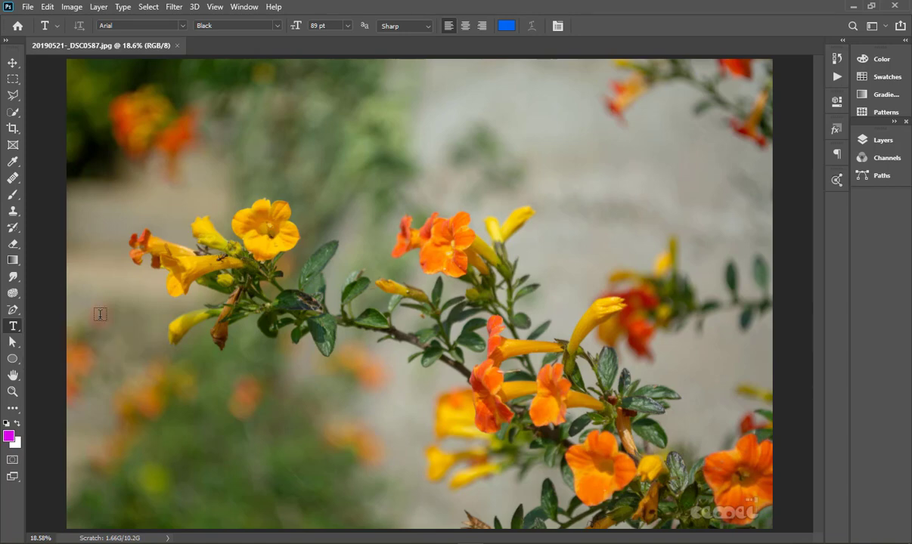
click(258, 310)
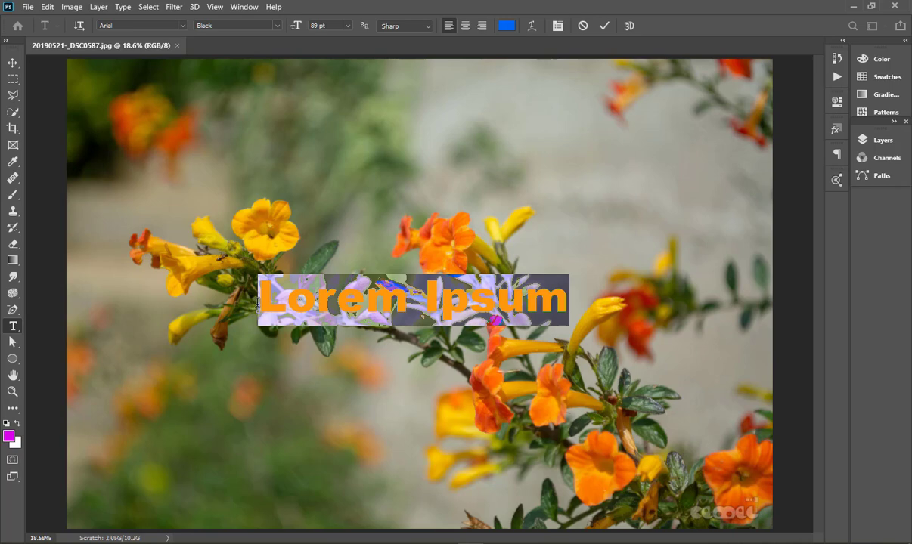
text(Mask)
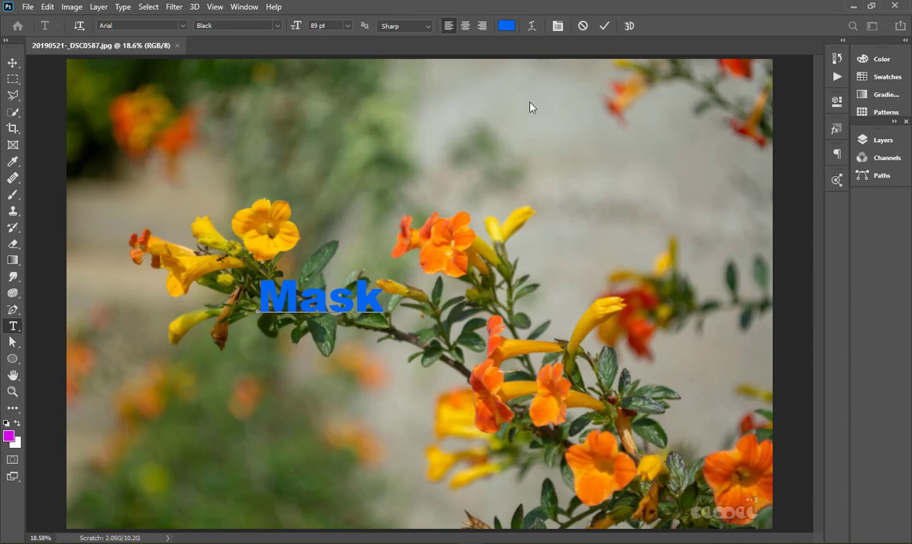
click(604, 27)
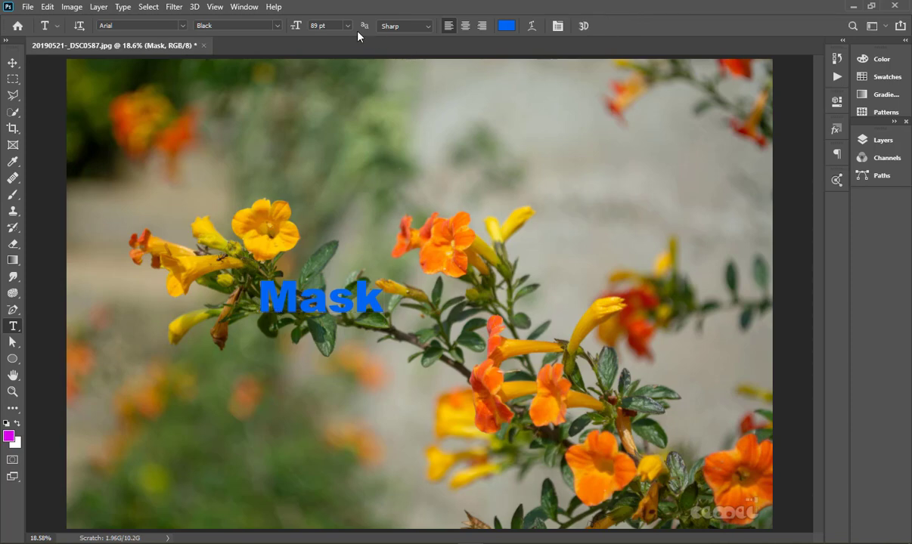
drag(301, 26, 343, 3)
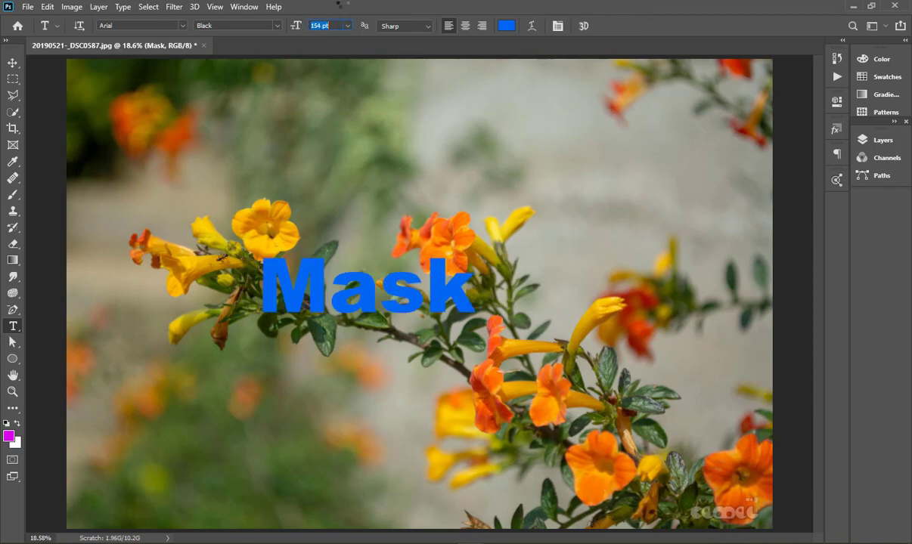
click(12, 64)
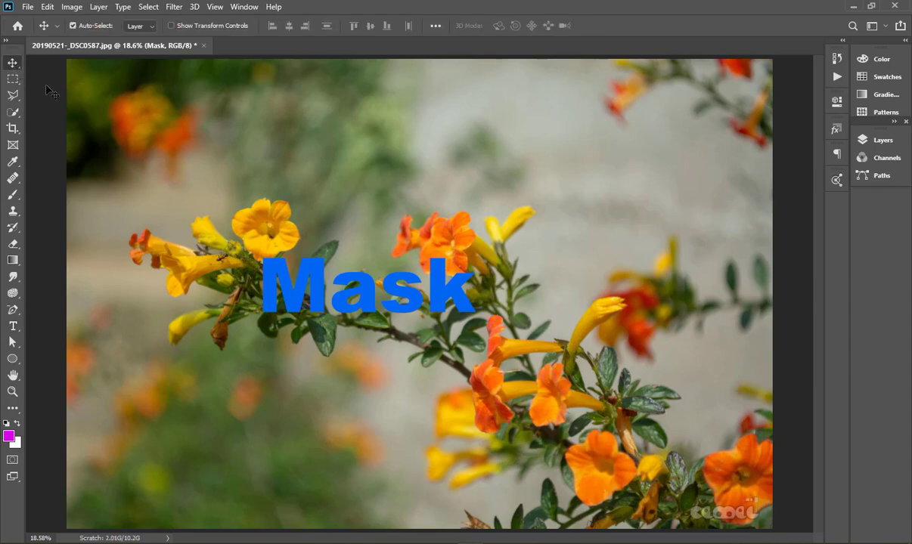
Load the "Mask" text outline as a selection, hide the text layer and turn the selection into a layer mask on the flower photo.
click(882, 141)
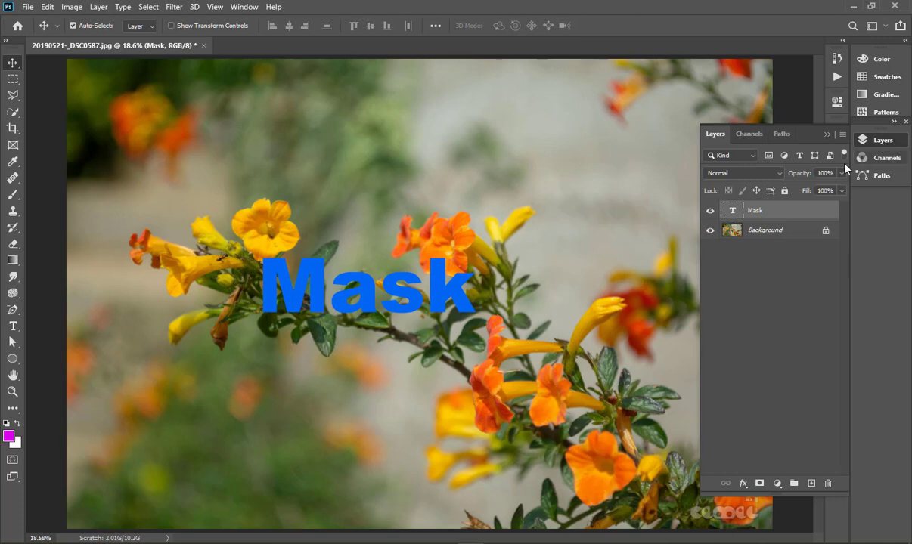
key(ctrl)
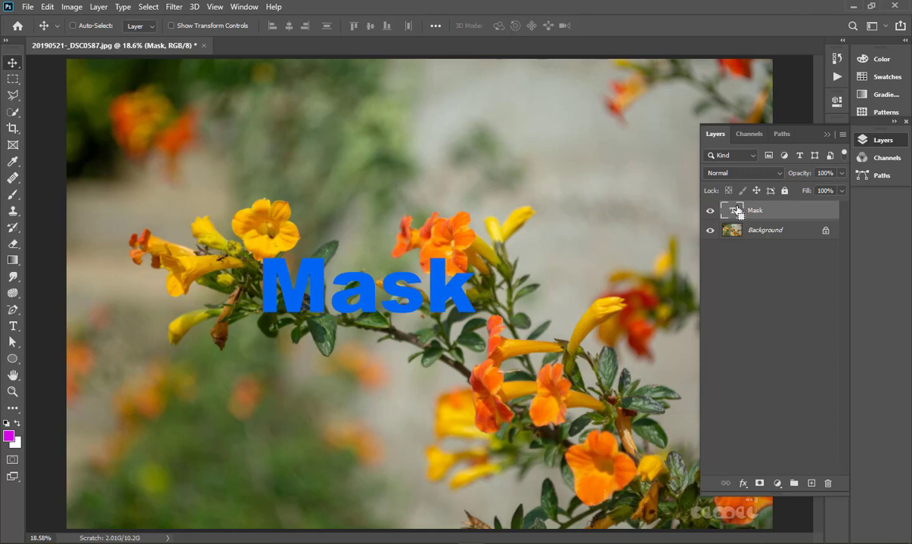
ctrl+click(737, 213)
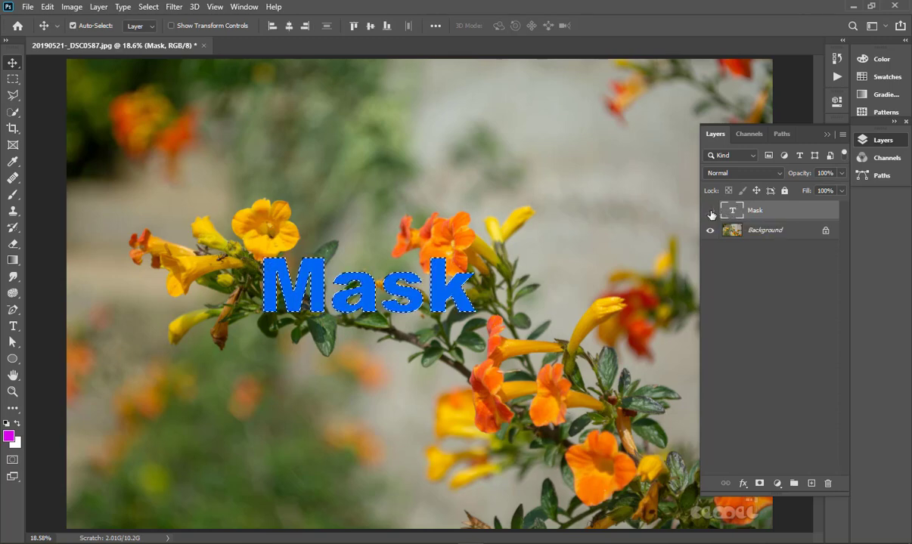
click(710, 215)
click(753, 233)
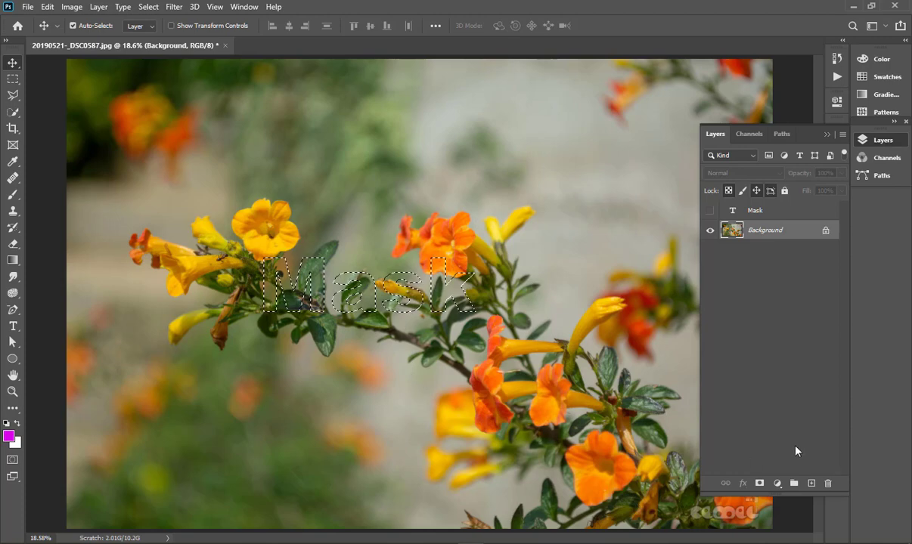
click(760, 483)
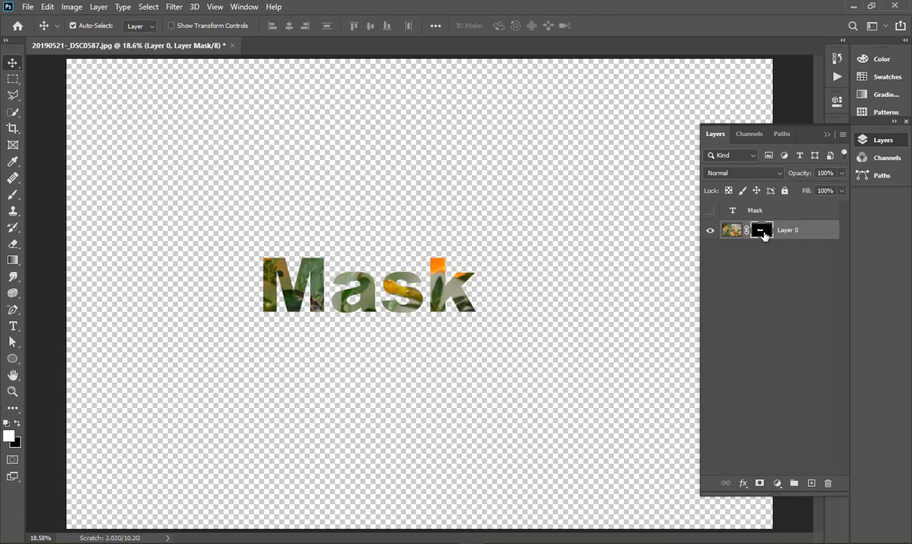
Delete the photo's layer mask without applying it and show the "Mask" text layer again.
drag(764, 234, 828, 481)
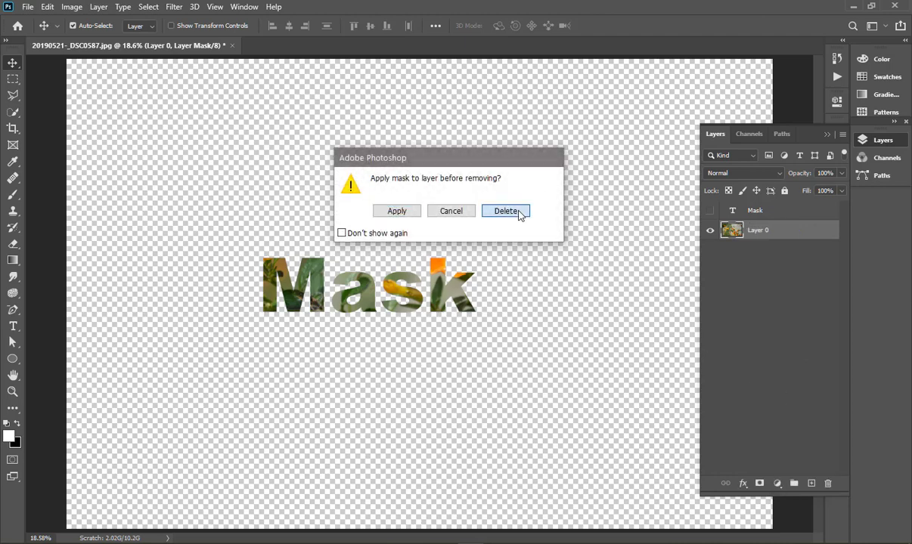
click(518, 211)
click(708, 211)
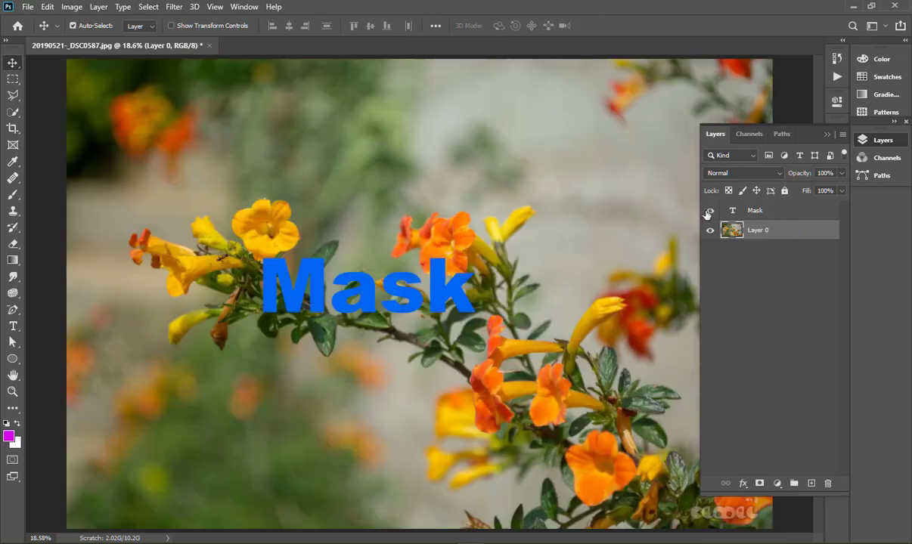
Reload the "Mask" text outline as a selection with the text layer hidden, and drop the selection.
ctrl+click(733, 216)
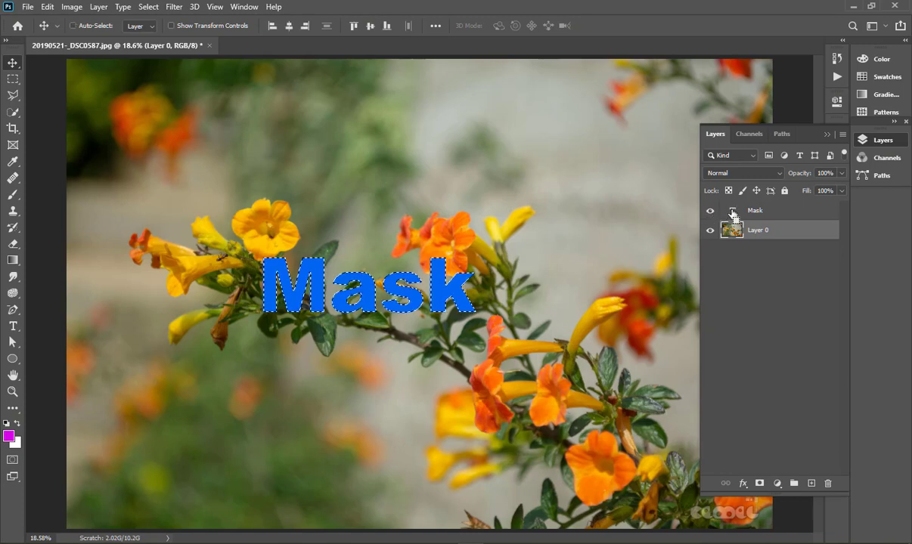
click(710, 210)
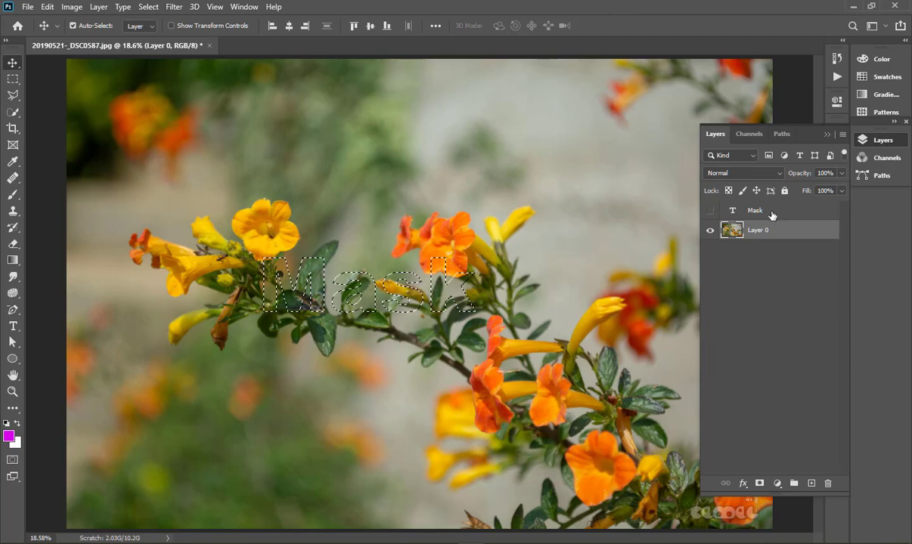
key(ctrl+d)
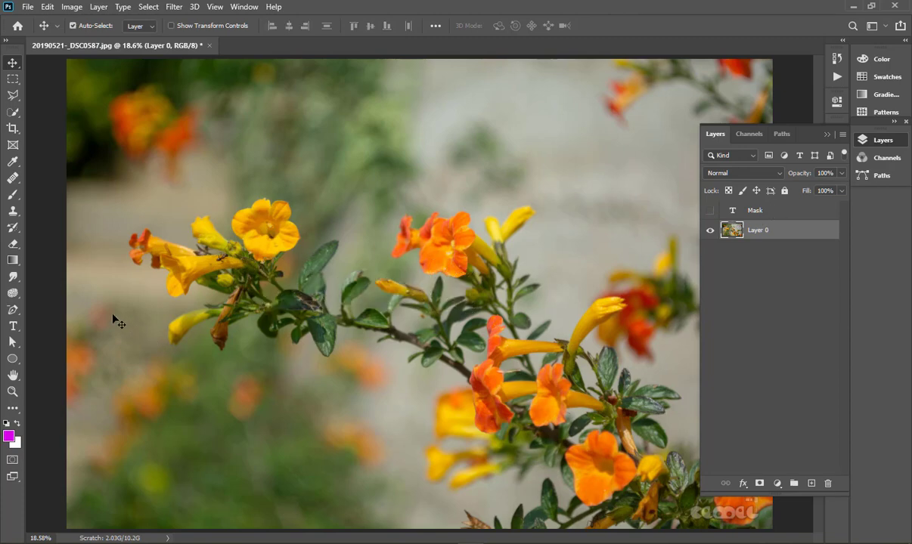
Create a "mask" text selection over the flowers with the Horizontal Type Mask Tool and deselect it.
click(15, 327)
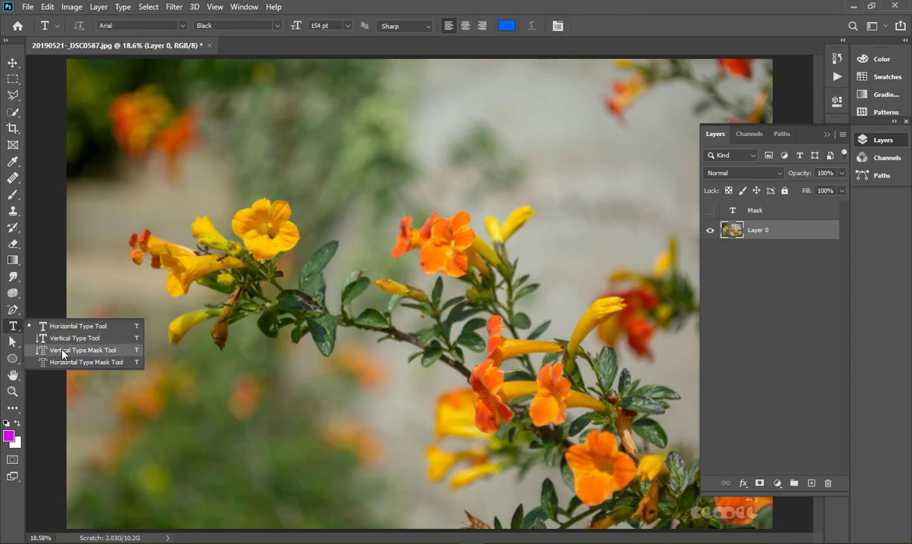
click(68, 362)
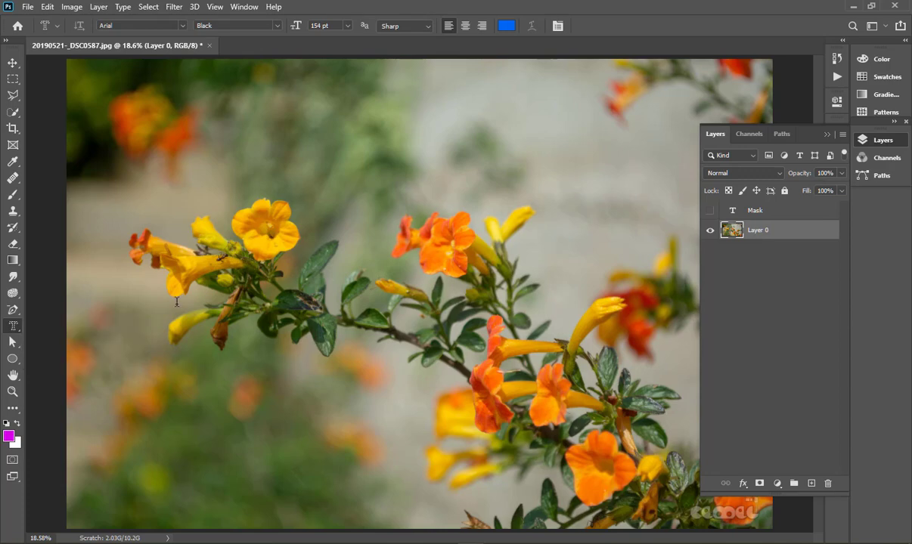
click(229, 278)
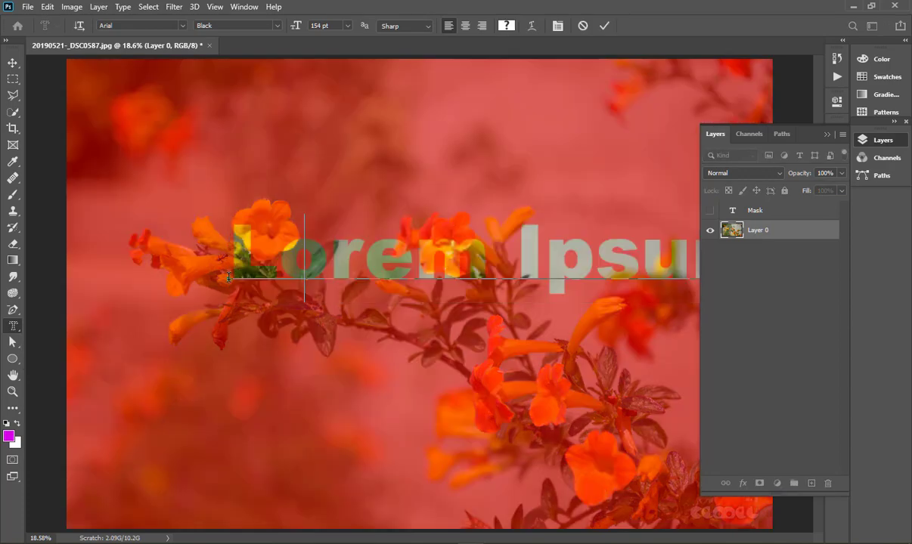
text(mask)
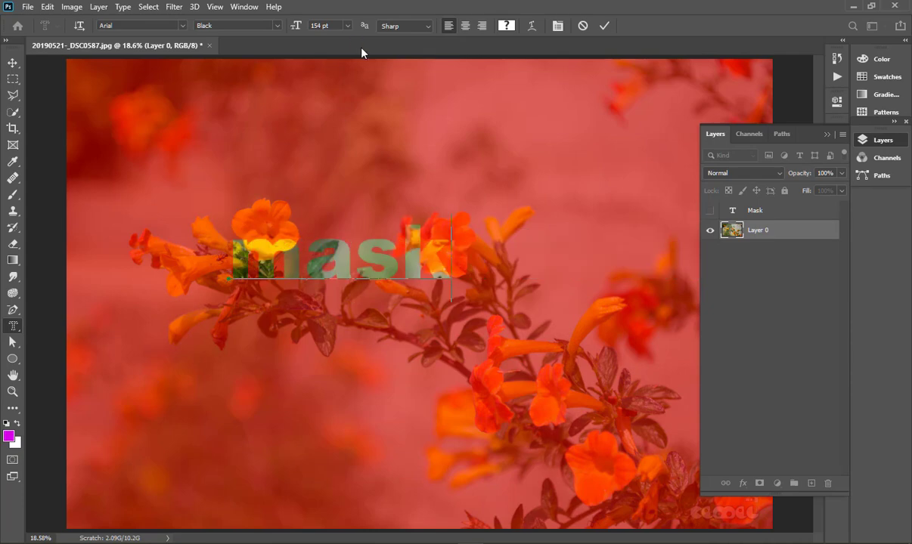
click(604, 25)
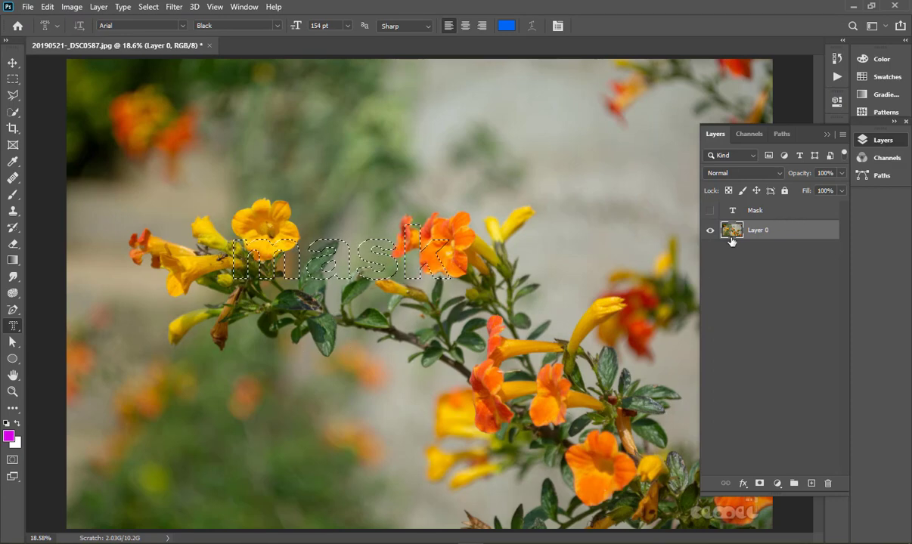
key(ctrl+d)
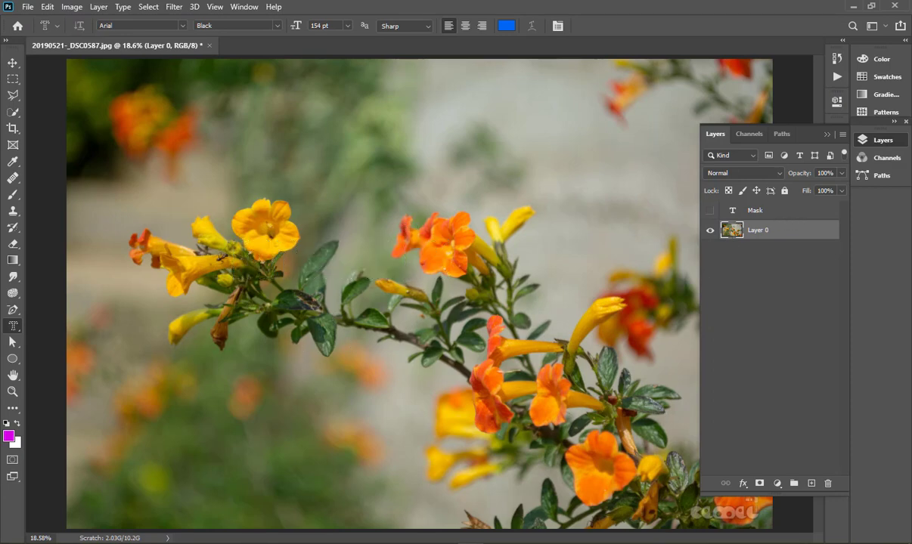
Show the "Mask" text layer, place it beneath Layer 0 and clip the photo to the lettering.
click(710, 212)
drag(770, 217, 772, 241)
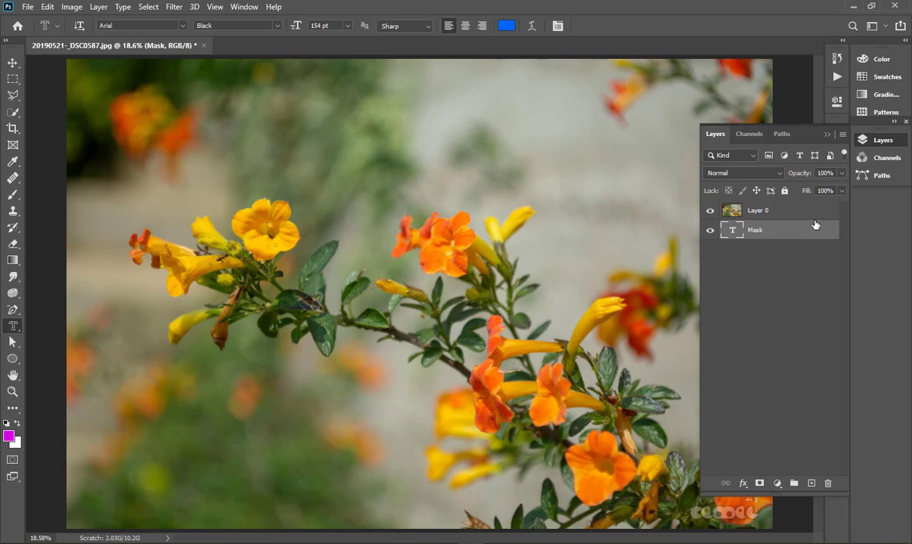
drag(815, 225, 814, 214)
alt+click(815, 216)
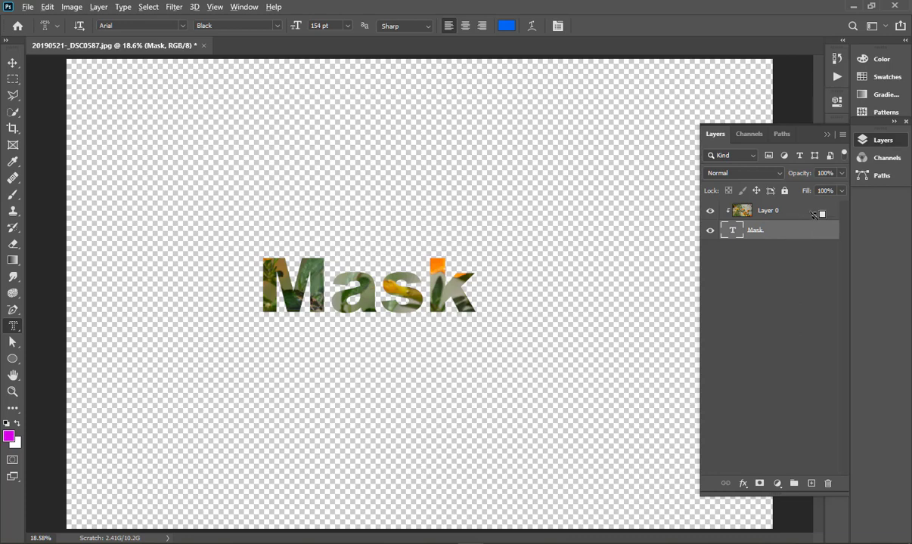
Release Layer 0's clipping mask and apply it again with the Create Clipping Mask command.
alt+click(815, 216)
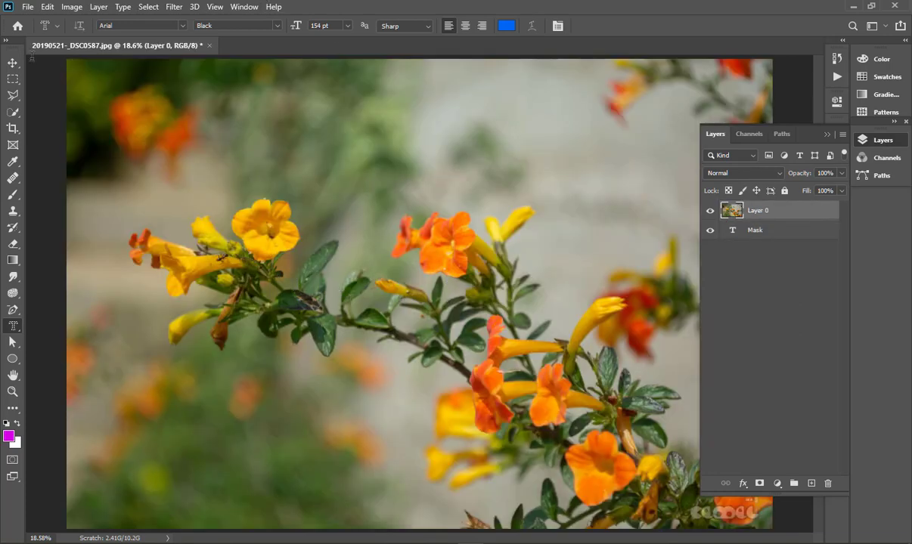
click(97, 8)
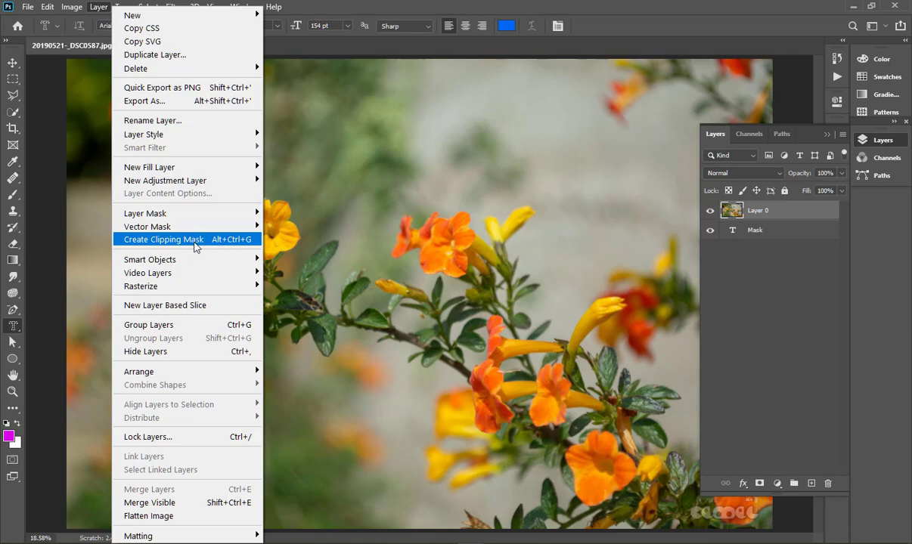
click(138, 243)
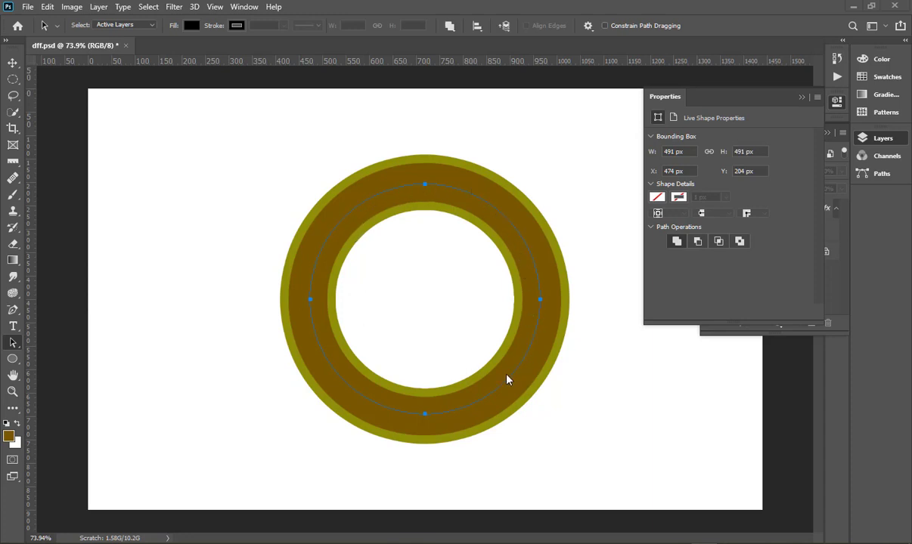
In dff.psd, add horizontal text along the ring's circular path reading "Photoshop Tutorials With" followed by the presenter's first name.
click(12, 361)
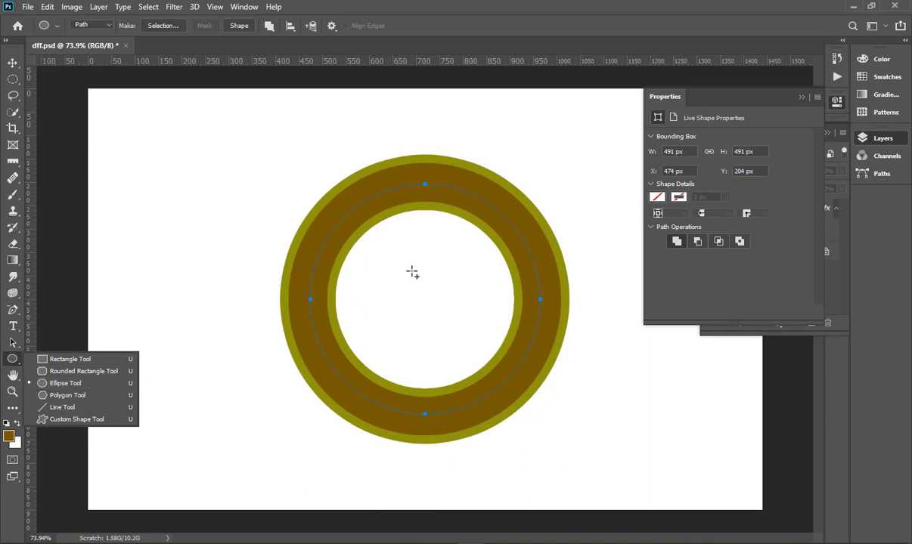
click(14, 325)
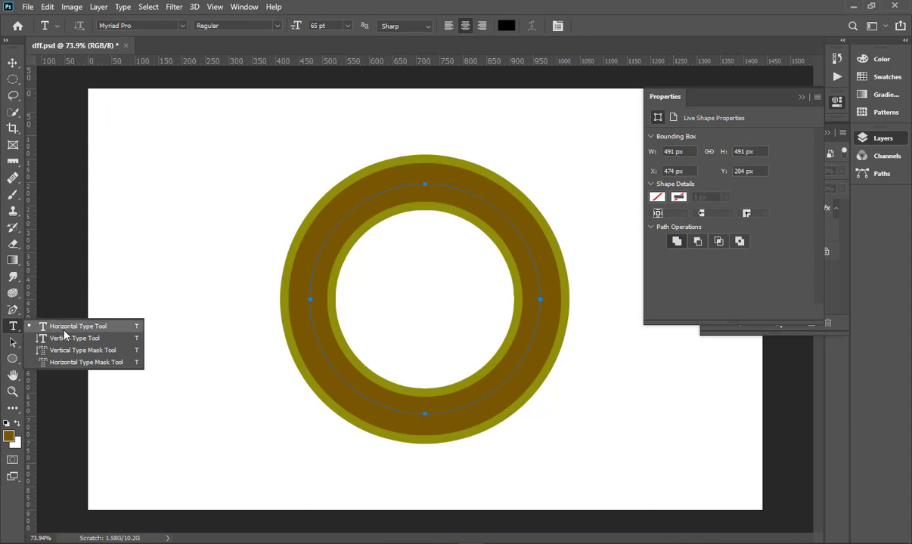
click(61, 326)
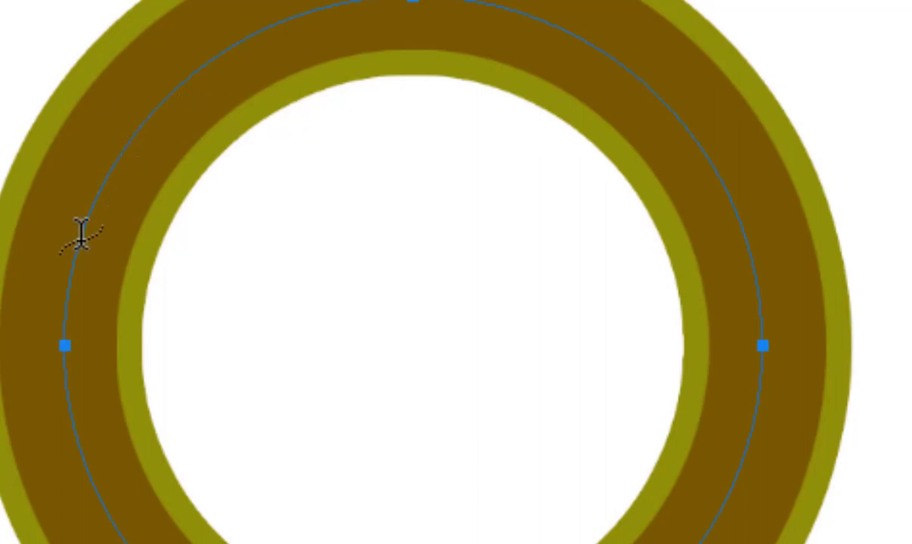
click(63, 317)
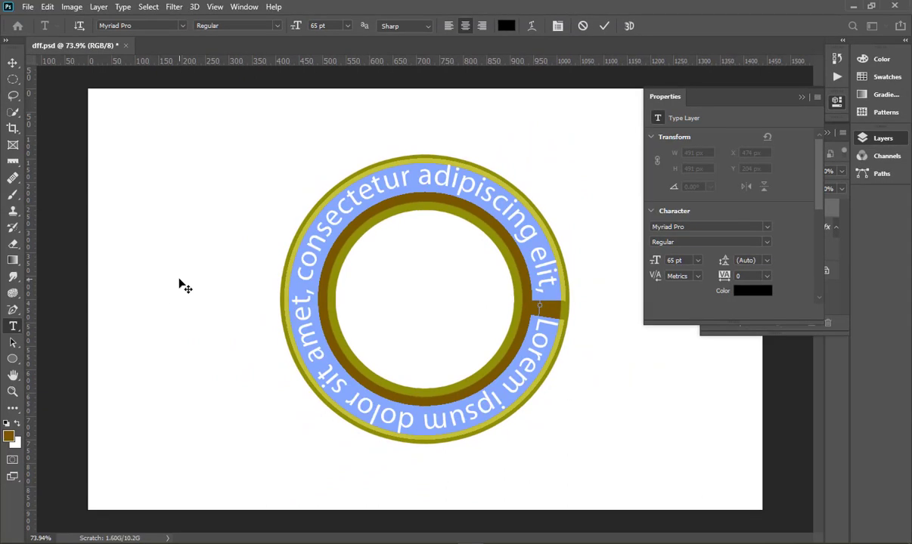
text(P)
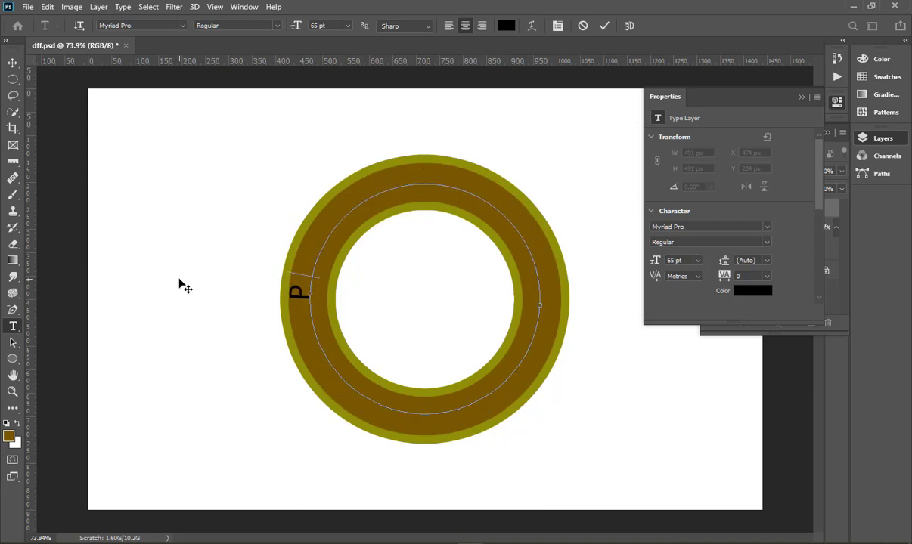
text(hotoshop)
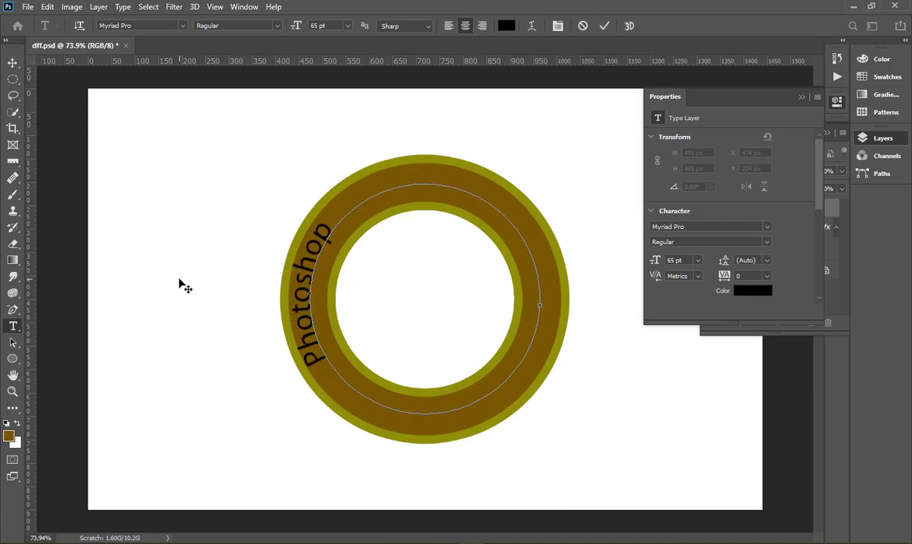
text( Tu)
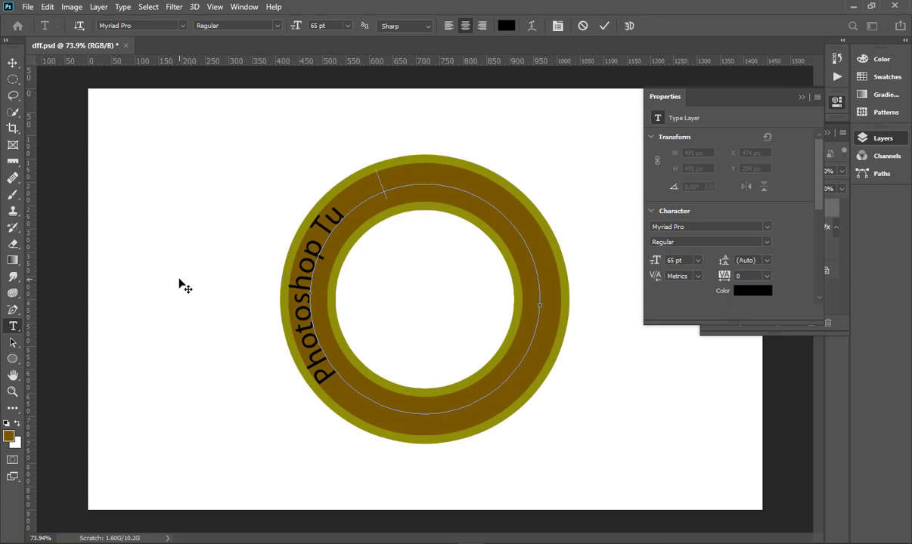
text(torials With)
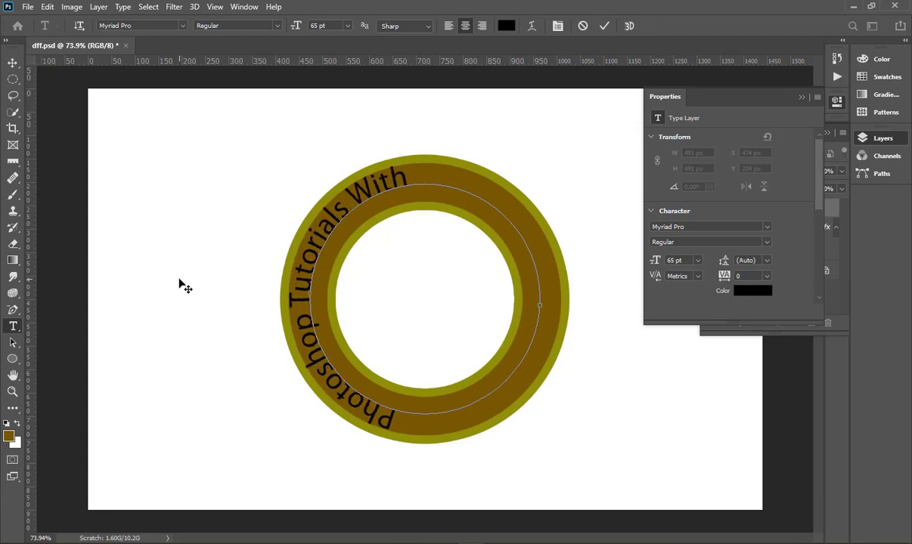
text( Kamal)
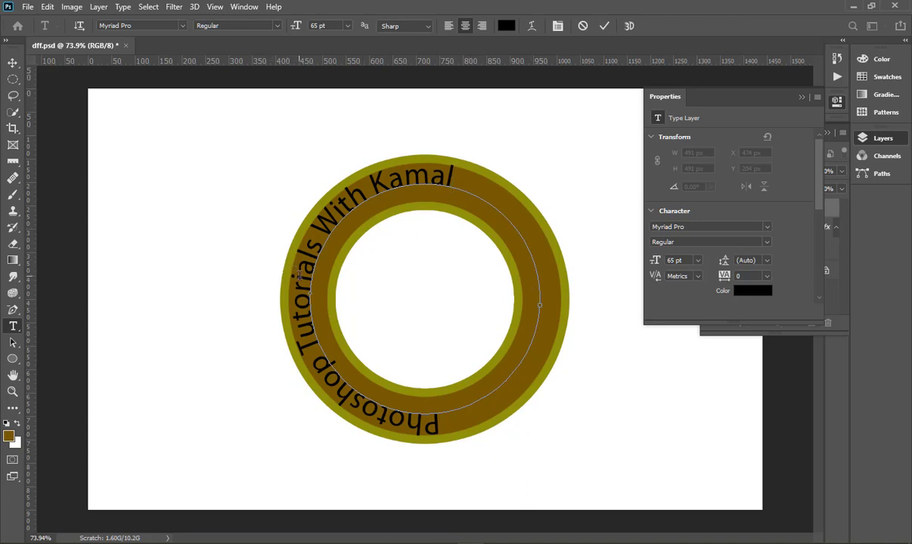
Commit the circular text and activate a path selection tool for positioning text along its path.
click(13, 342)
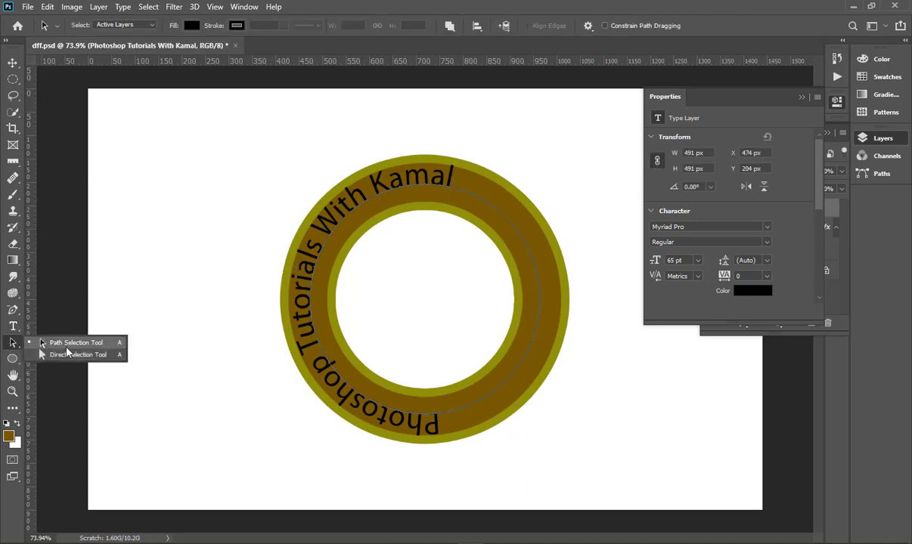
click(19, 356)
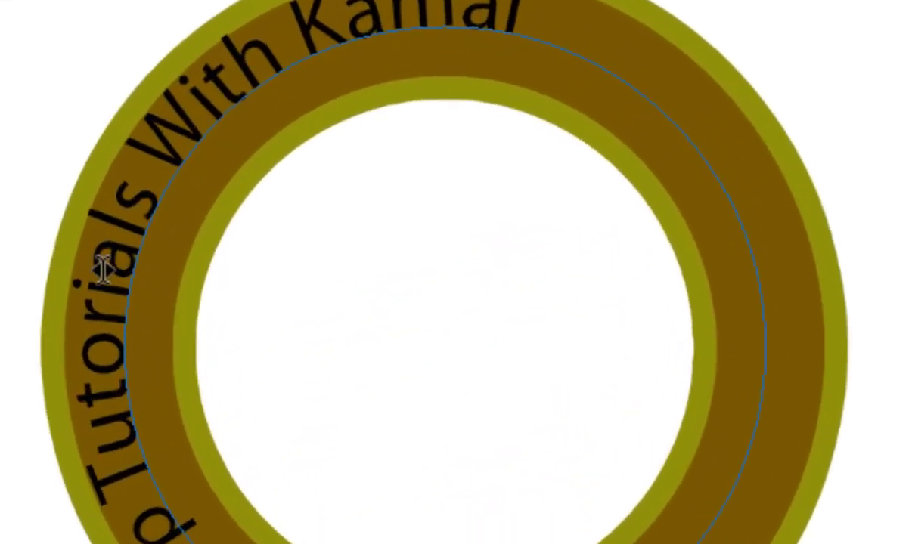